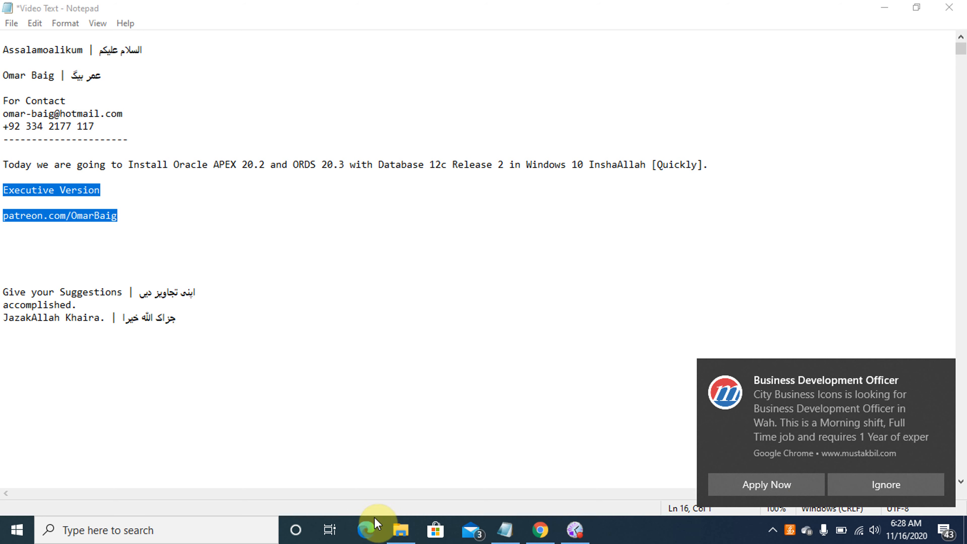
Browse to LENOVO (D:) > Oracle Softwares and select the winx64_12201_database archive
click(400, 533)
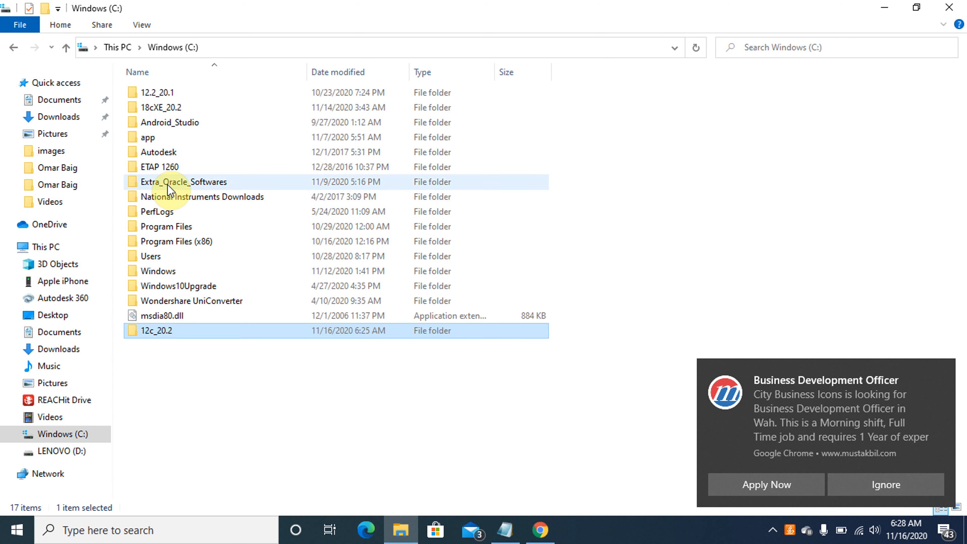
click(54, 247)
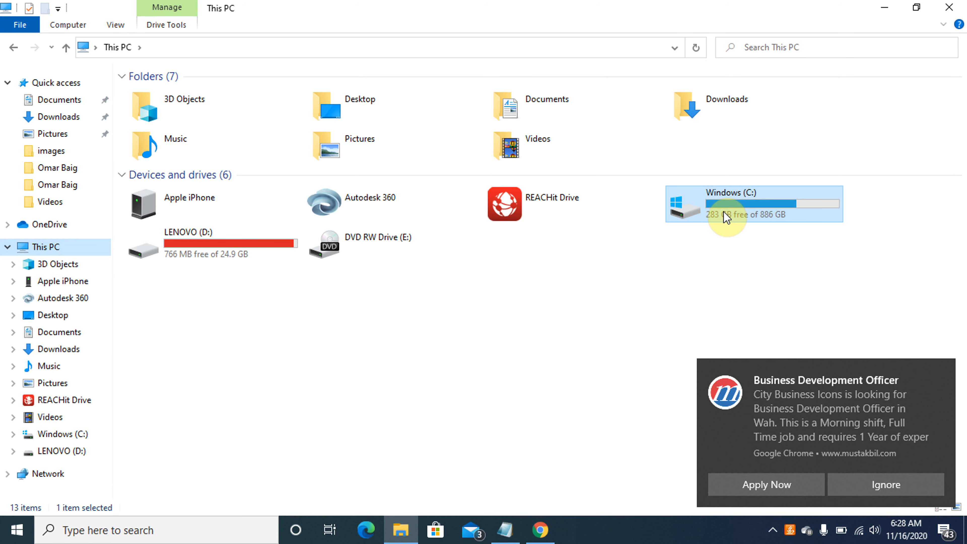
double_click(724, 212)
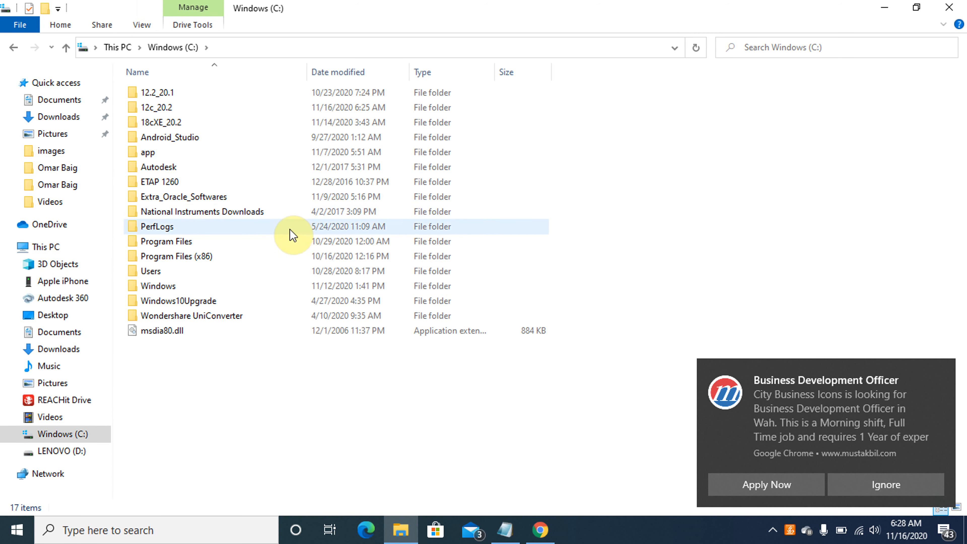
click(45, 247)
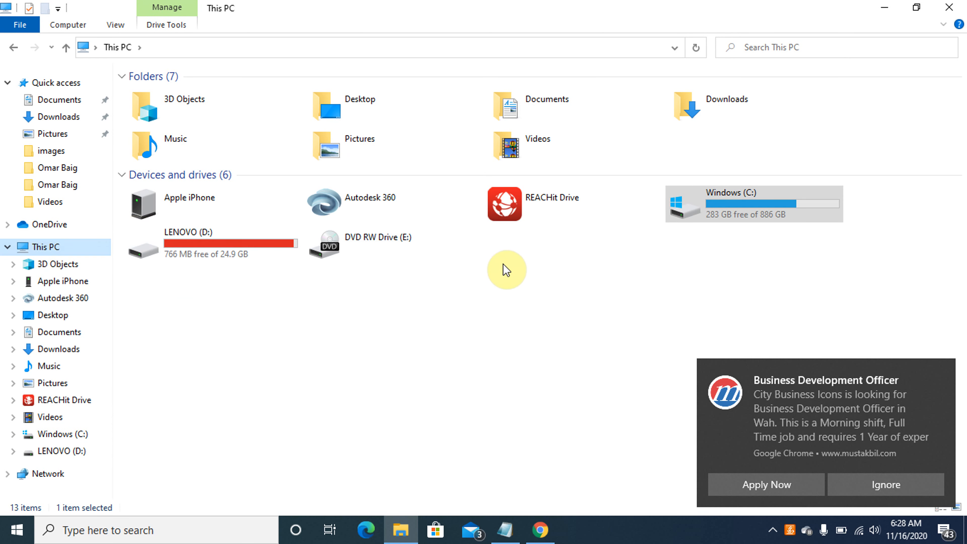
click(198, 248)
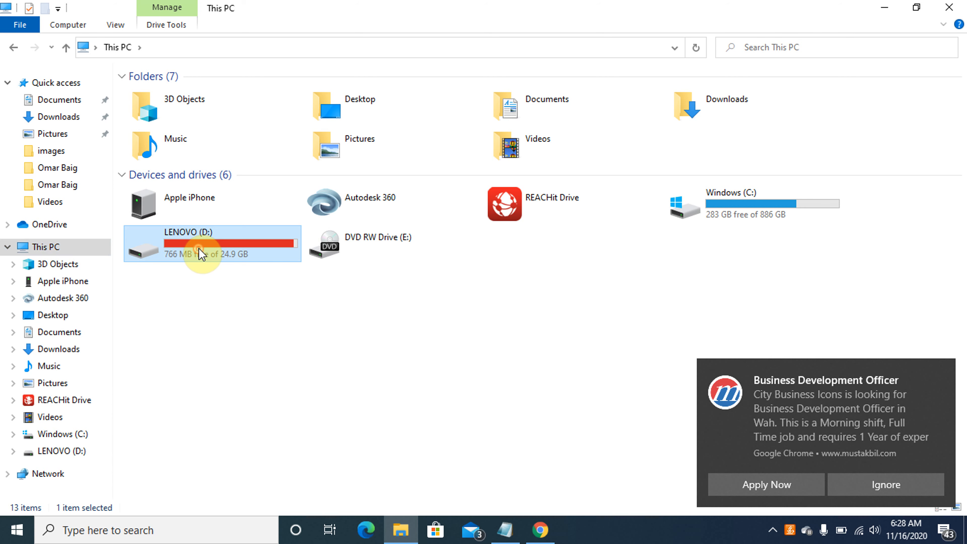
double_click(199, 248)
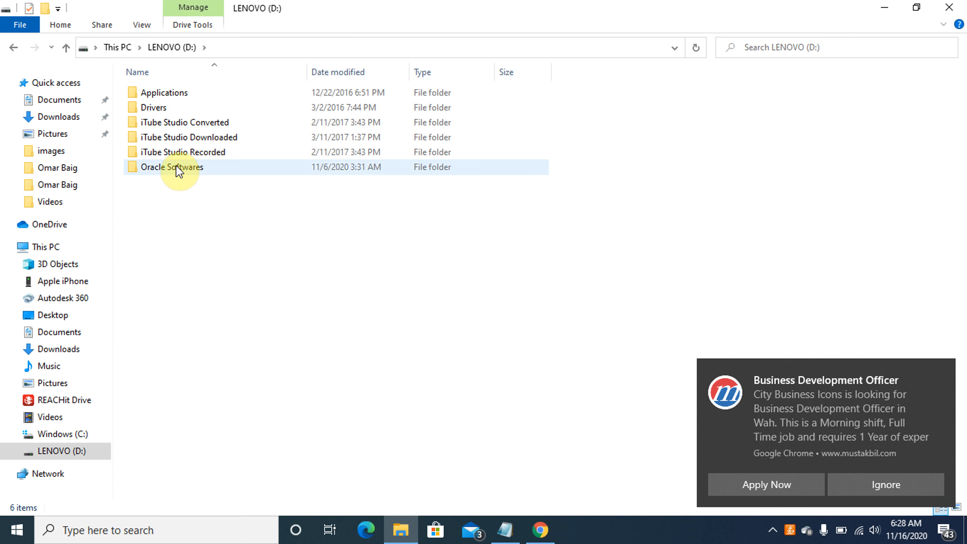
double_click(176, 167)
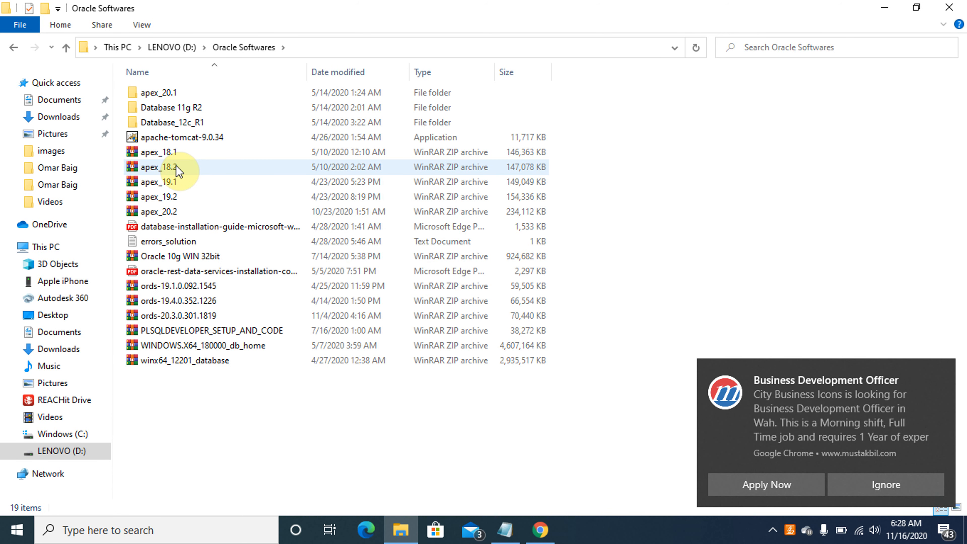
click(199, 361)
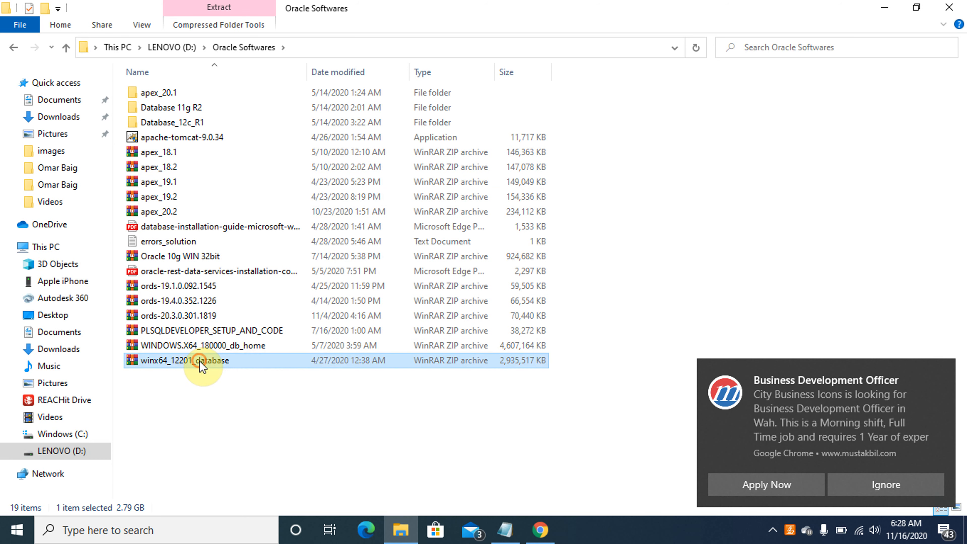
Extract winx64_12201_database with WinRAR's Extract files dialog into C:\12c_20.2\DB
right_click(200, 361)
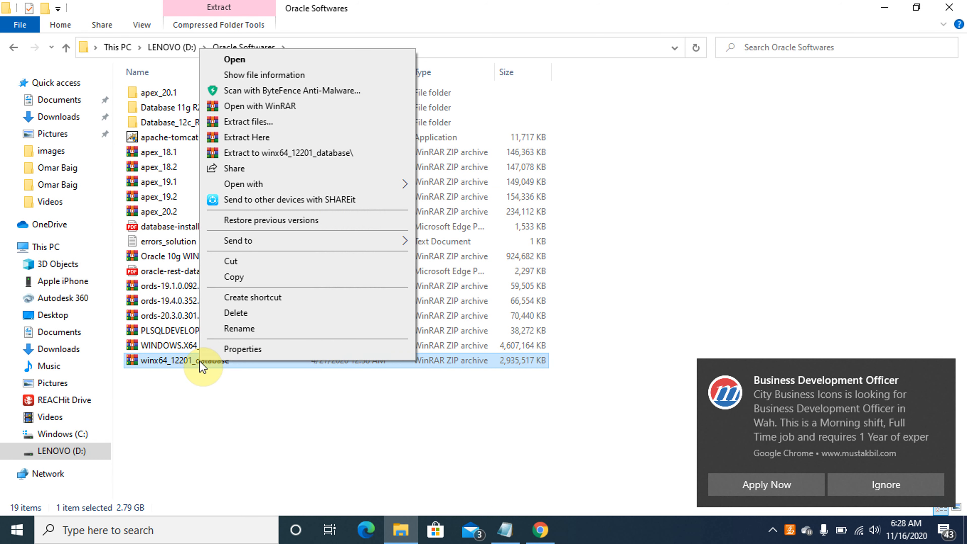
click(263, 123)
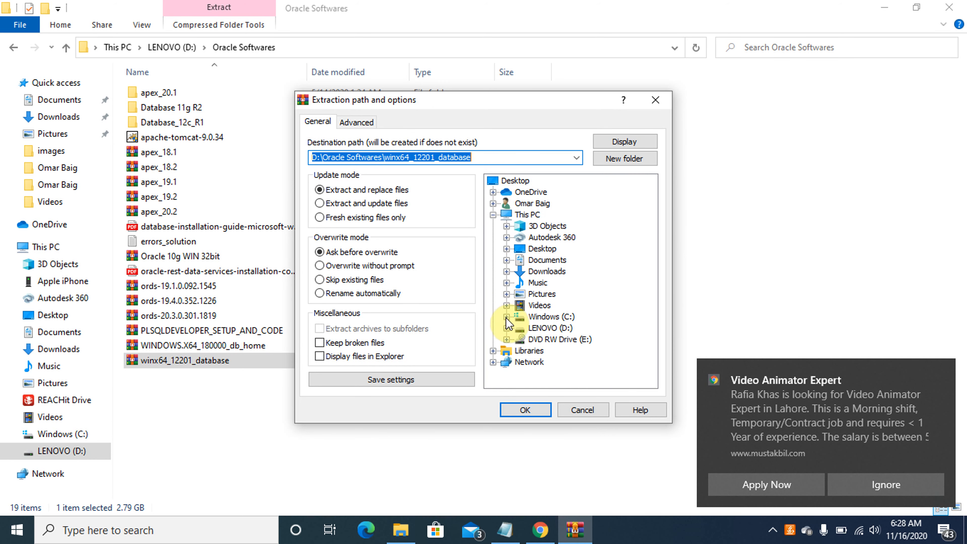
click(506, 317)
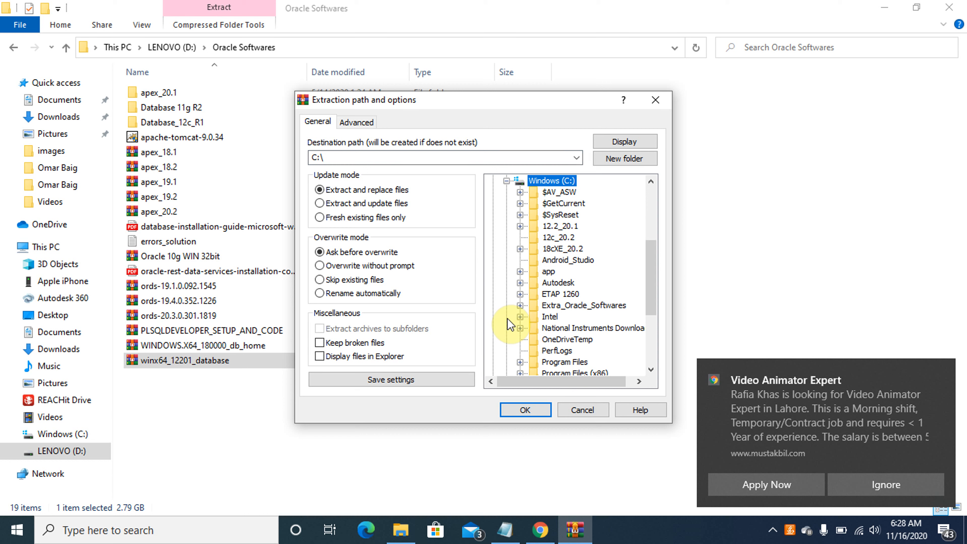
click(558, 237)
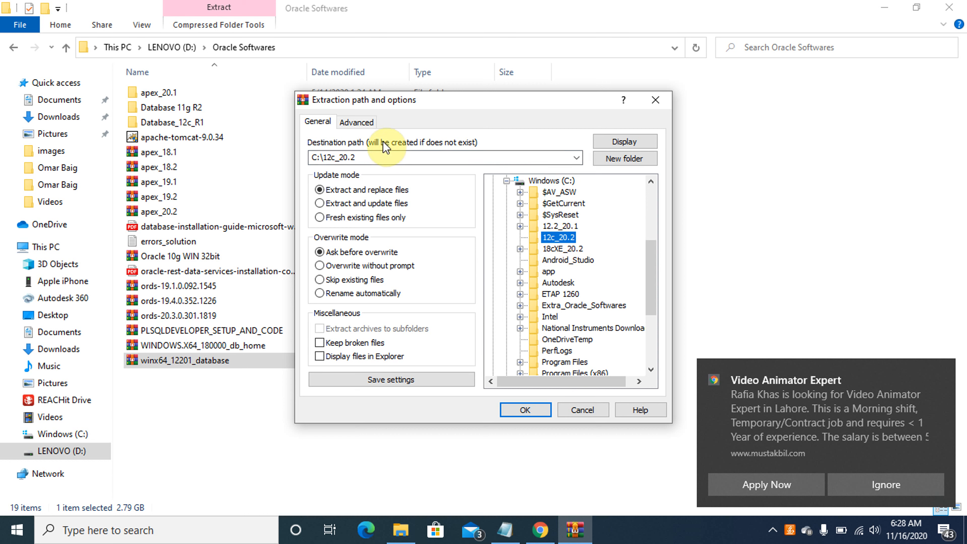
click(385, 158)
click(386, 157)
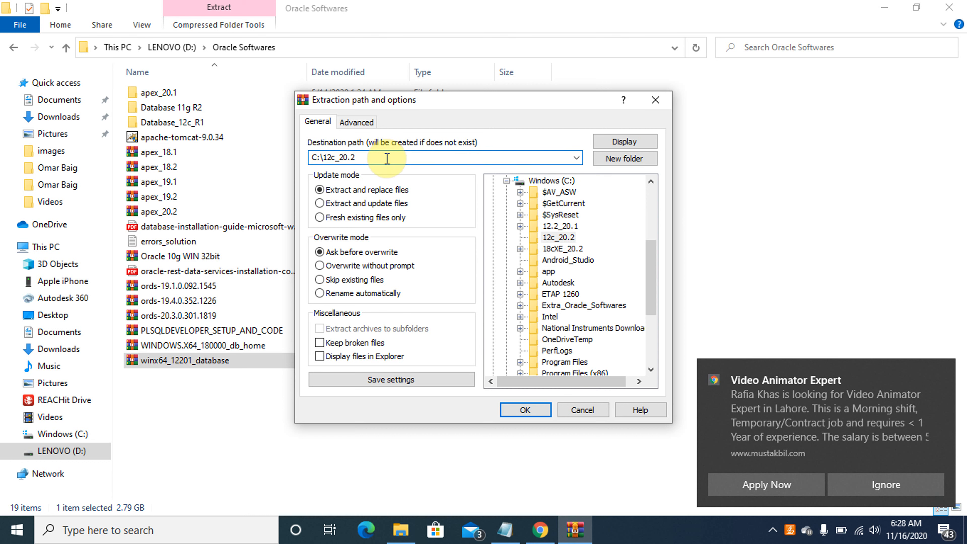
text(\)
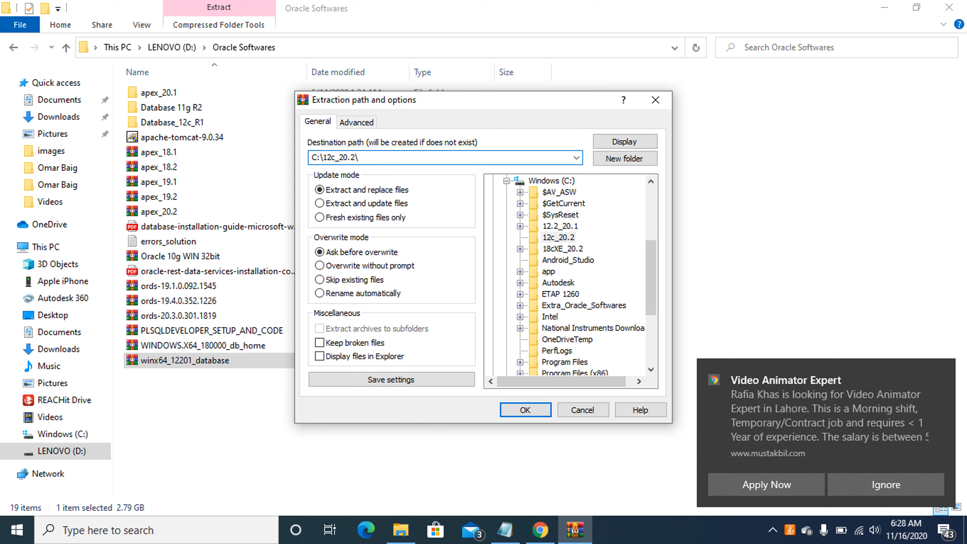
text(d)
key(BackSpace)
key(Caps_Lock)
text(DB)
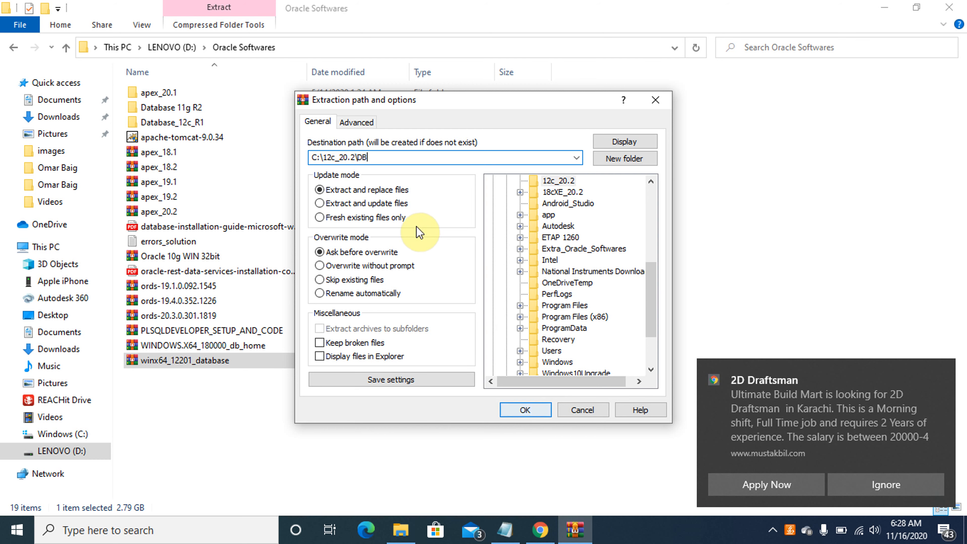
click(528, 412)
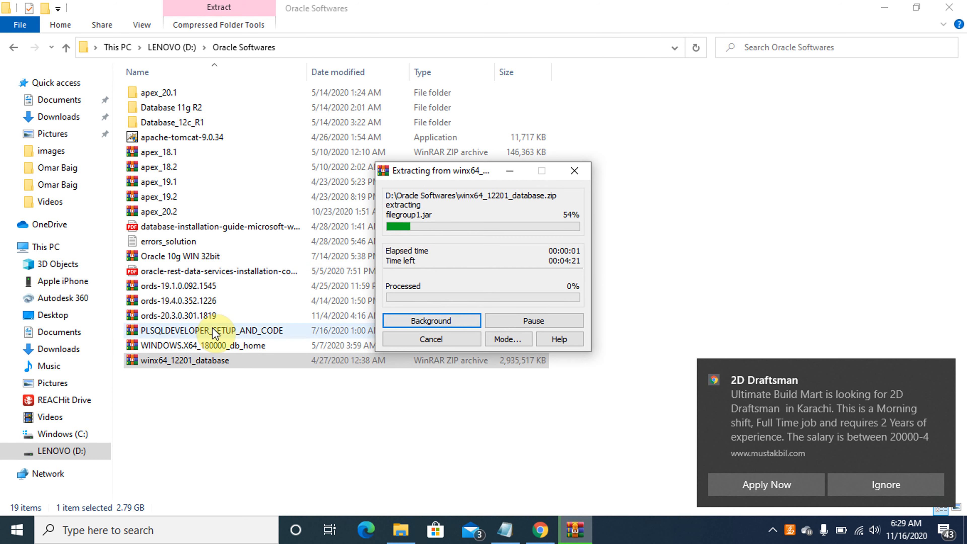
Unpack ords-20.3.0.301.1819 with WinRAR into the destination C:\12c_20.2\ords
click(199, 315)
right_click(199, 315)
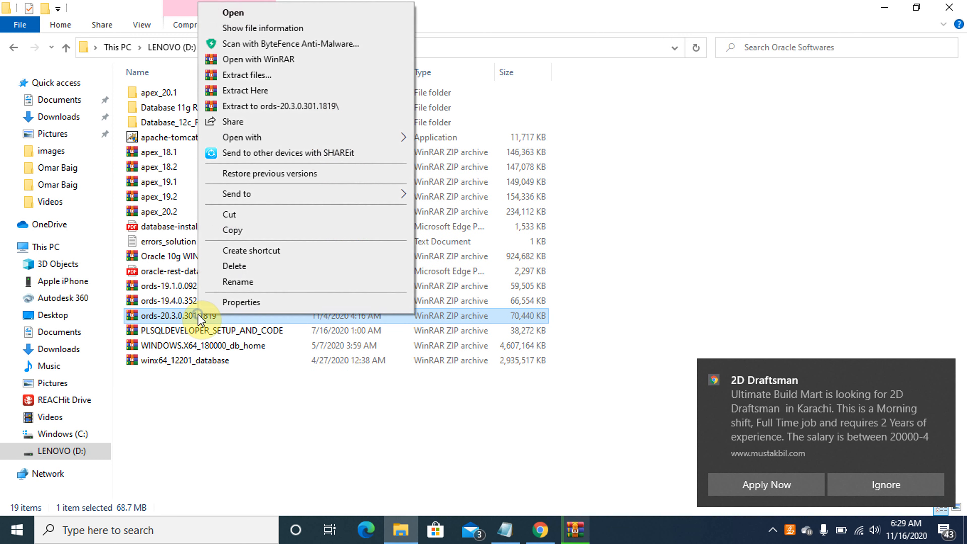
click(257, 76)
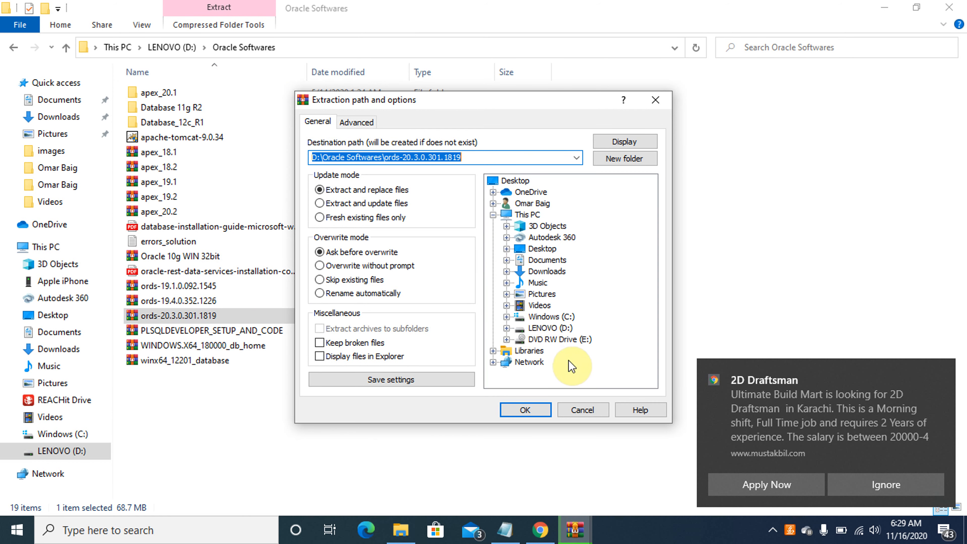
click(507, 318)
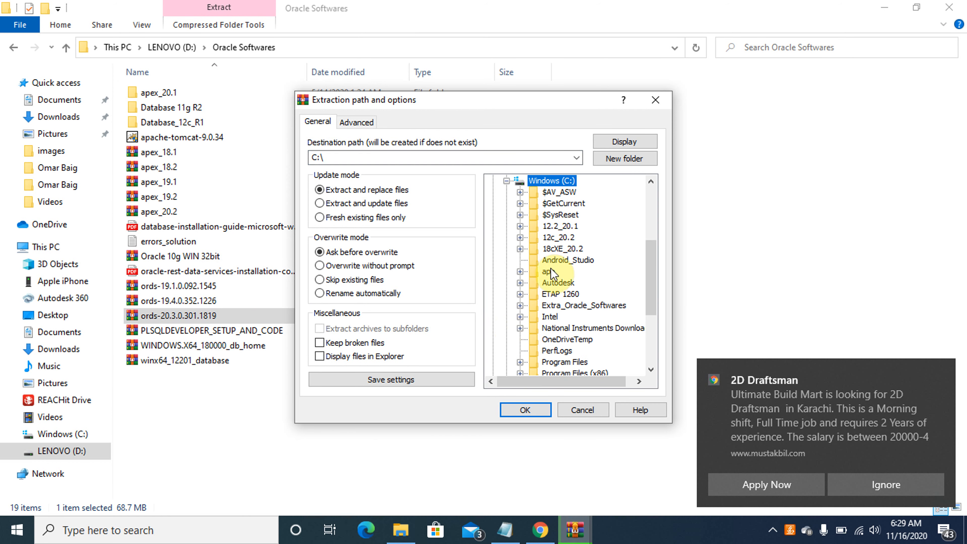
click(521, 238)
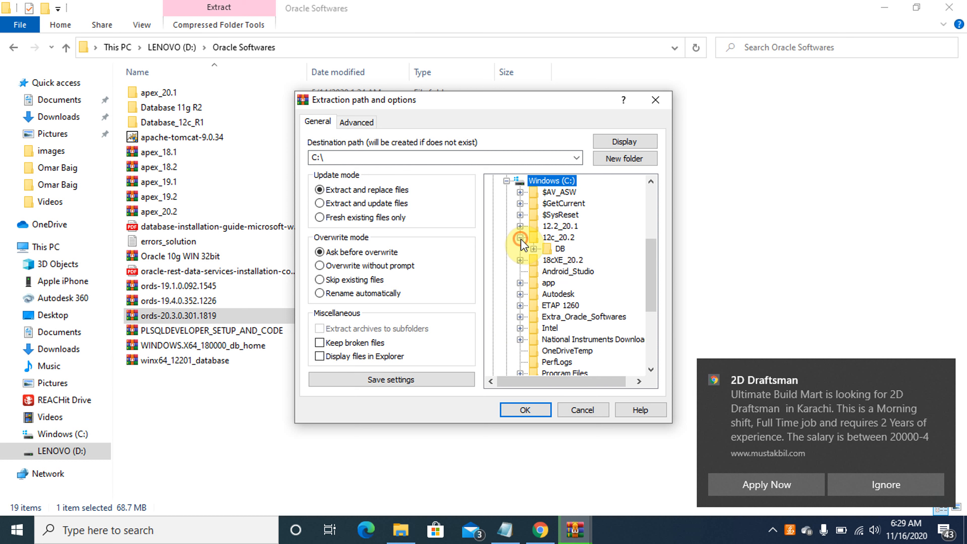
click(558, 238)
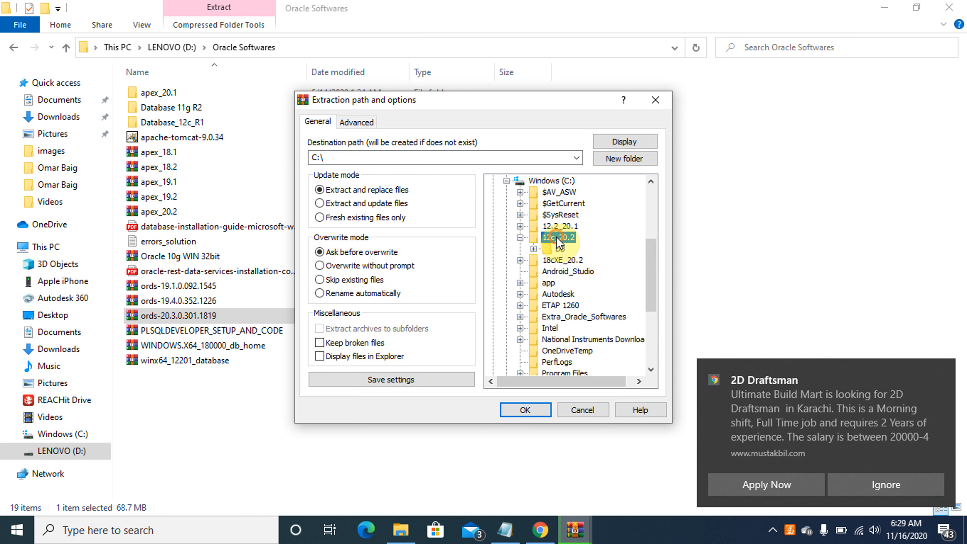
click(401, 156)
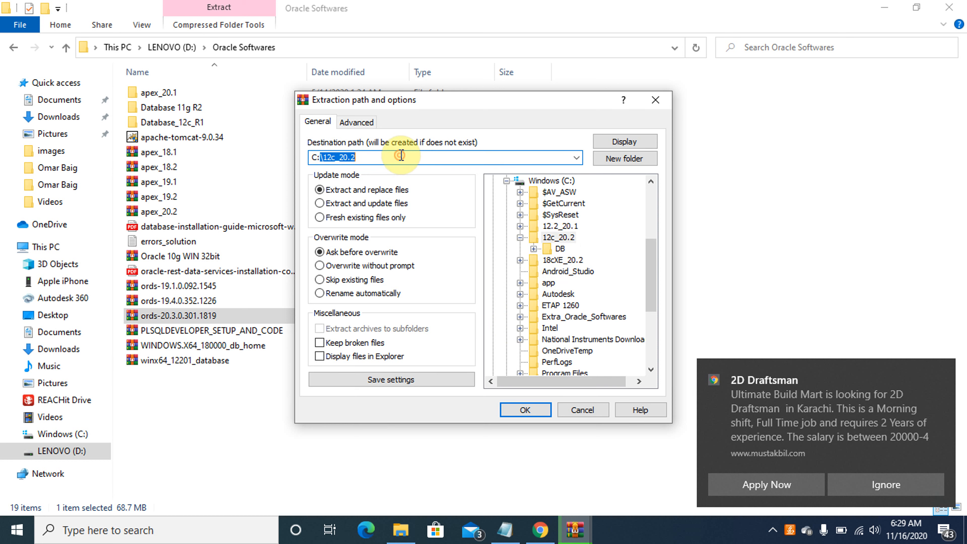
click(401, 156)
key(Caps_Lock)
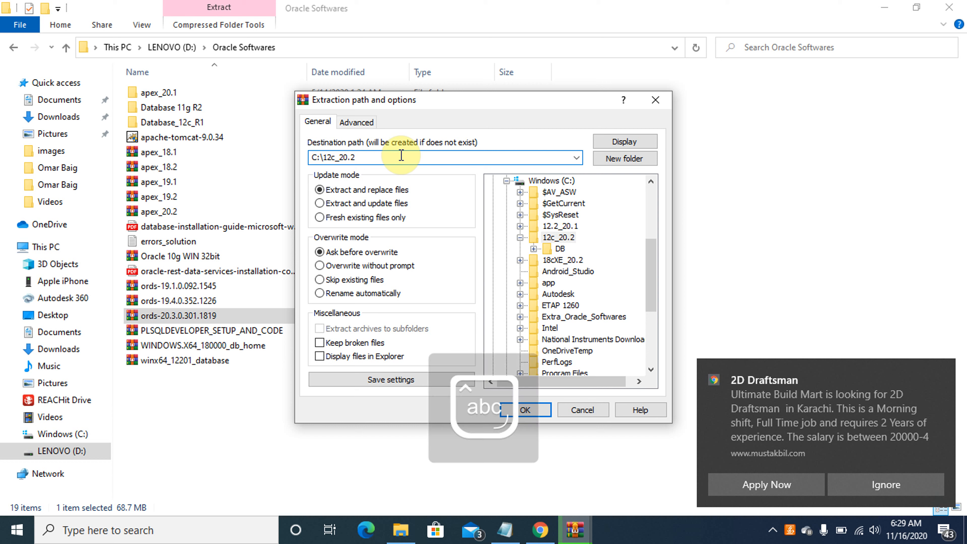
text(\ords)
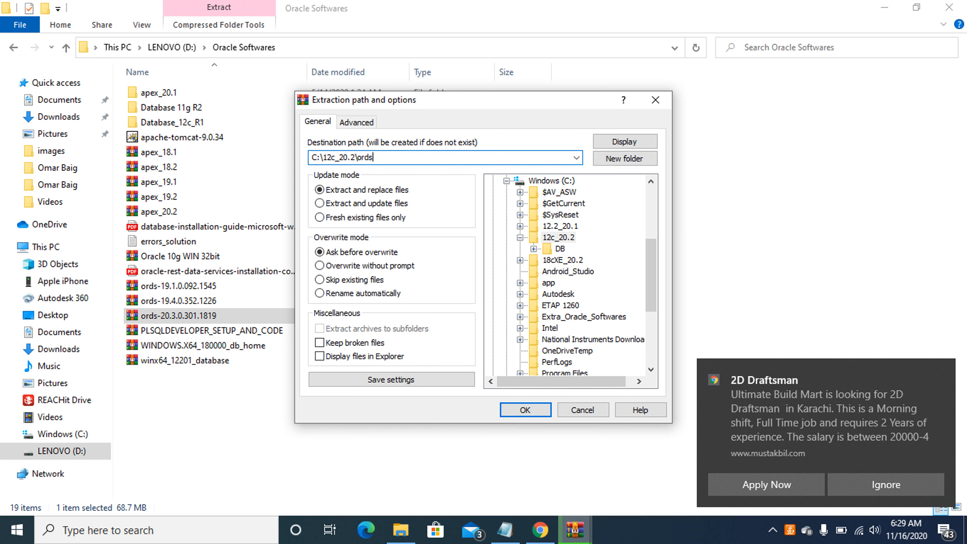
click(523, 411)
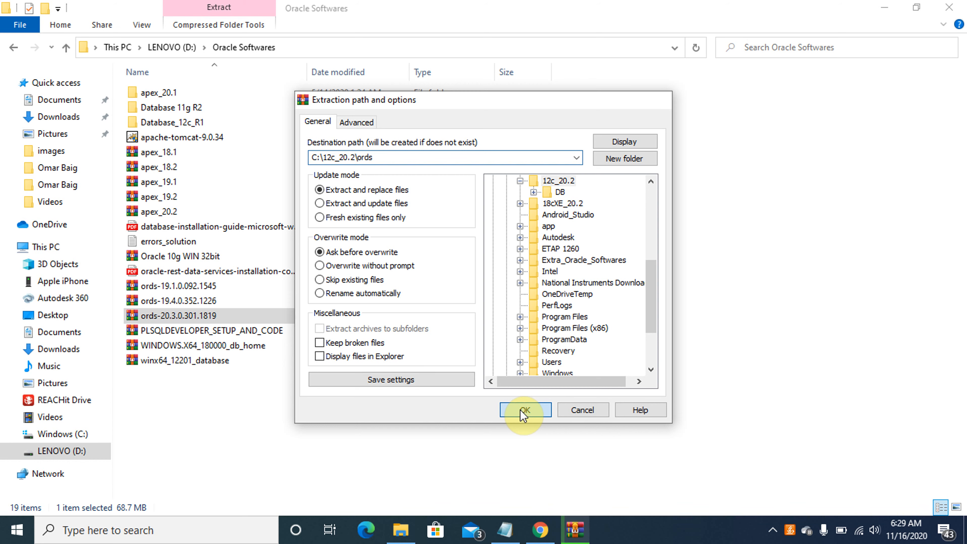
click(174, 213)
Extract the apex_20.2 archive with WinRAR into C:\12c_20.2
right_click(172, 212)
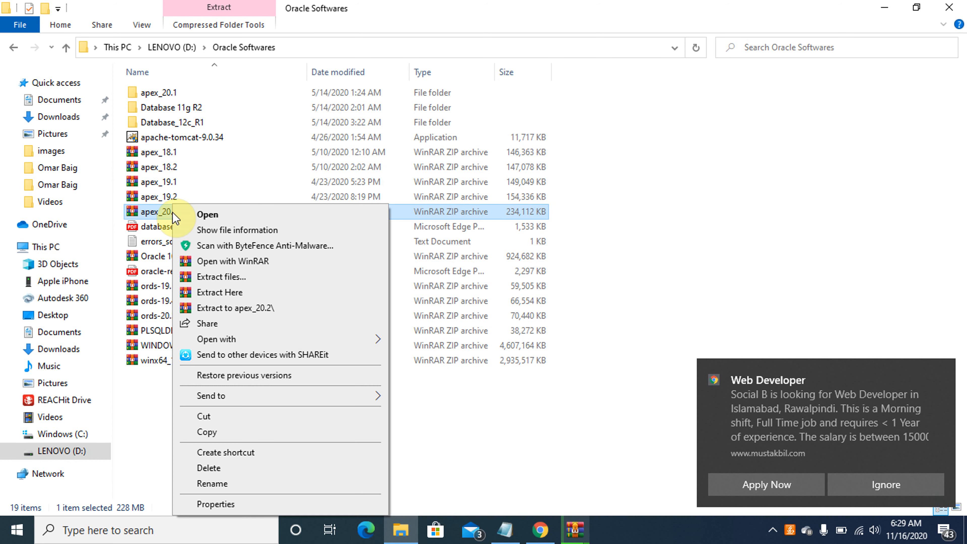
click(229, 278)
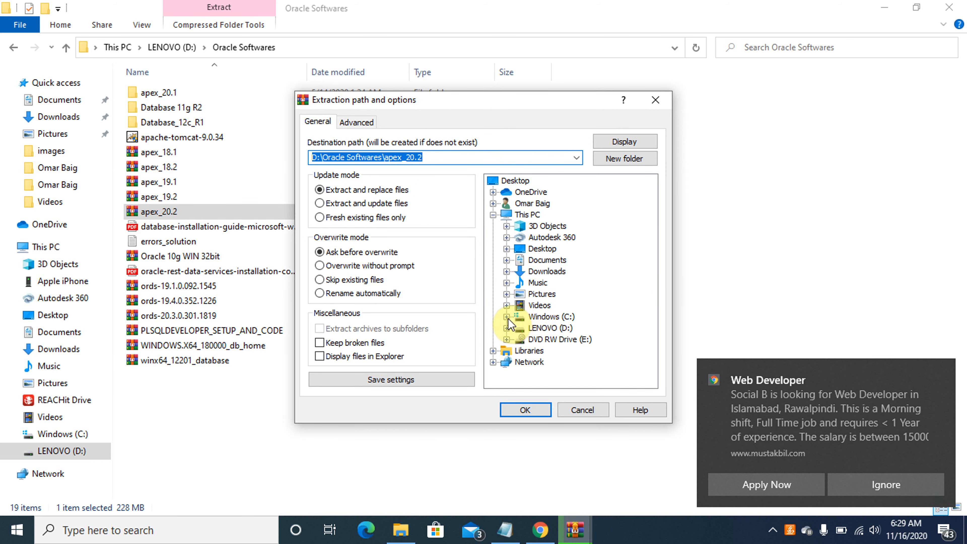
click(508, 318)
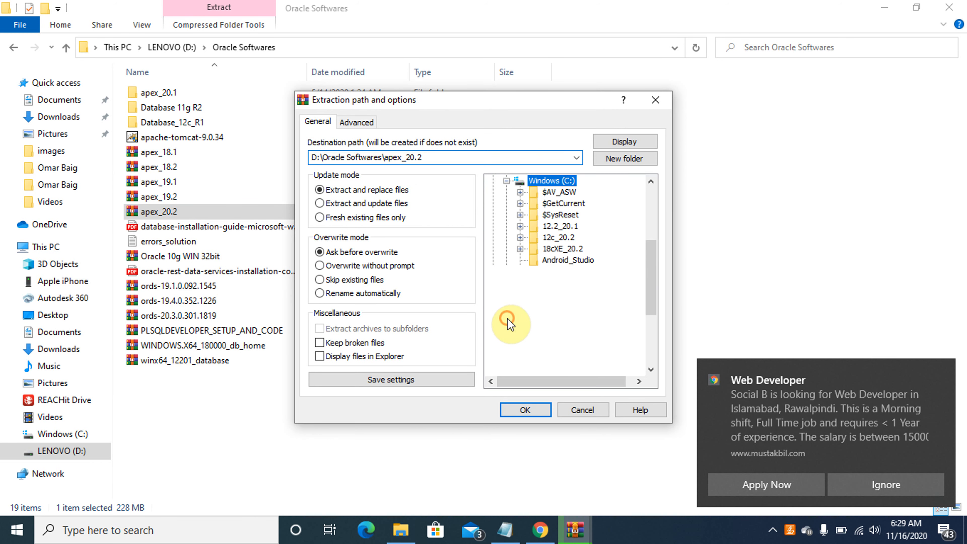
click(559, 237)
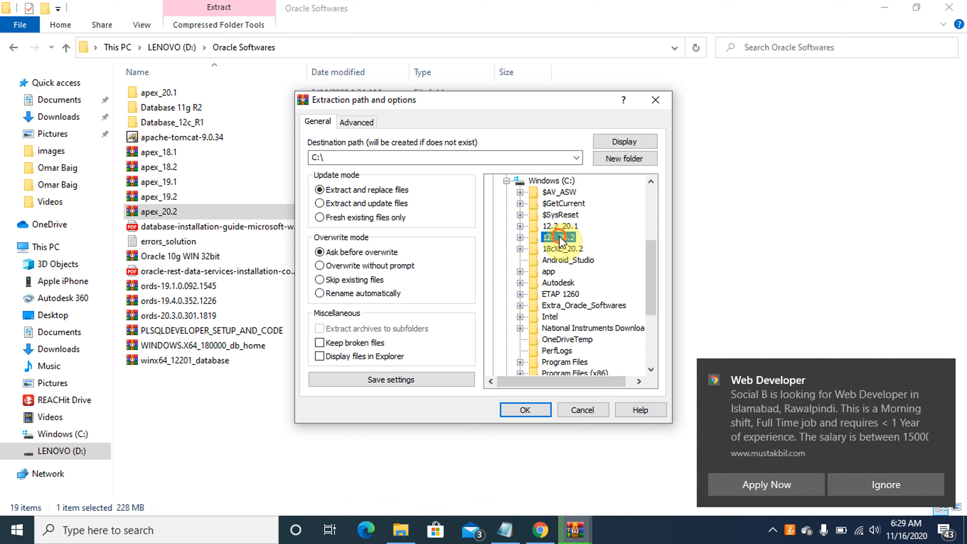
click(525, 410)
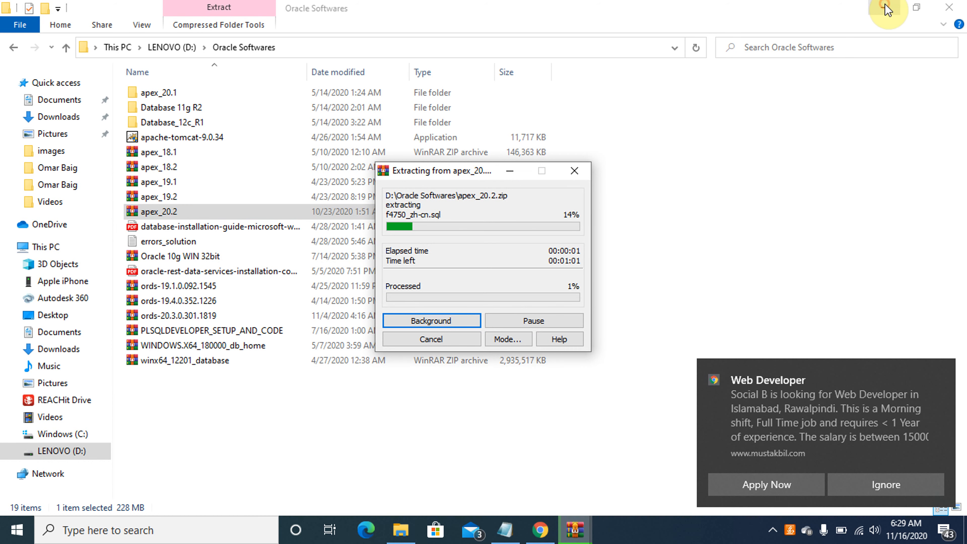
Minimize Explorer, Notepad and Chrome, and move the extraction progress window aside
click(886, 10)
click(886, 10)
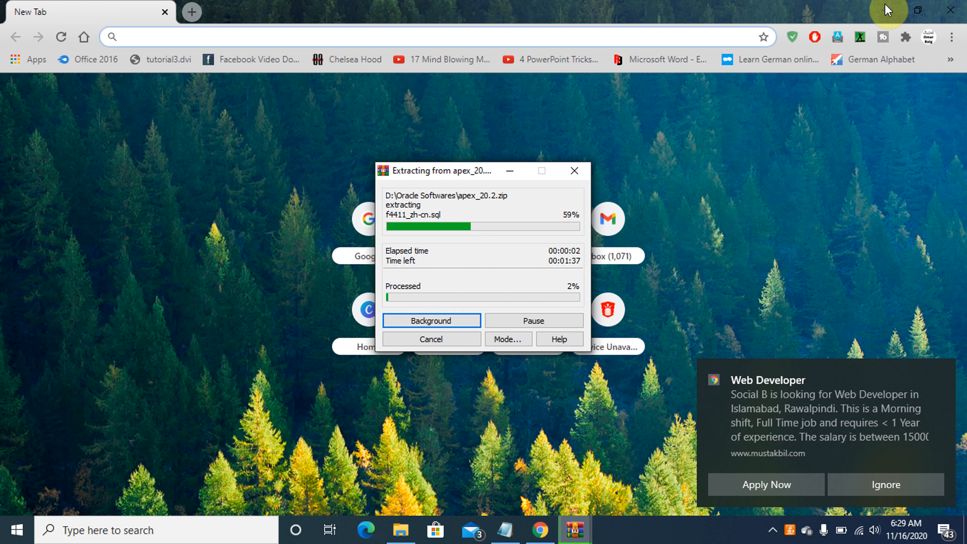
click(886, 10)
click(886, 9)
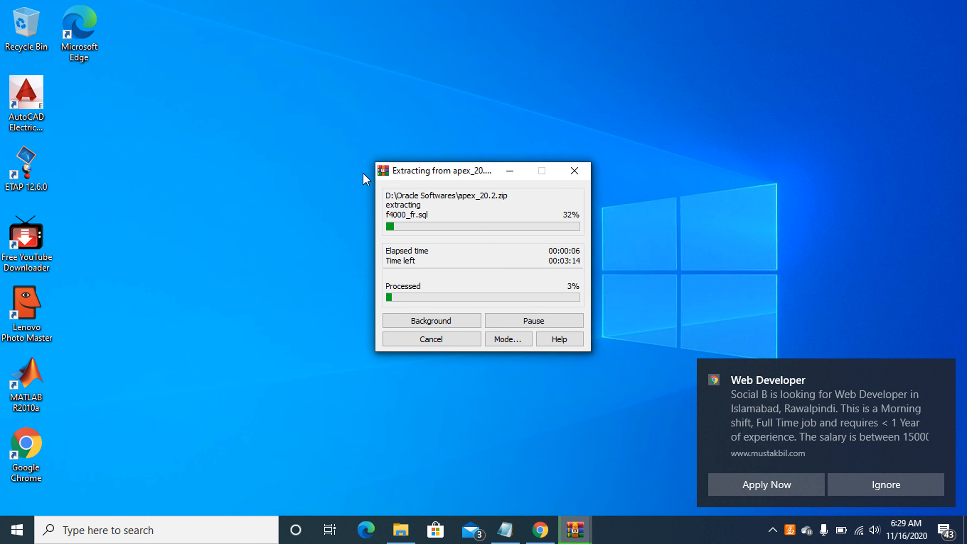
drag(442, 171, 227, 176)
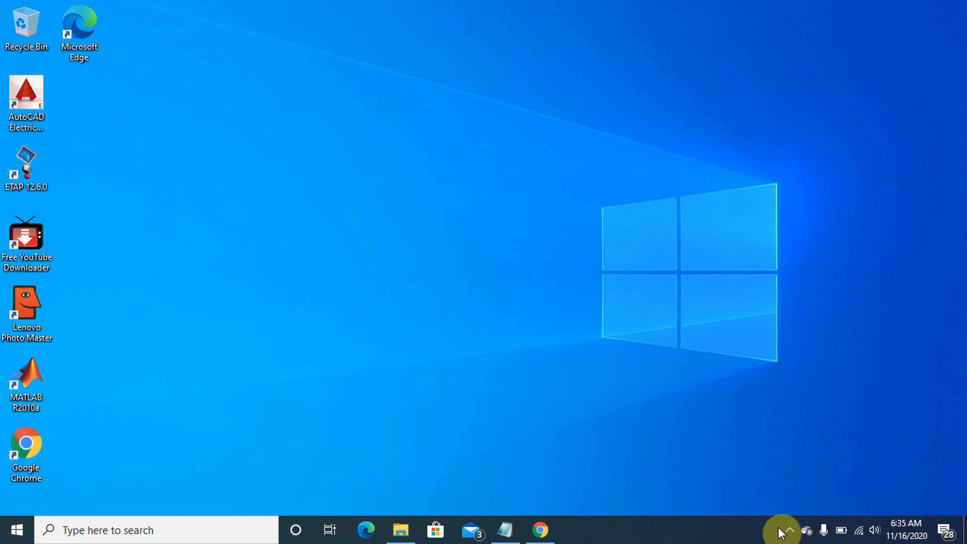
Browse in File Explorer to the C:\12c_20.2\DB\database folder
click(404, 530)
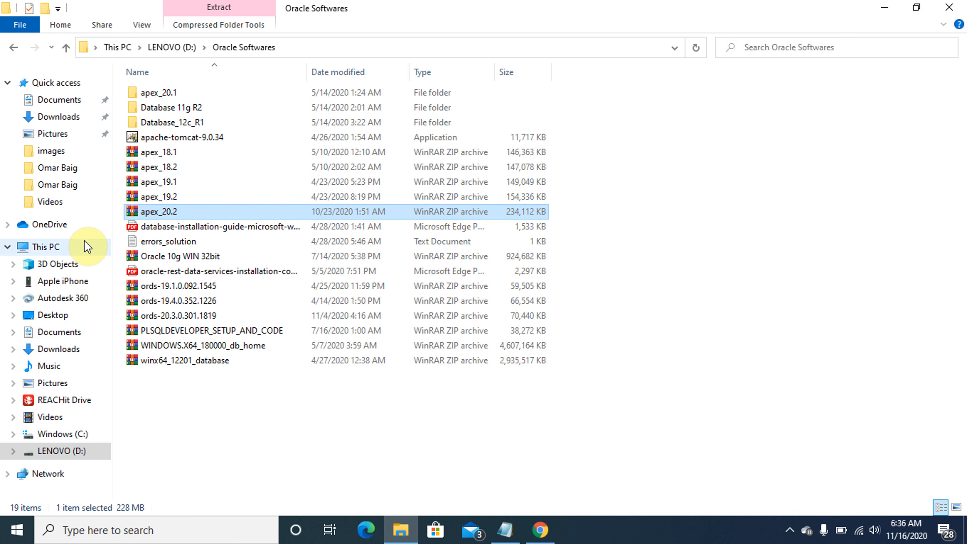
click(44, 250)
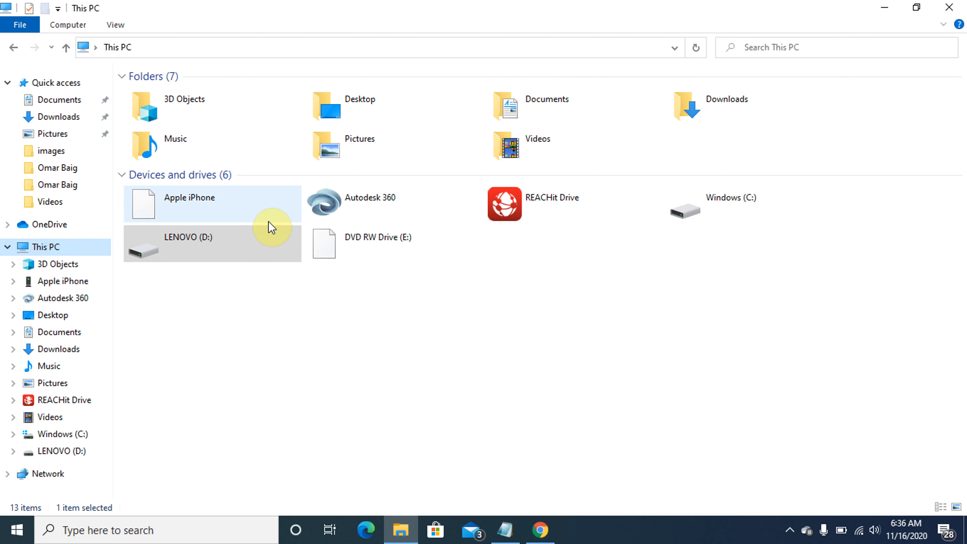
double_click(695, 215)
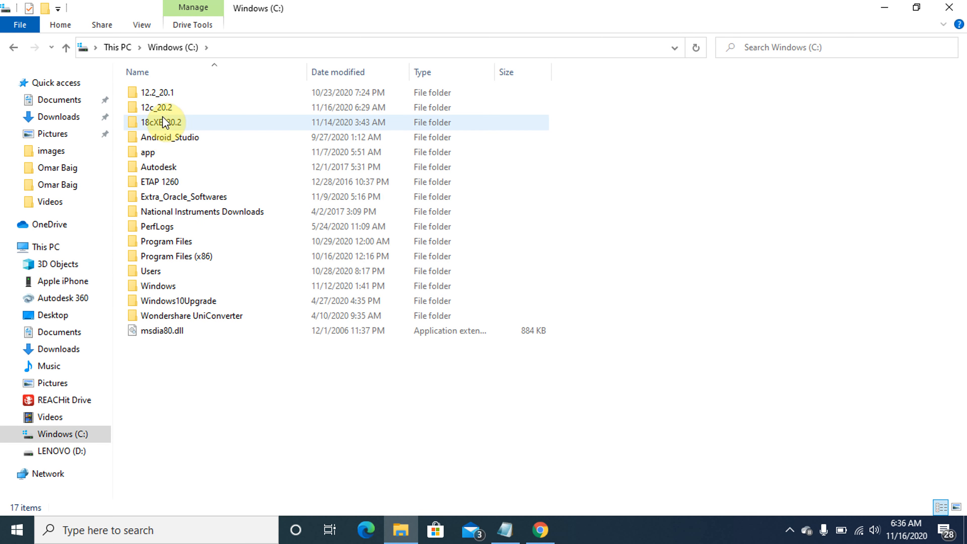
click(163, 108)
double_click(163, 109)
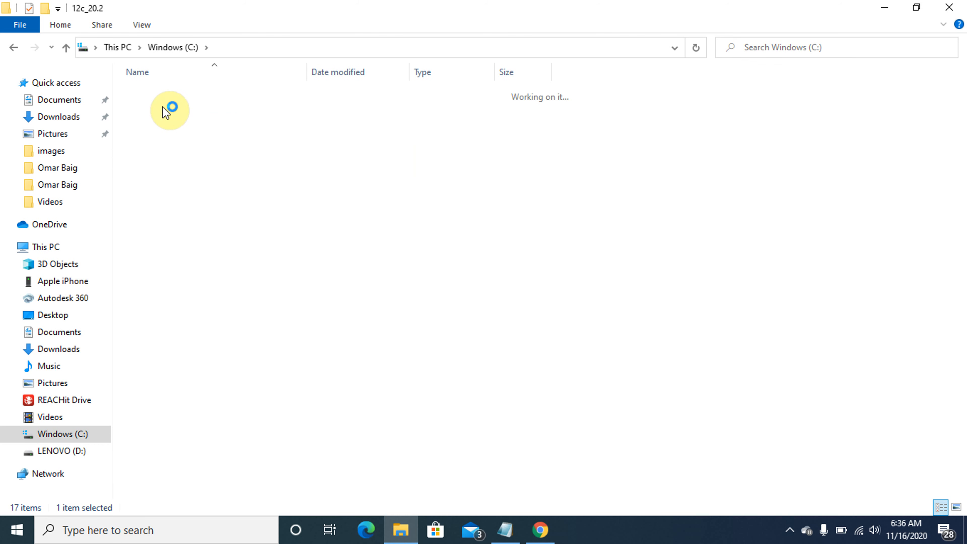
click(163, 108)
double_click(162, 108)
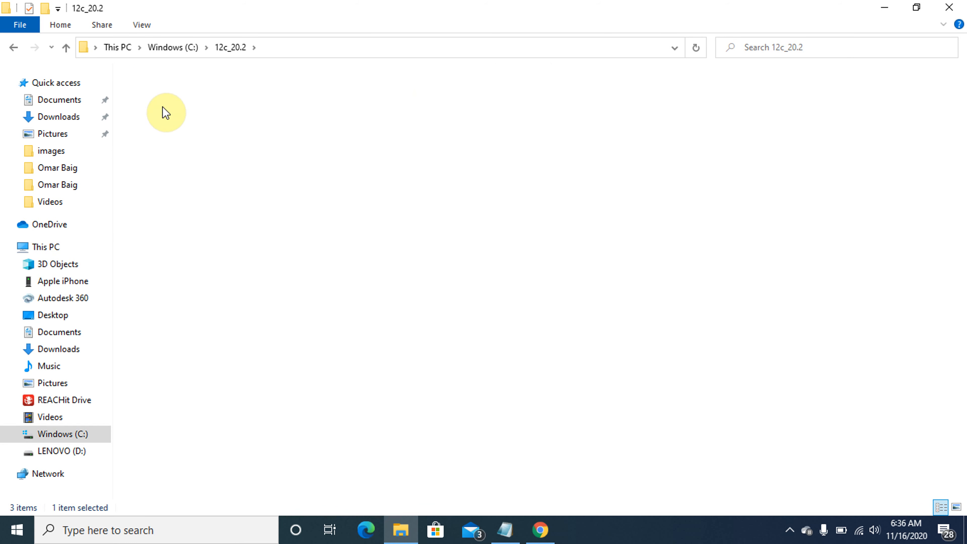
click(164, 93)
double_click(165, 94)
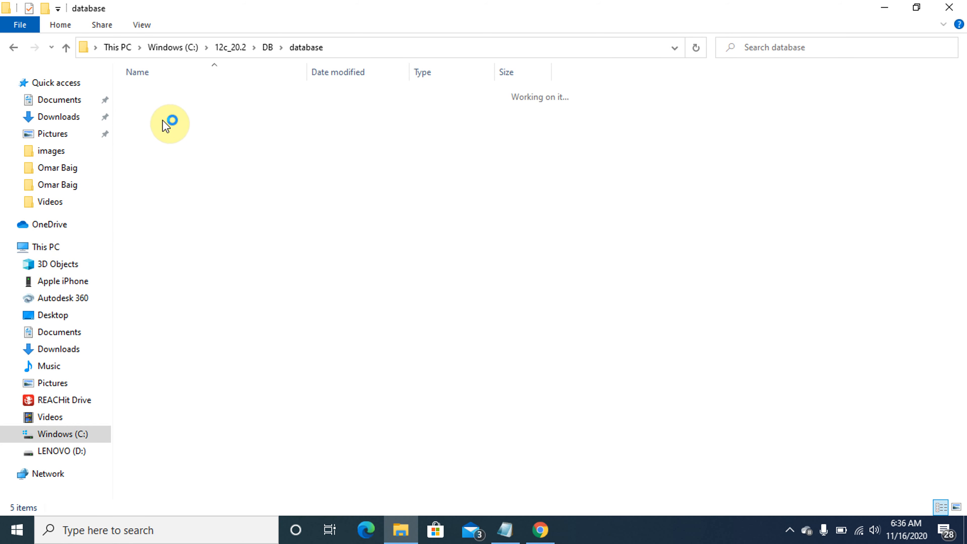
Run setup as administrator to launch the Oracle installer
click(155, 136)
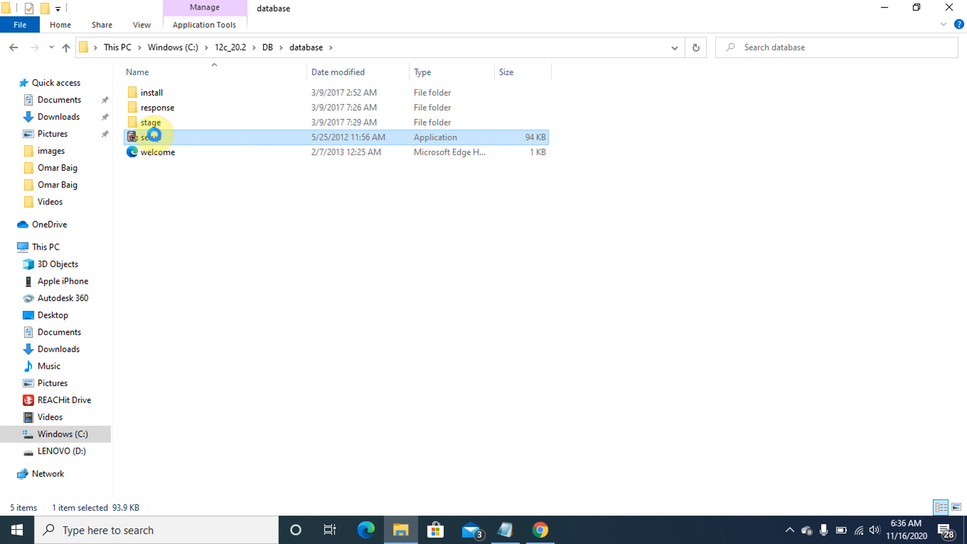
right_click(155, 136)
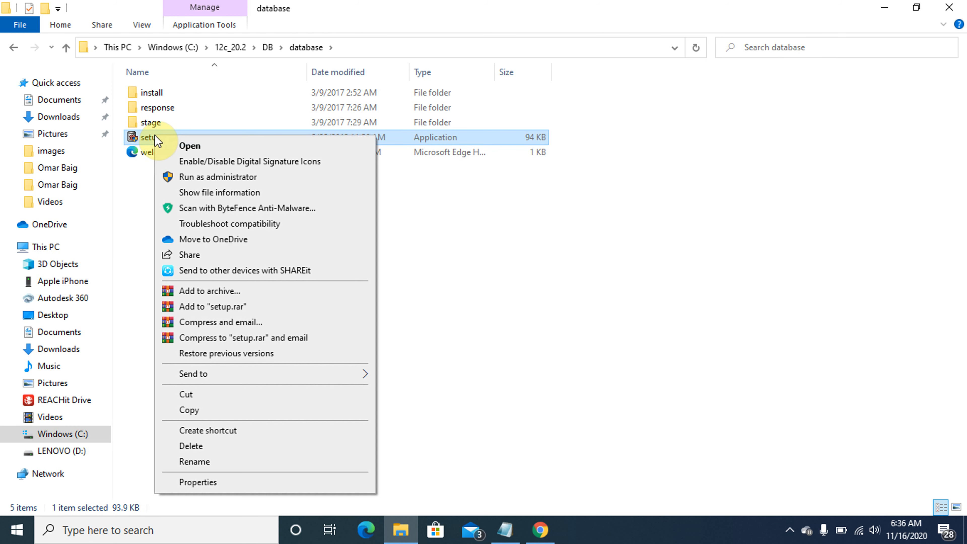
click(195, 179)
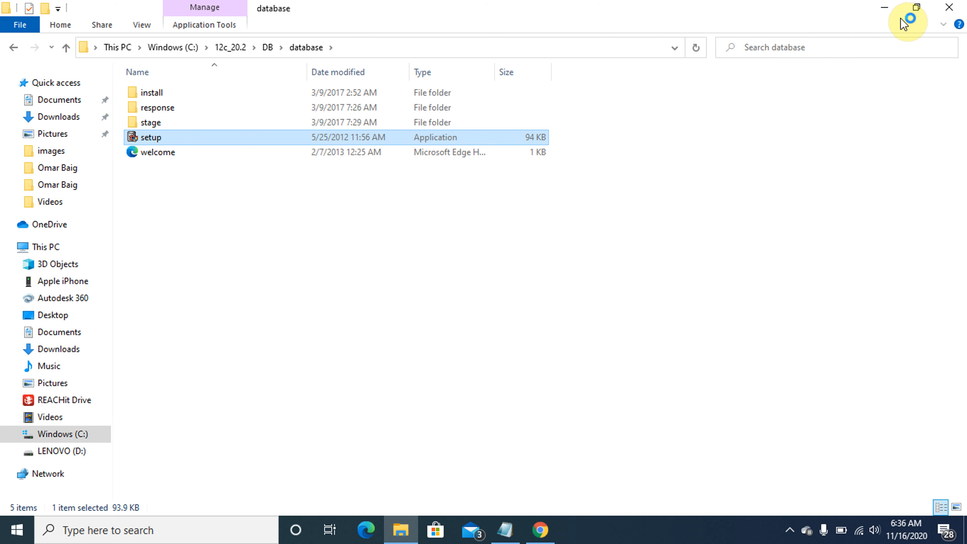
click(889, 9)
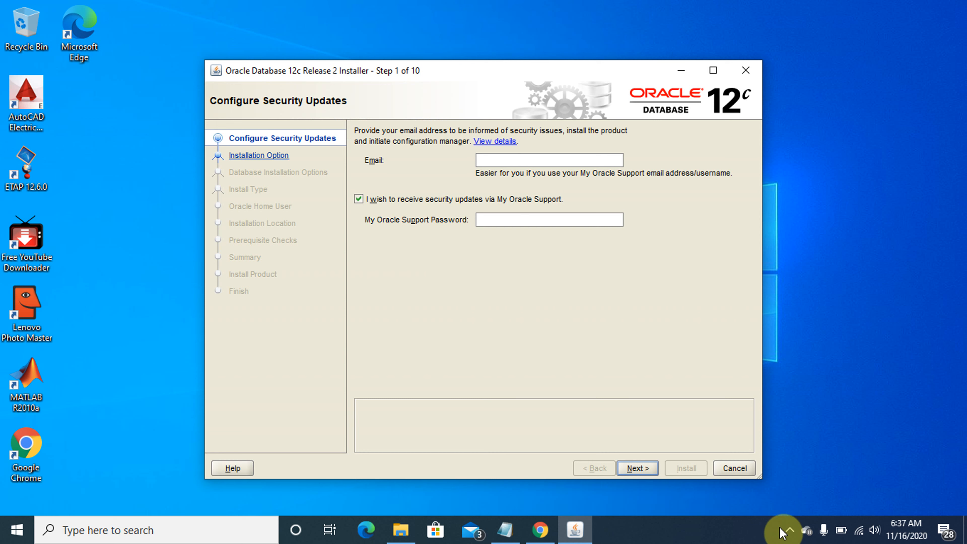
Untick My Oracle Support security updates and confirm continuing without an email address
click(359, 200)
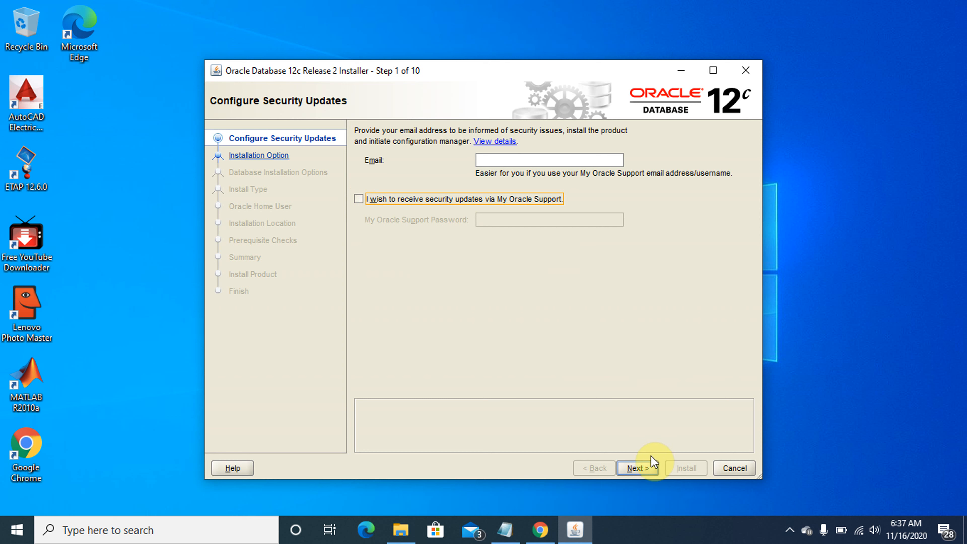
click(641, 469)
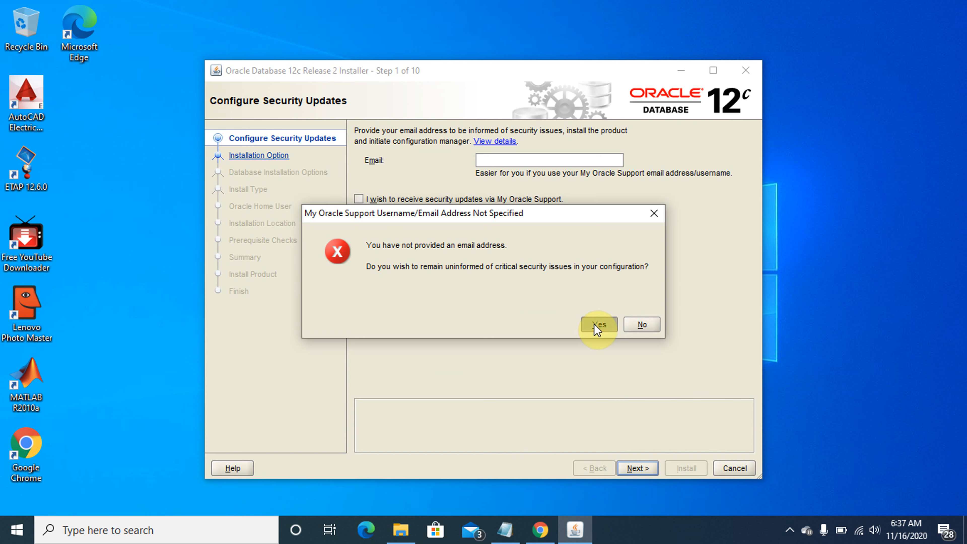
click(594, 324)
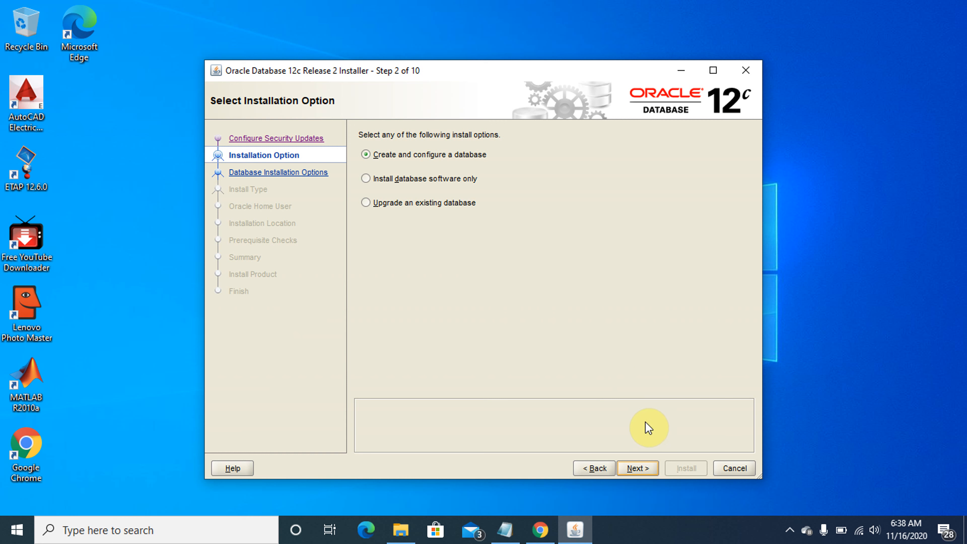
Keep Create and configure a database and Desktop class, then use the Windows Built-in Account and accept INS-35810
click(639, 471)
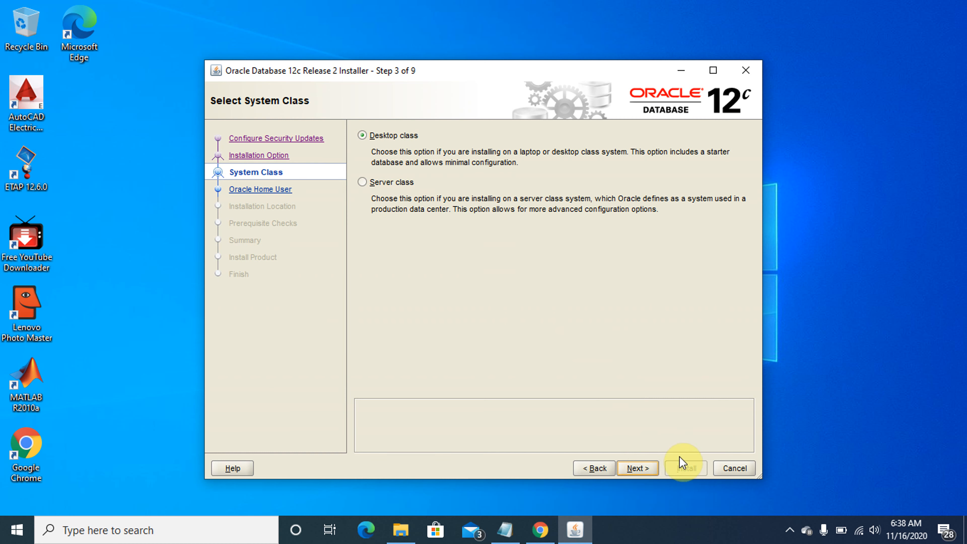
click(641, 472)
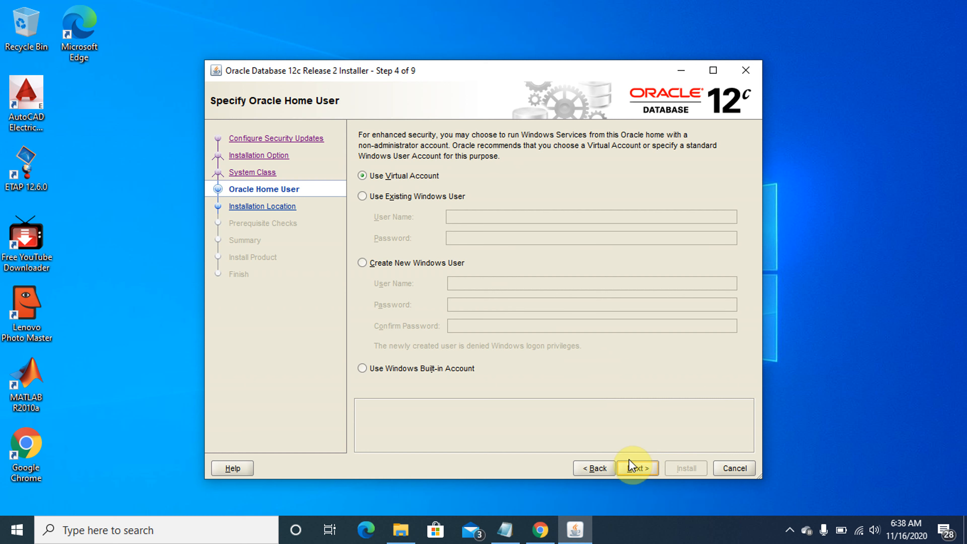
click(362, 368)
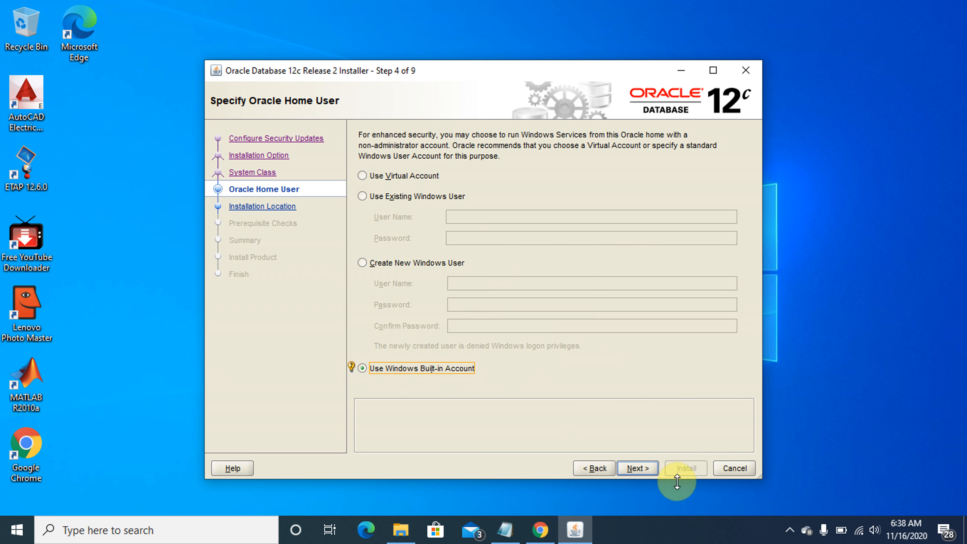
click(641, 472)
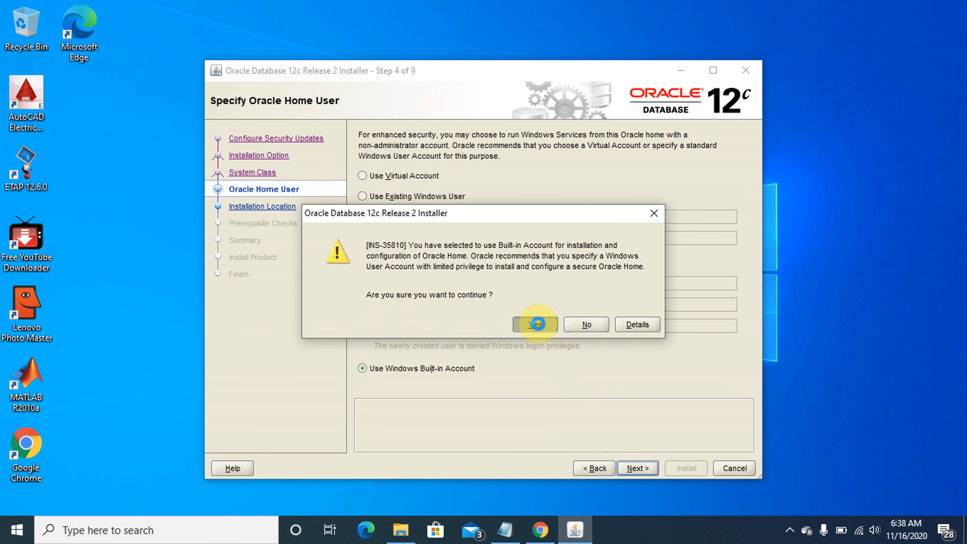
click(537, 324)
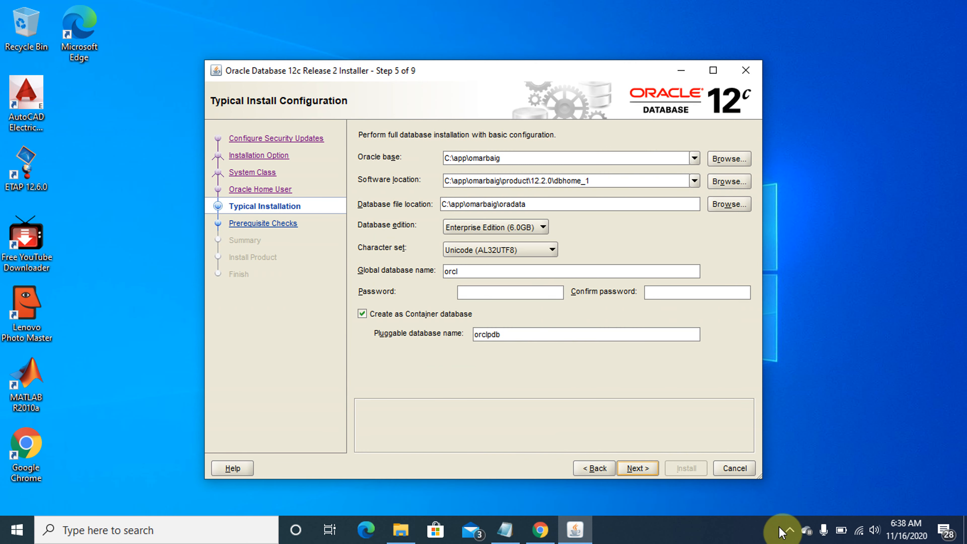
Type 1222 into the global database name, enter and confirm the admin password, and choose a non-container database
click(487, 271)
text(1222)
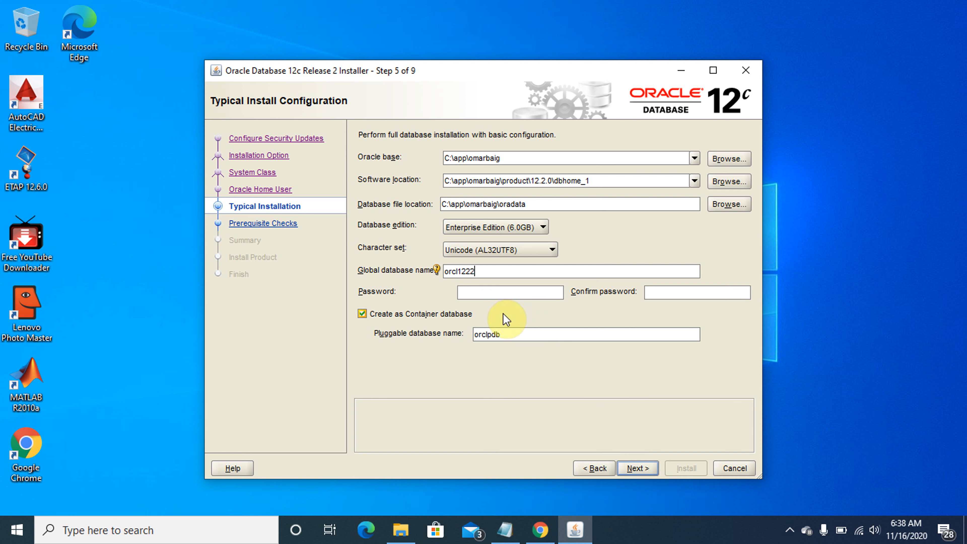
click(503, 295)
text(o)
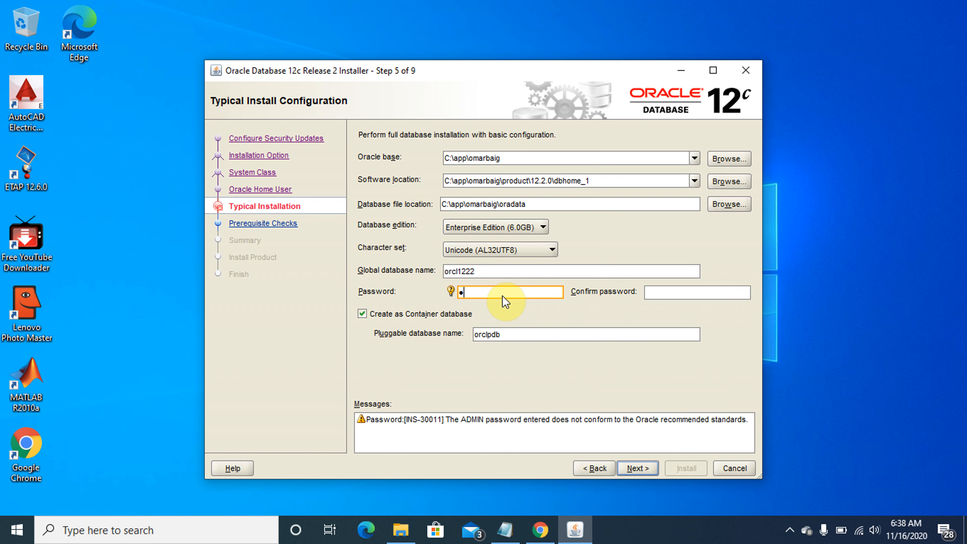
text(•••••)
key(Tab)
text(••••••)
click(362, 314)
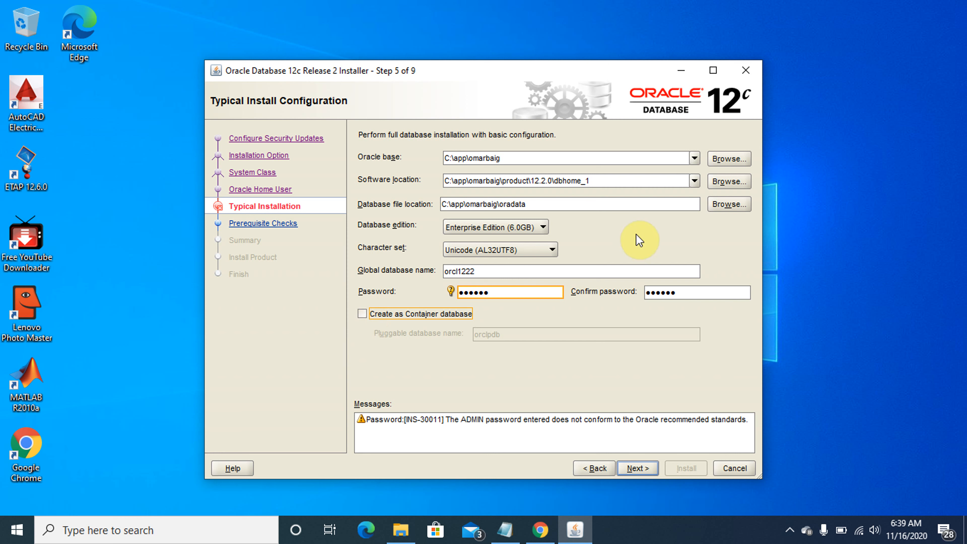
Set the Oracle base folder to C:\12c_20.2\DB and proceed past Typical Install Configuration
click(728, 159)
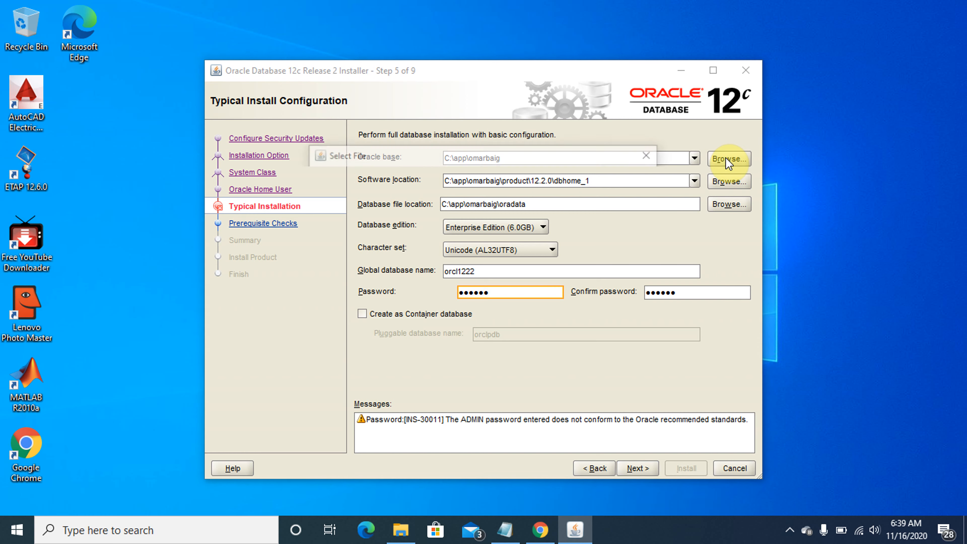
click(552, 182)
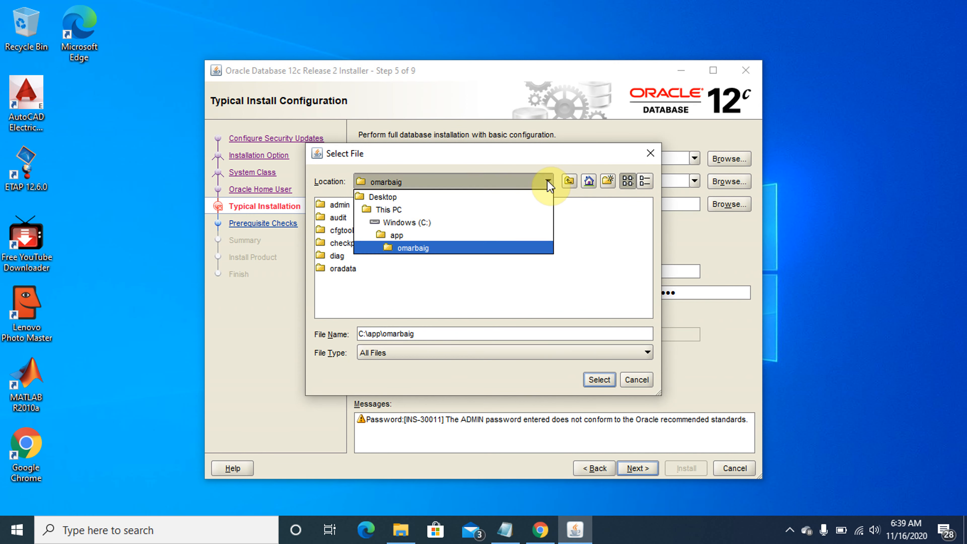
click(415, 220)
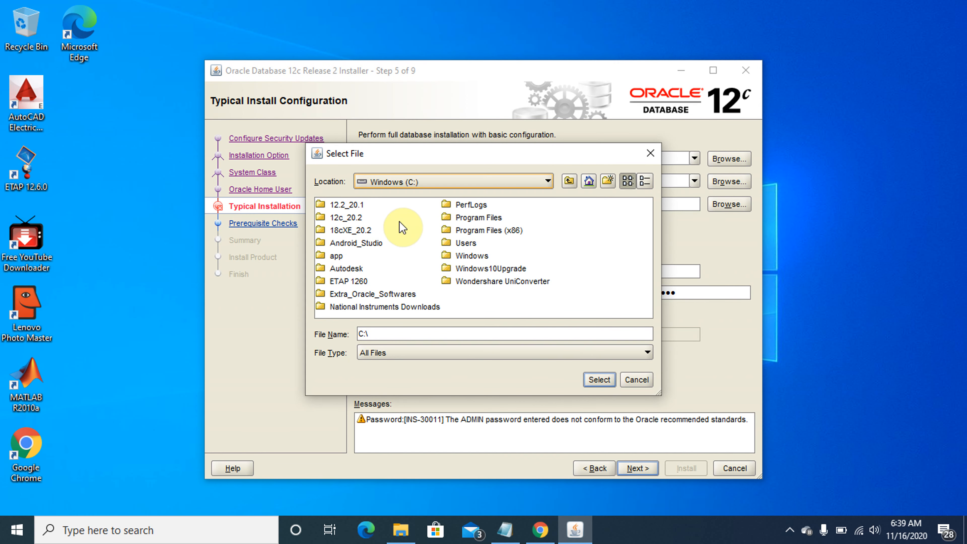
double_click(352, 219)
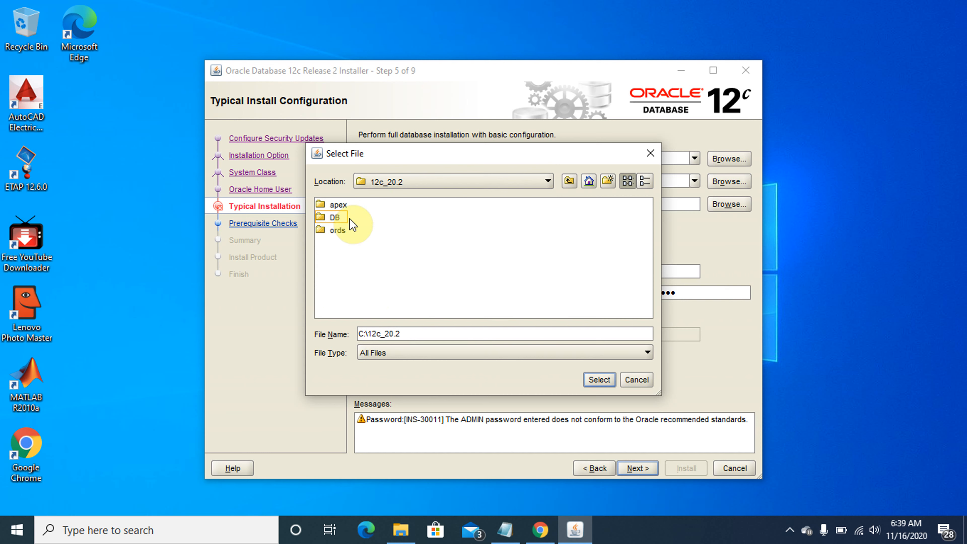
double_click(335, 217)
click(601, 379)
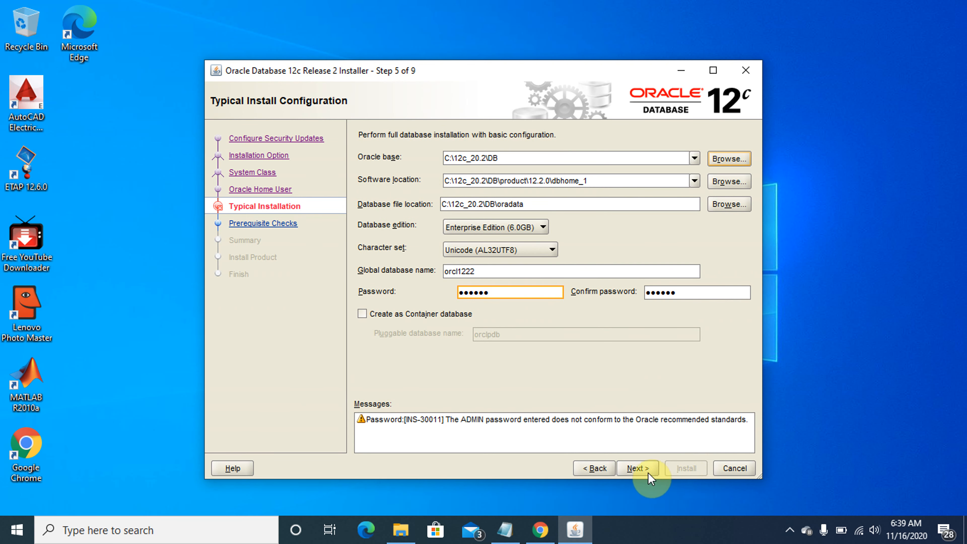
click(639, 468)
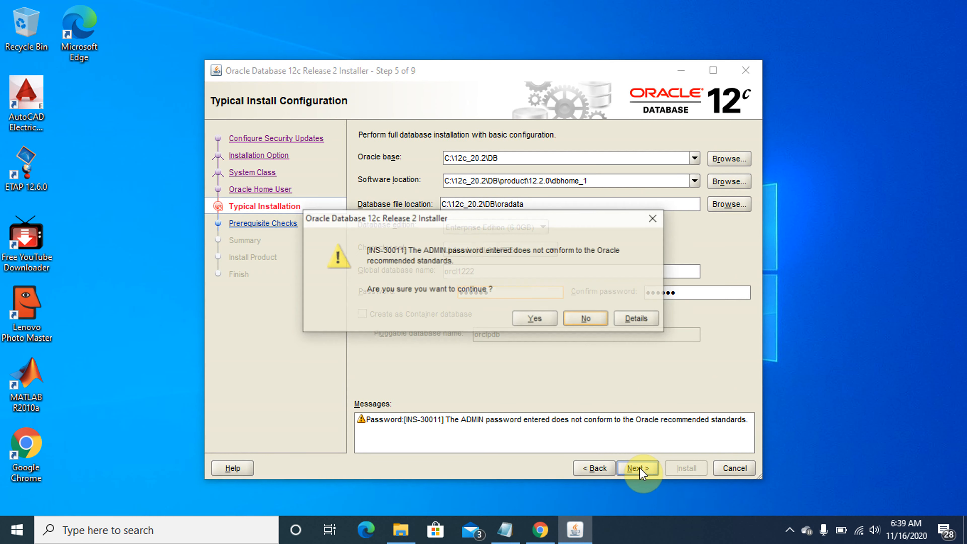
Accept the password warning, start the install, and allow the first Java binary on private networks only
click(537, 319)
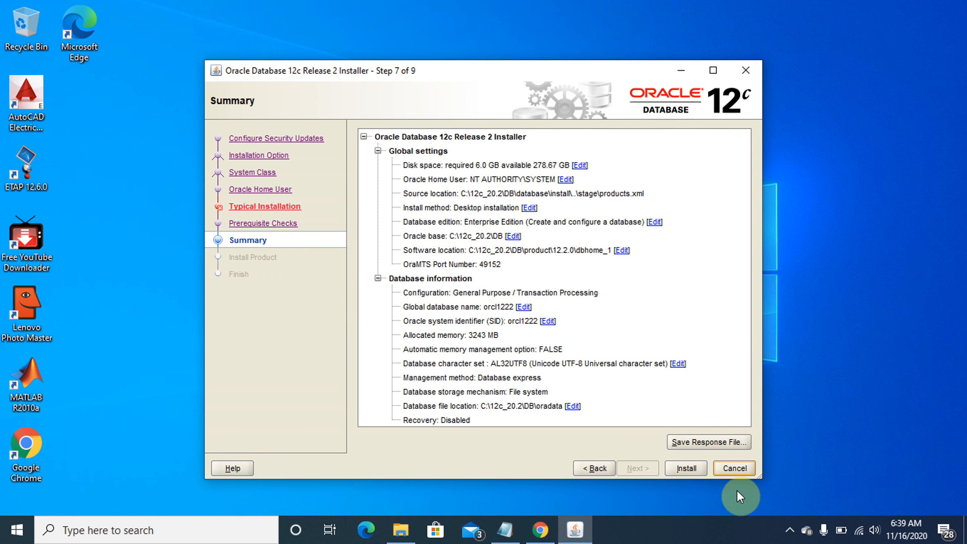
click(685, 470)
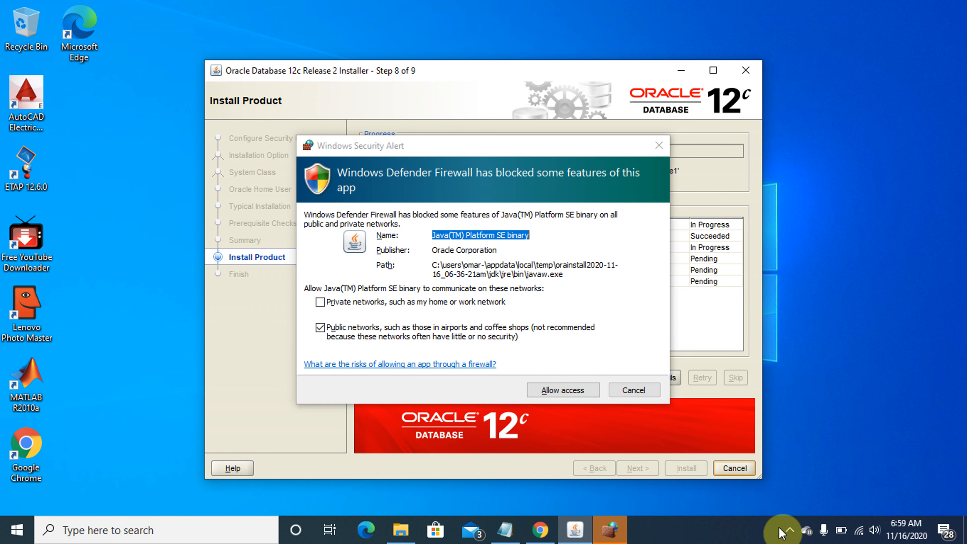
click(319, 327)
click(319, 303)
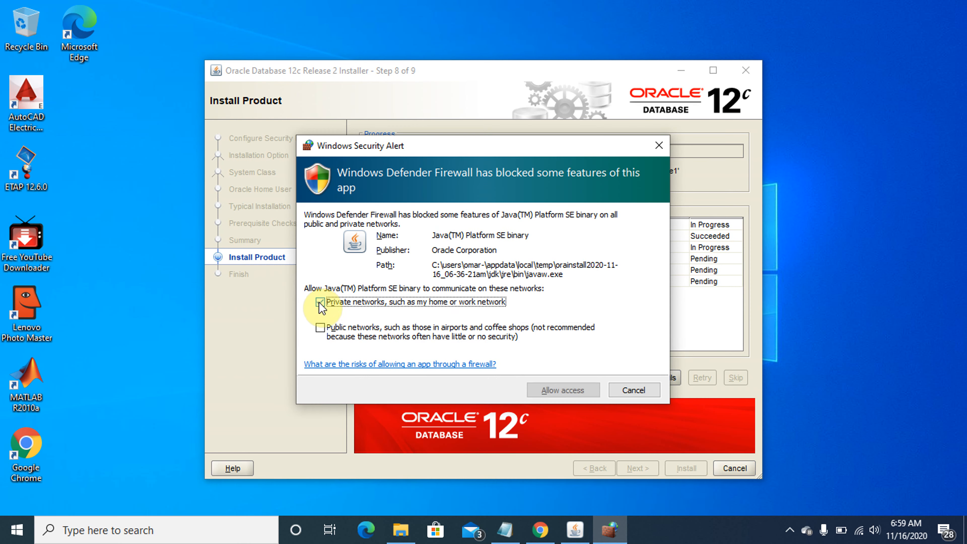
click(571, 391)
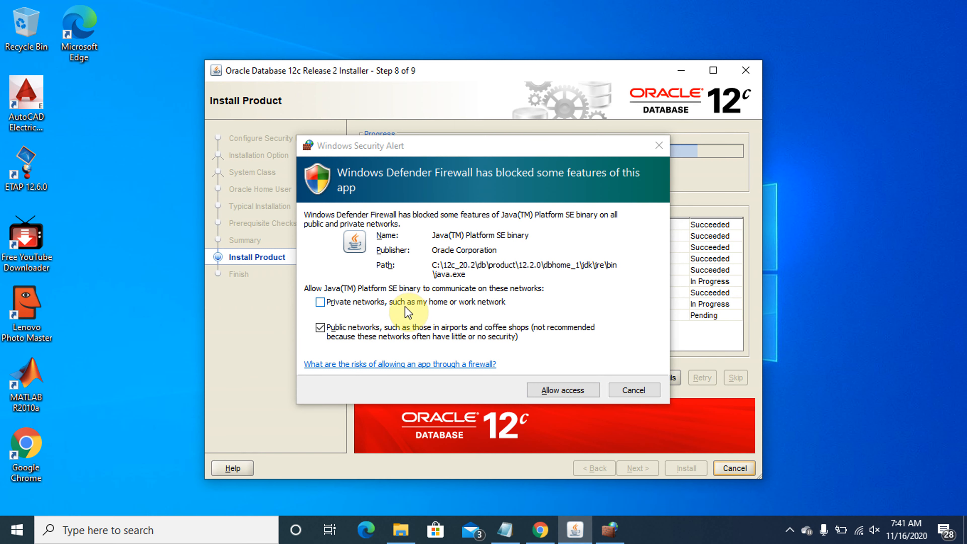
Allow the second Java binary through the firewall on private networks only
click(321, 328)
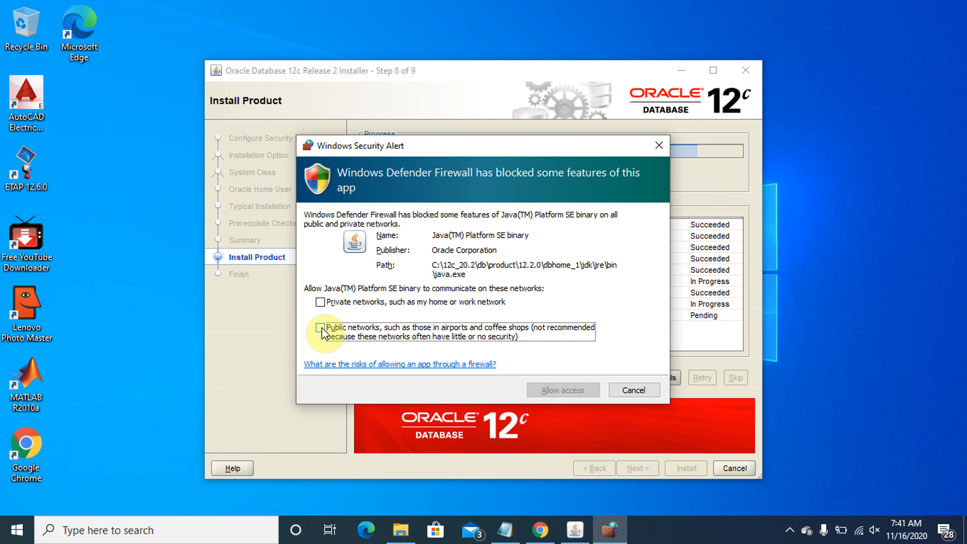
click(320, 303)
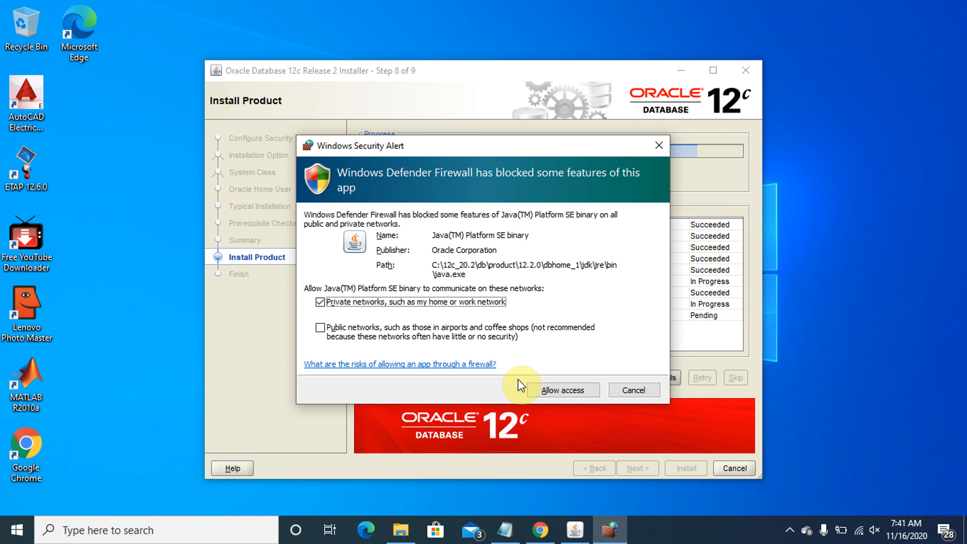
click(554, 390)
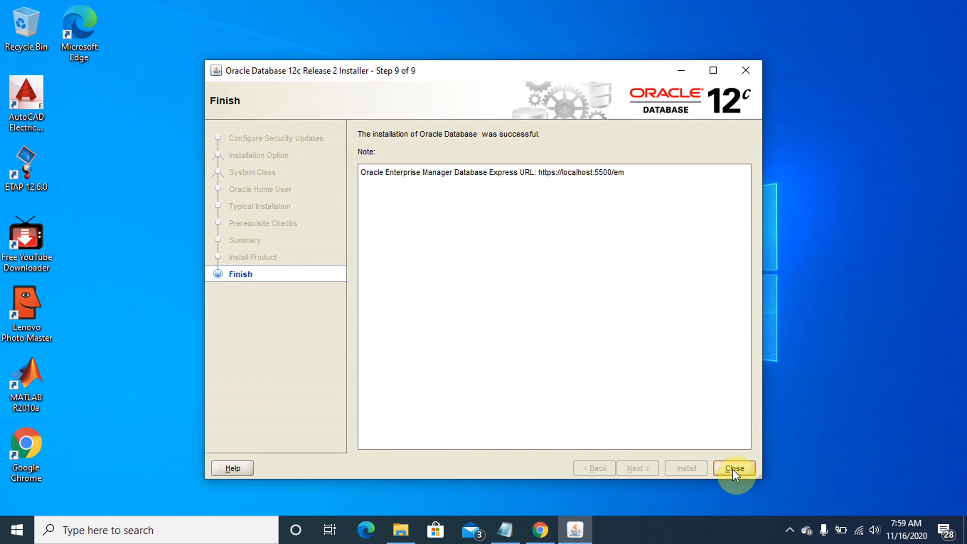
Close the installer, then open SQL Plus from the Start menu's Oracle - OraDB12Home1 group
click(733, 469)
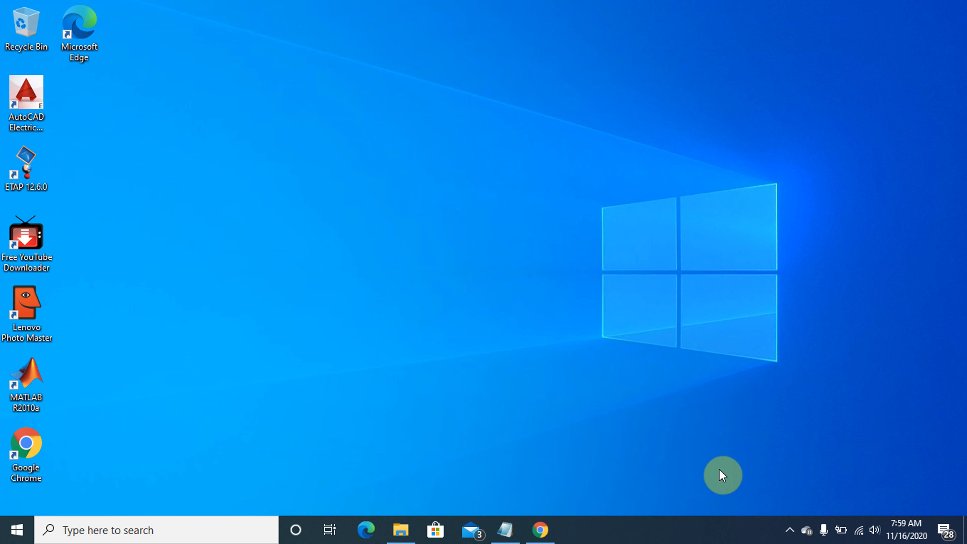
click(13, 530)
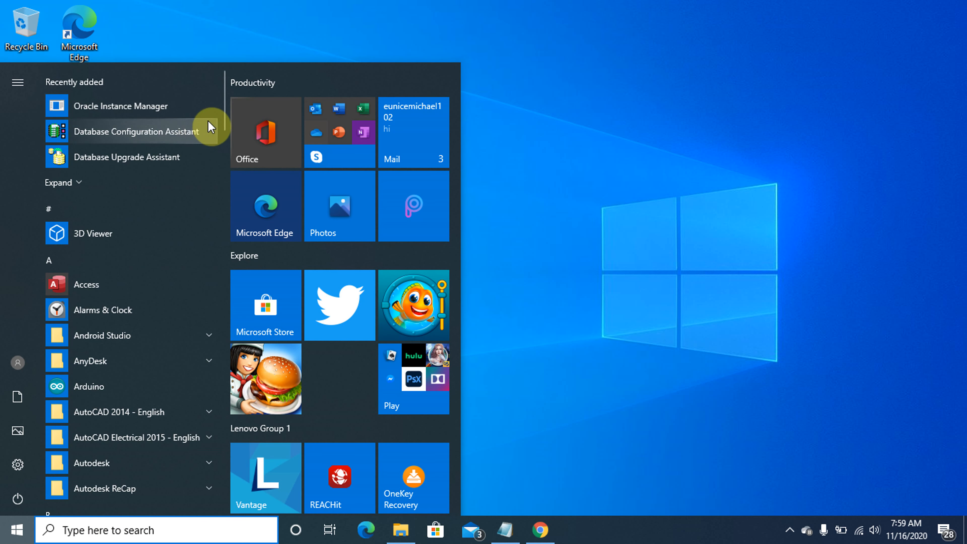
drag(223, 118, 207, 395)
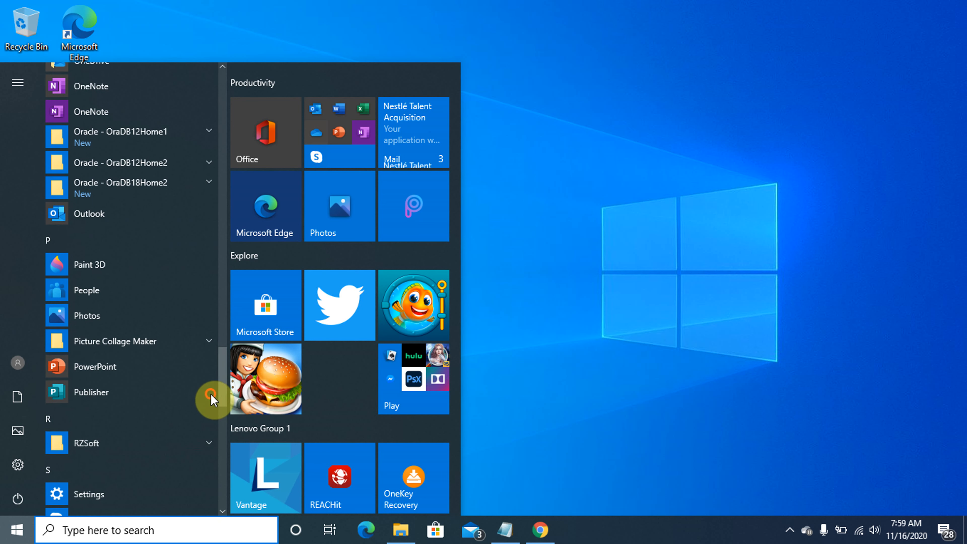
click(212, 138)
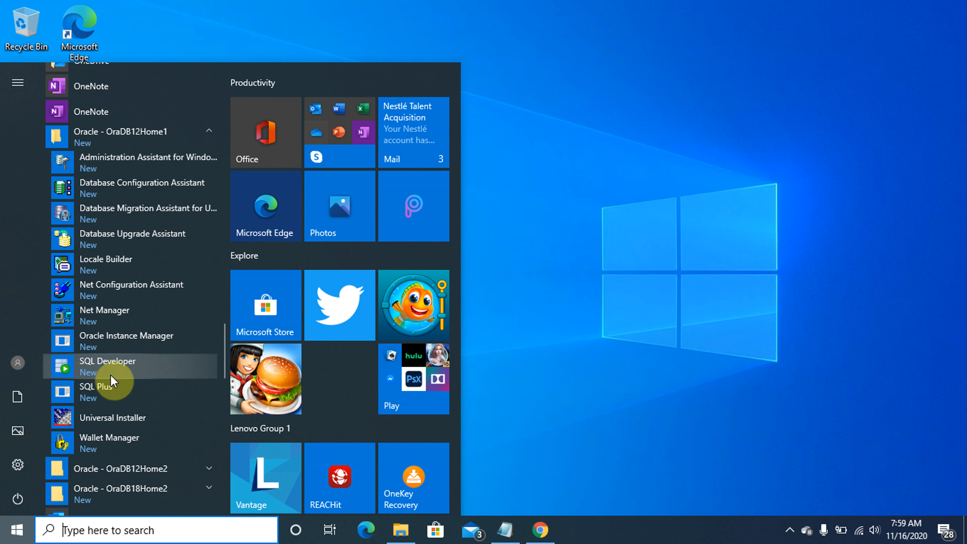
click(101, 386)
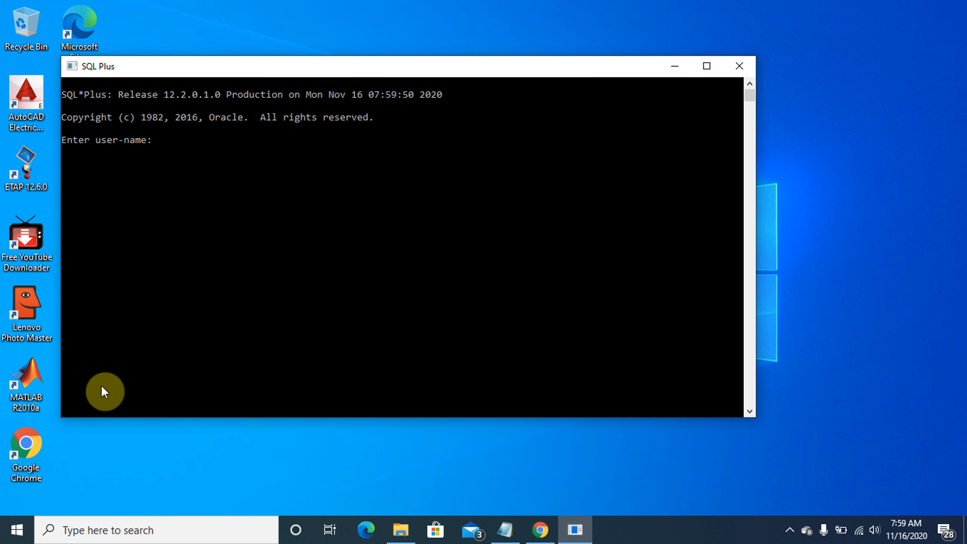
Connect to orcl1222 as SYSDBA and list the SGA parameters, noting sga_max_size 2432M
text(sys/oracle@orcl1222 )
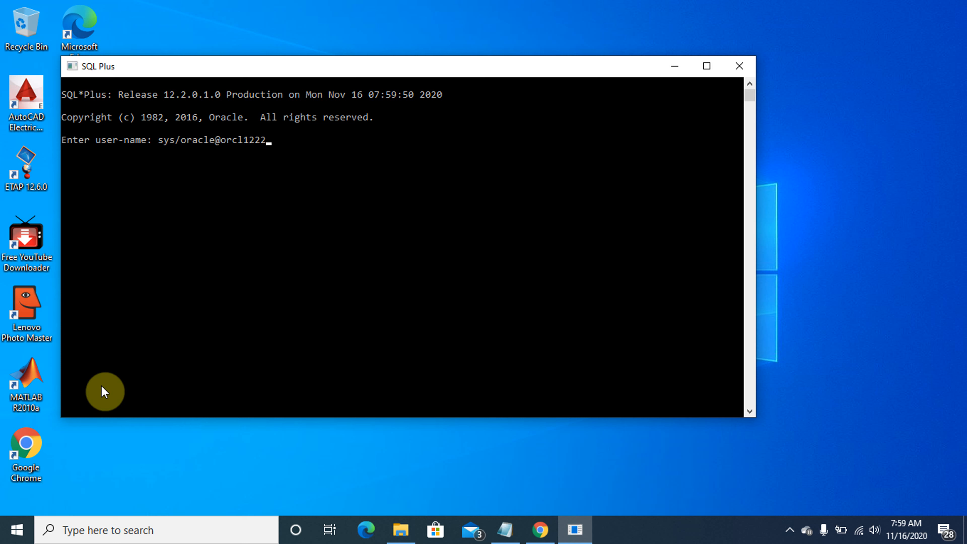
text(as sysdba)
key(Return)
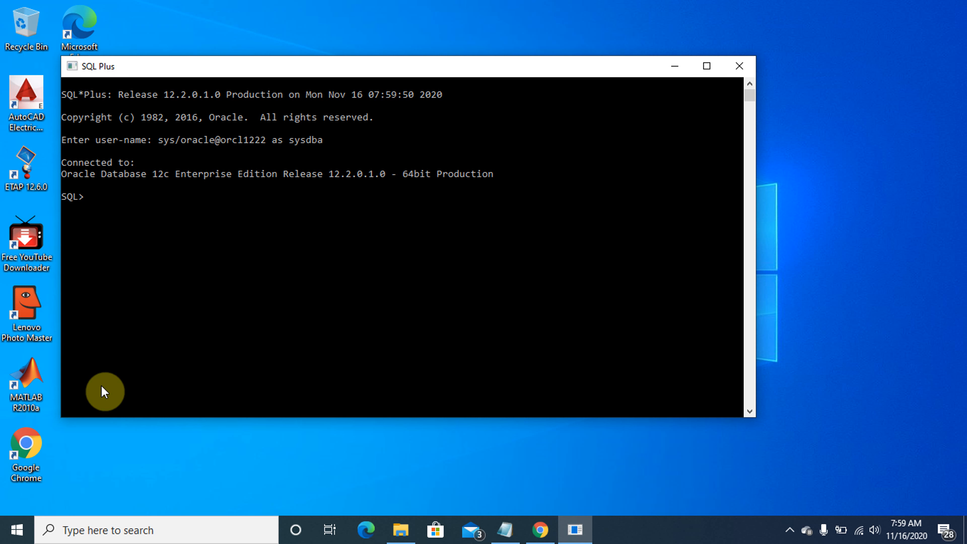
text(show parameter sga;)
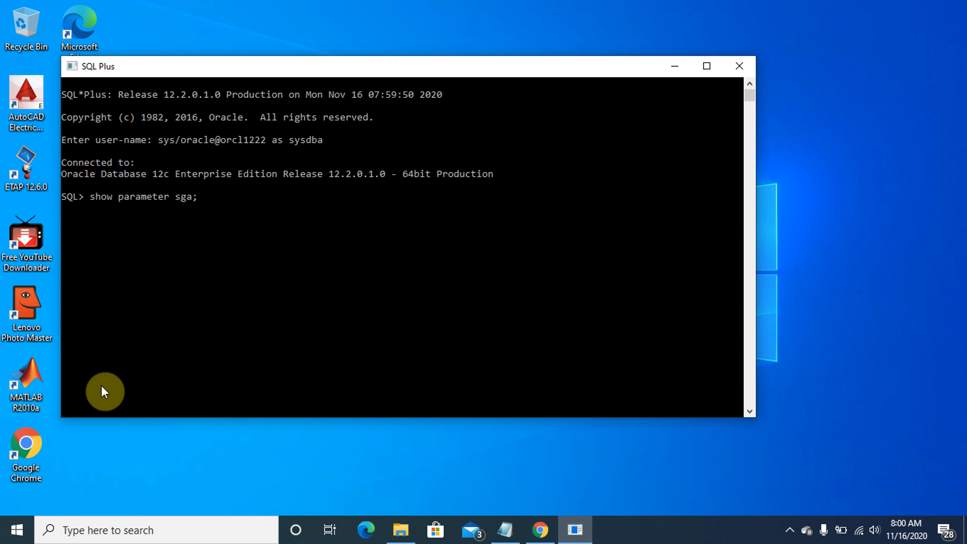
key(Return)
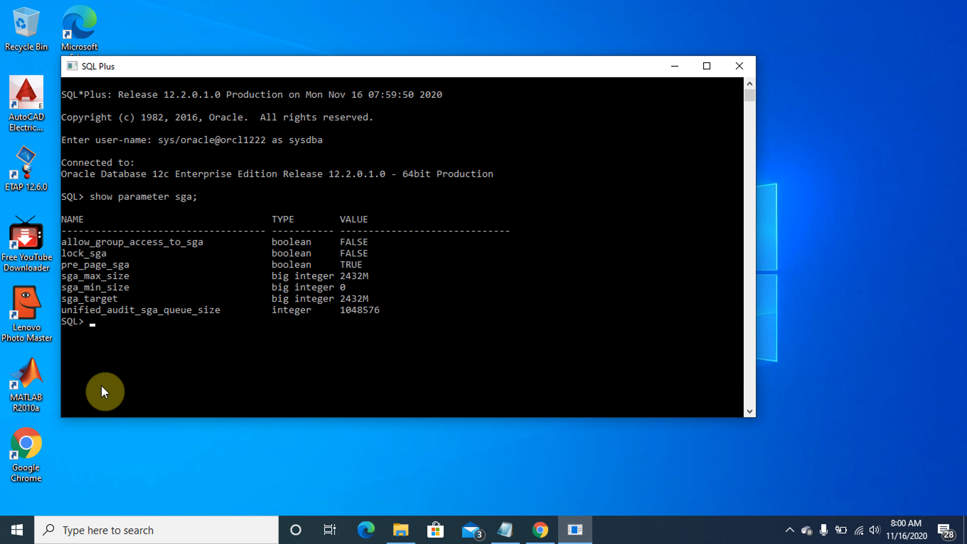
click(345, 277)
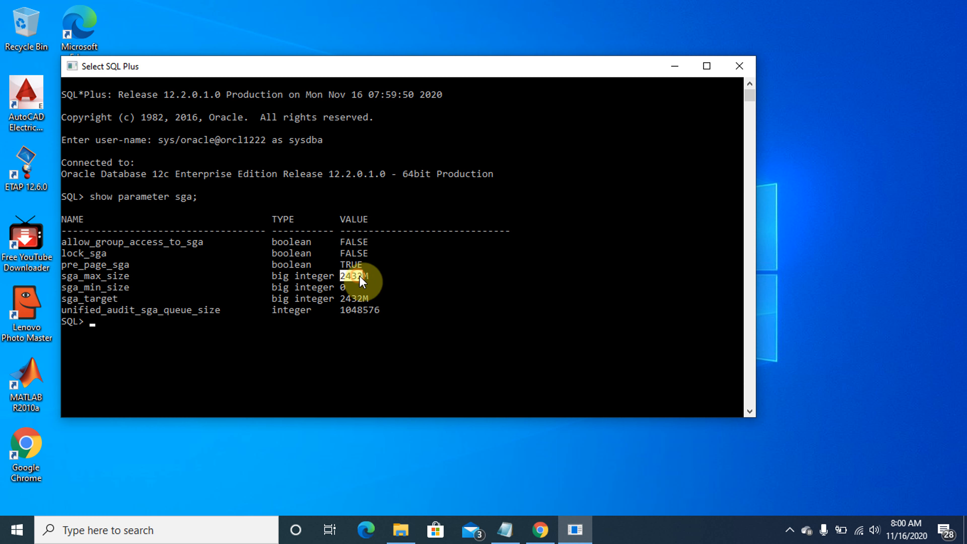
key(Return)
key(Return)
Set MEMORY_TARGET to 5000M with SCOPE = SPFILE, then shut the database down immediately
key(Caps_Lock)
text(ALTER S)
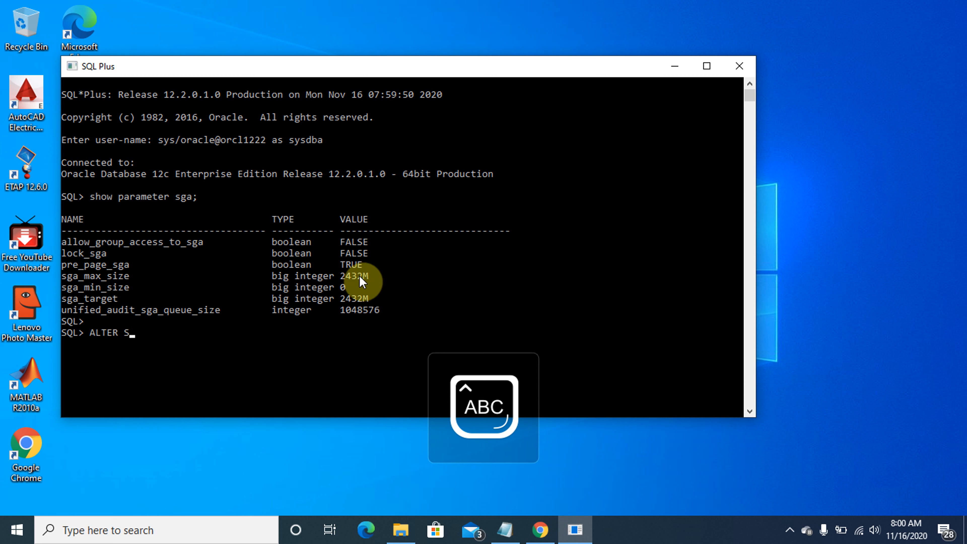
text(YSTEM )
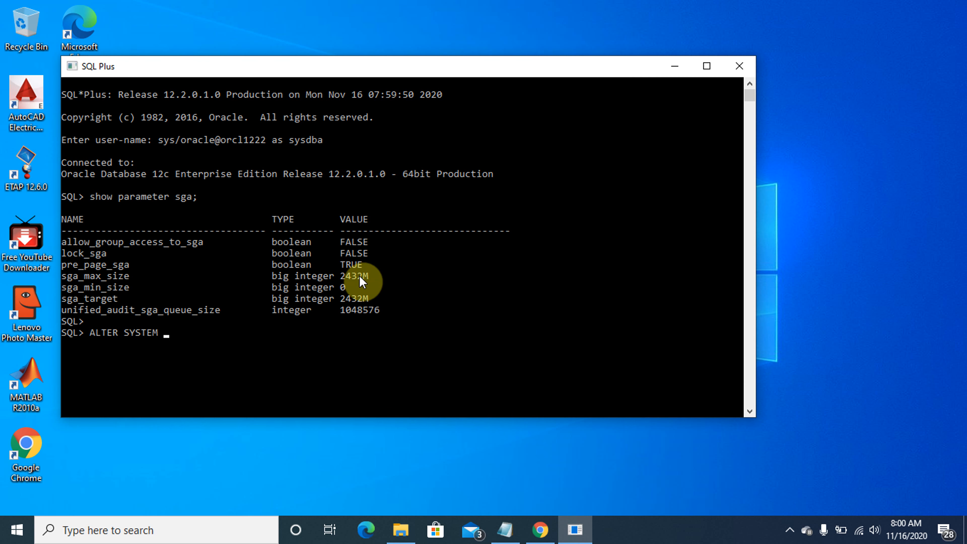
text(SET MEMORY_TARGE)
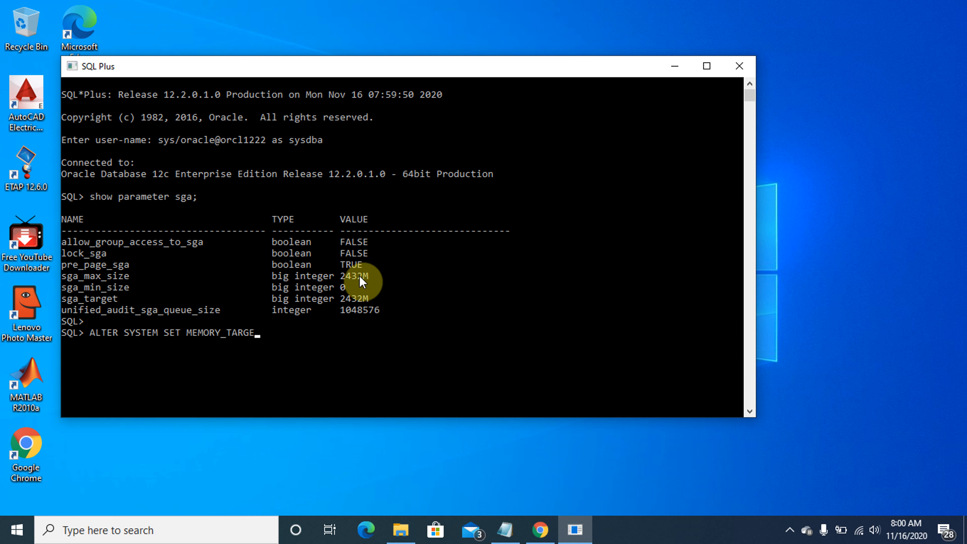
text(T = 5000M SCOPE = SPFI)
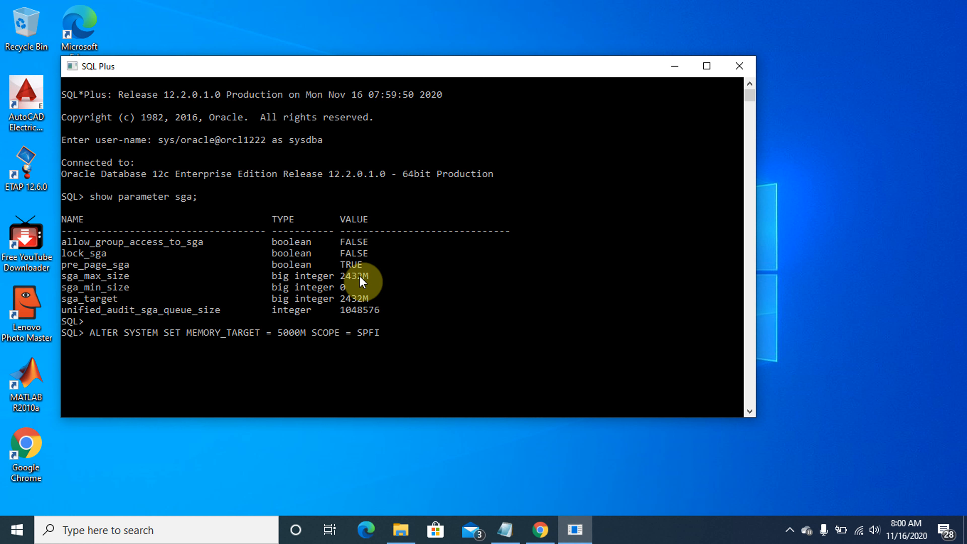
text(LE;)
key(Return)
key(Return)
key(Caps_Lock)
text(h)
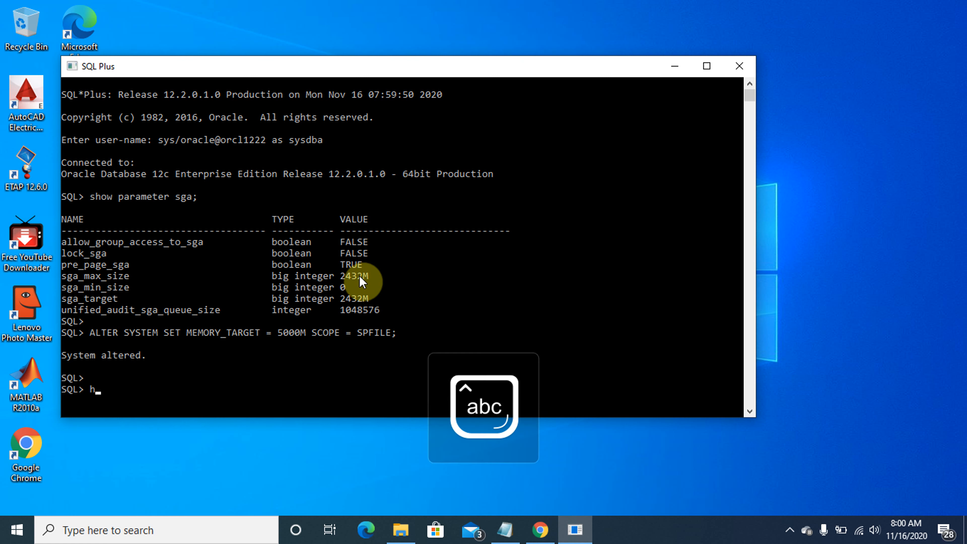
text(hut i)
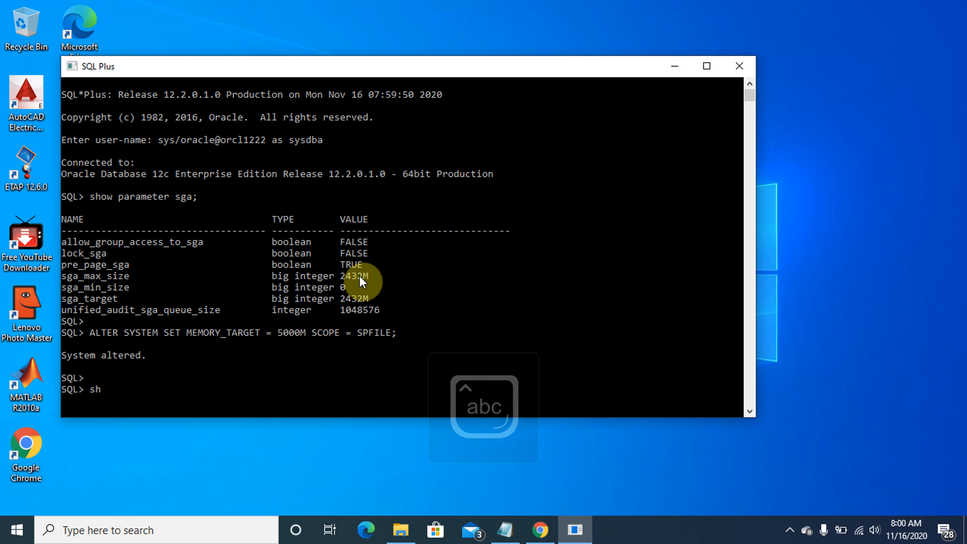
text(mmediate)
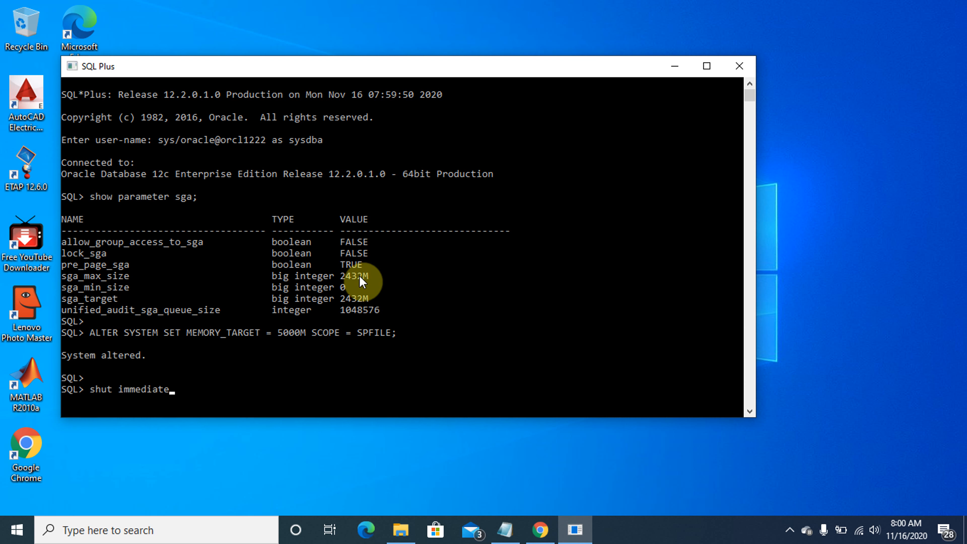
key(Return)
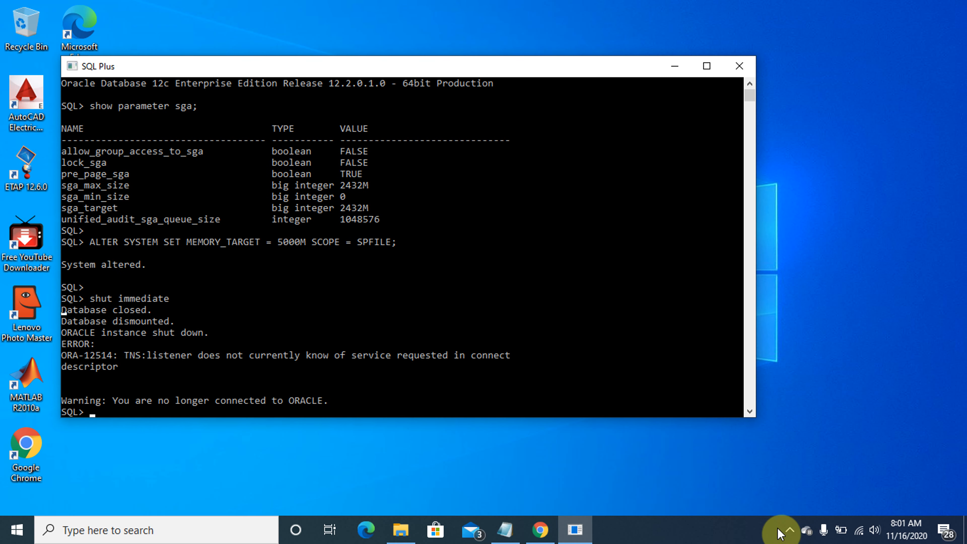
Exit SQL*Plus and relaunch SQL Plus from Start > Oracle - OraDB12Home1
text(exit)
key(Return)
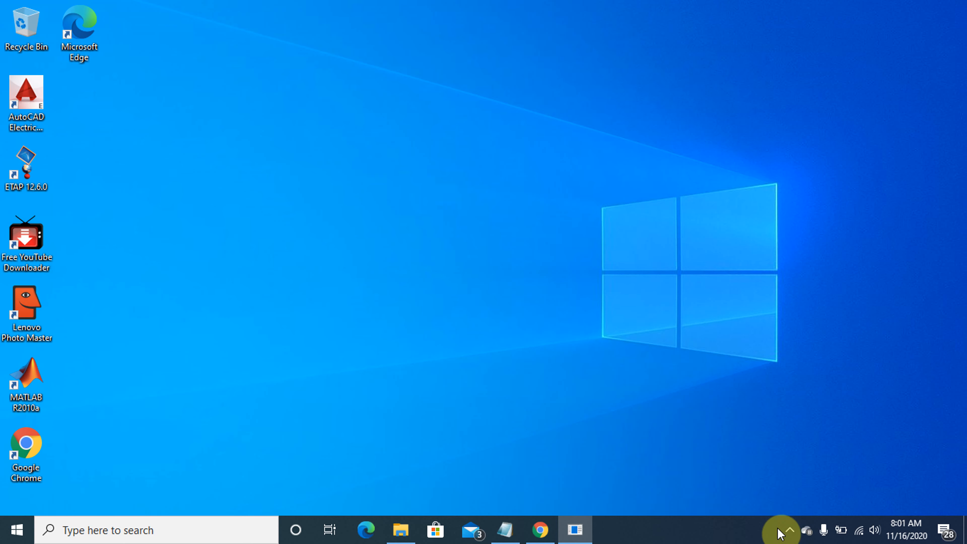
click(15, 529)
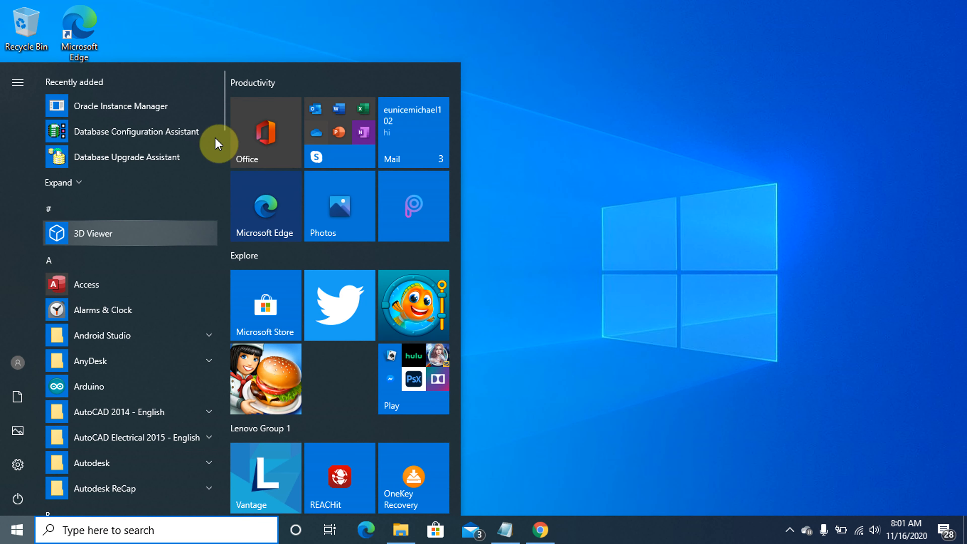
drag(222, 124, 227, 413)
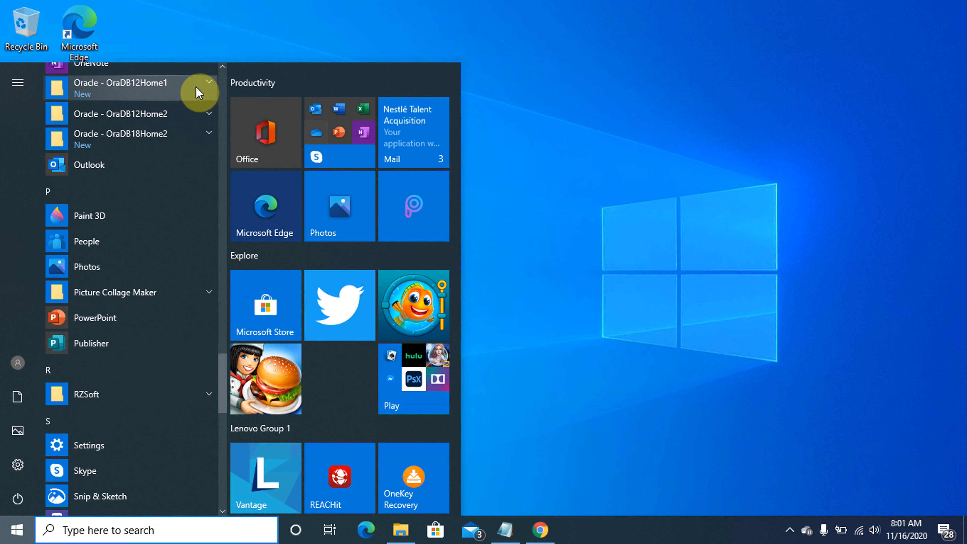
click(202, 90)
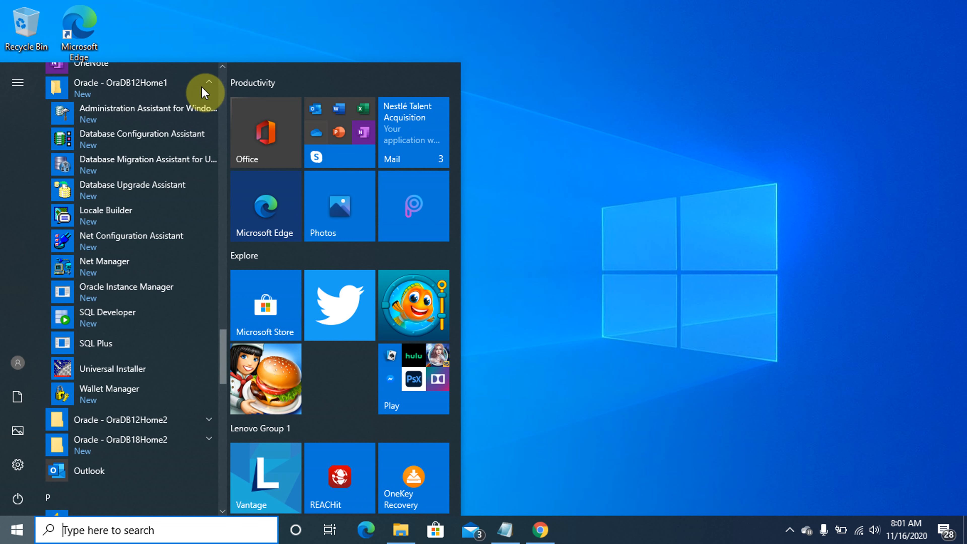
click(104, 345)
Connect as sys / as sysdba, run startup, and confirm sga_max_size now shows 5008M
text(sys/)
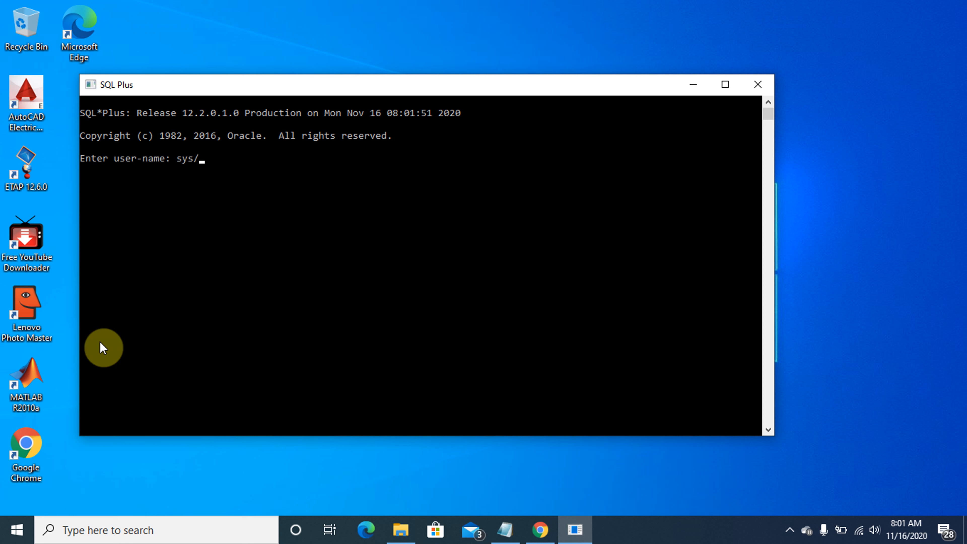
text(oracle@orcl1222 as sysdba)
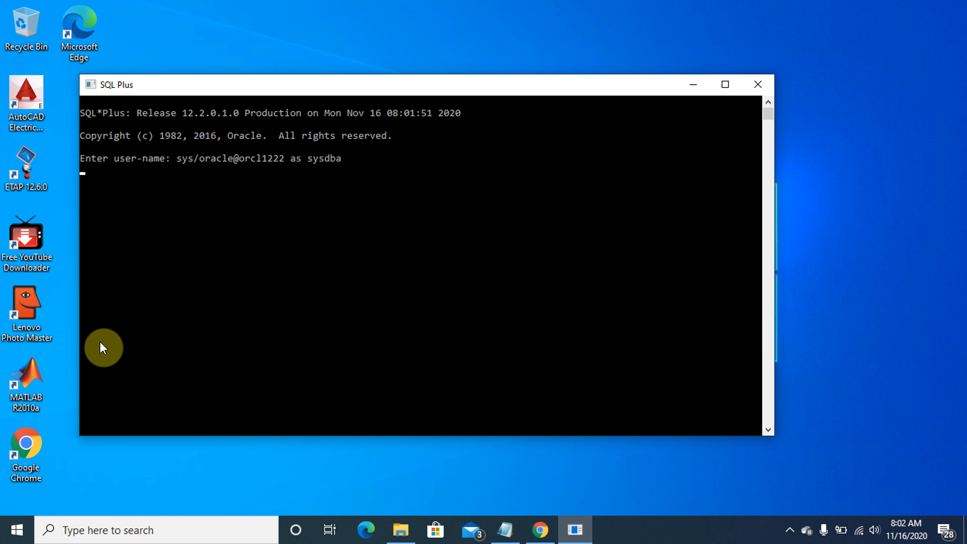
text(ys)
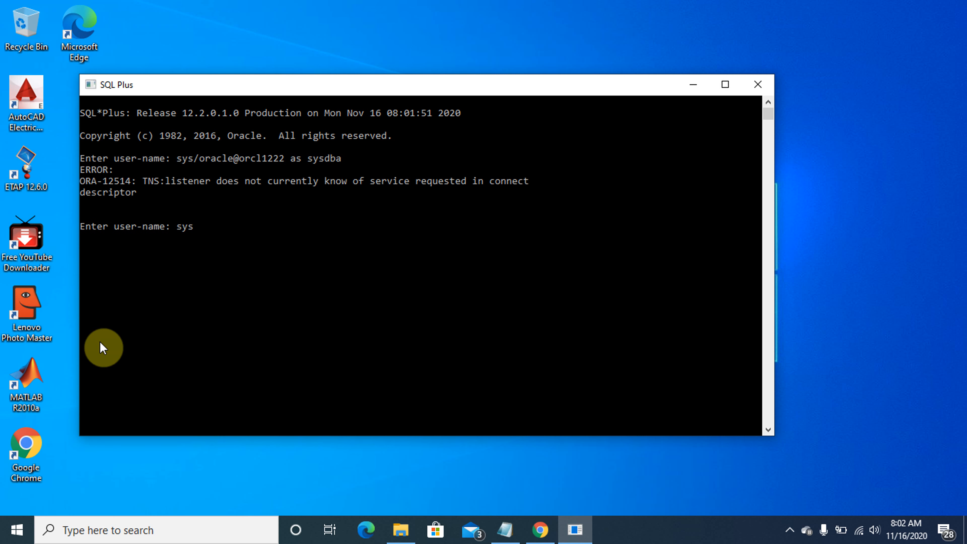
text( / as sysdba)
key(Return)
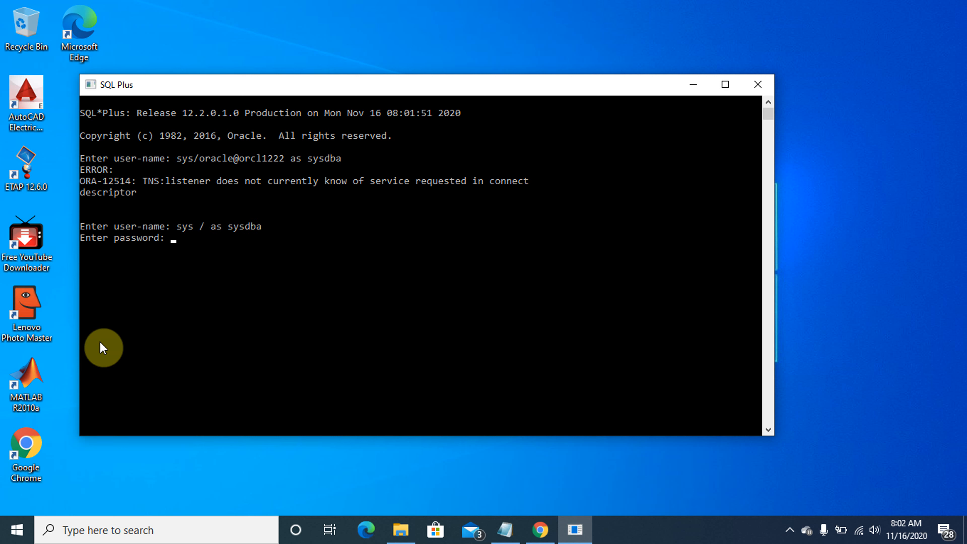
key(Return)
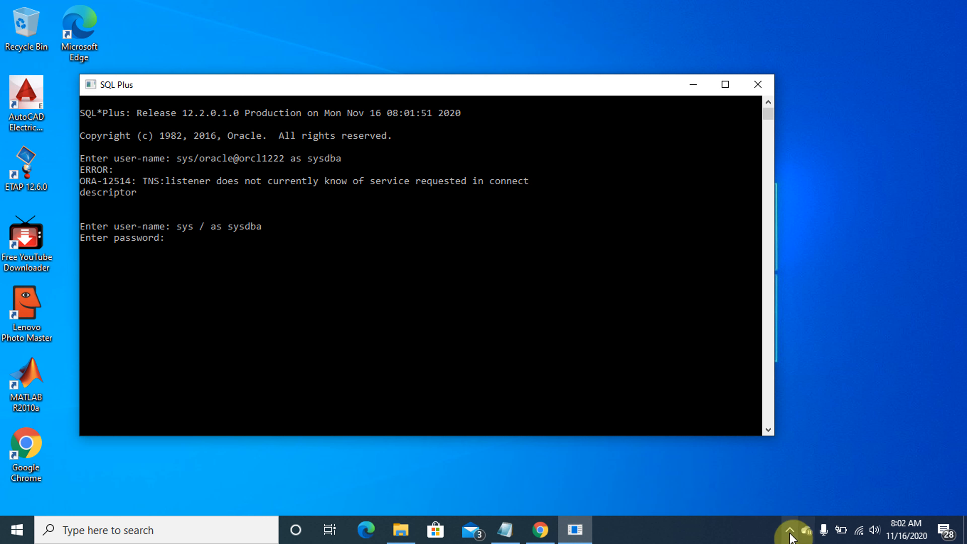
text(s)
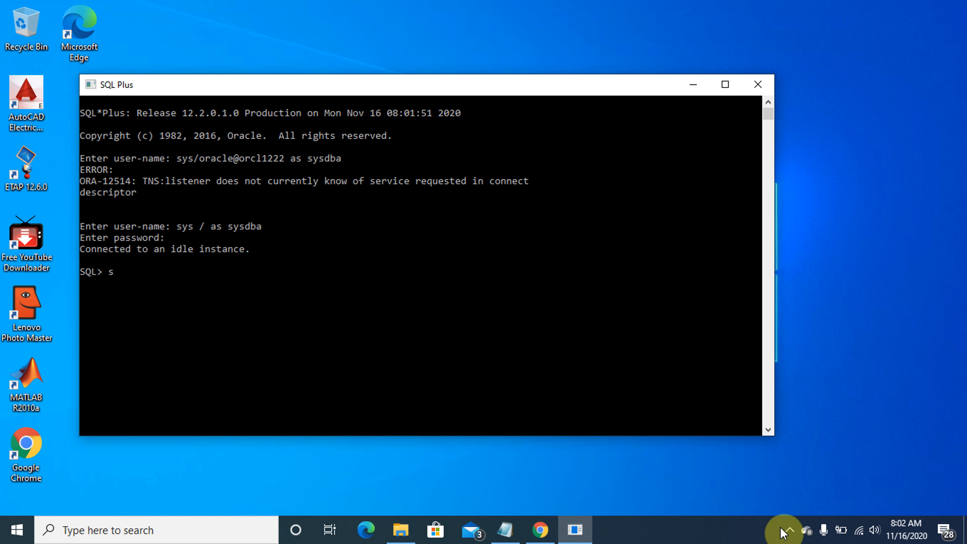
text(tartup)
key(Return)
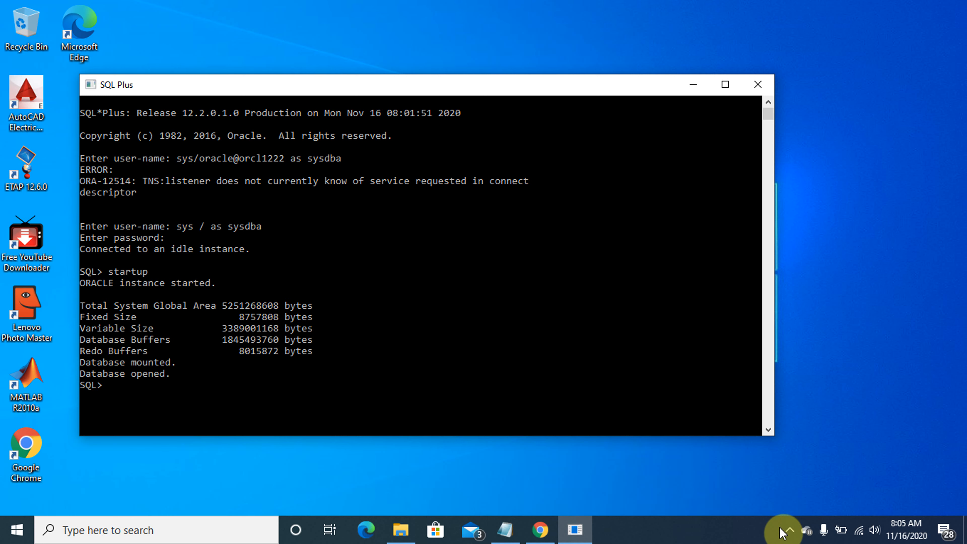
text(show parameter sga;)
key(Return)
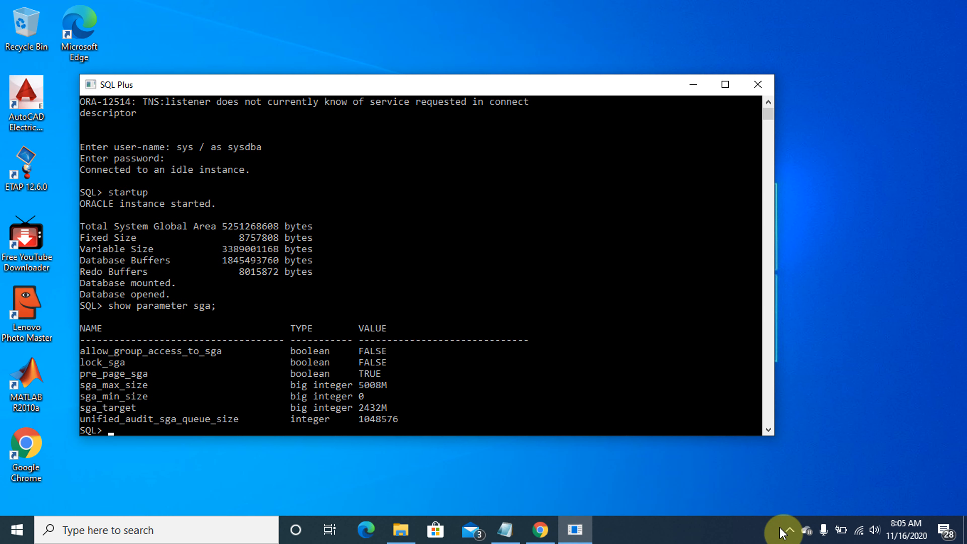
key(Return)
key(Return)
key(Return)
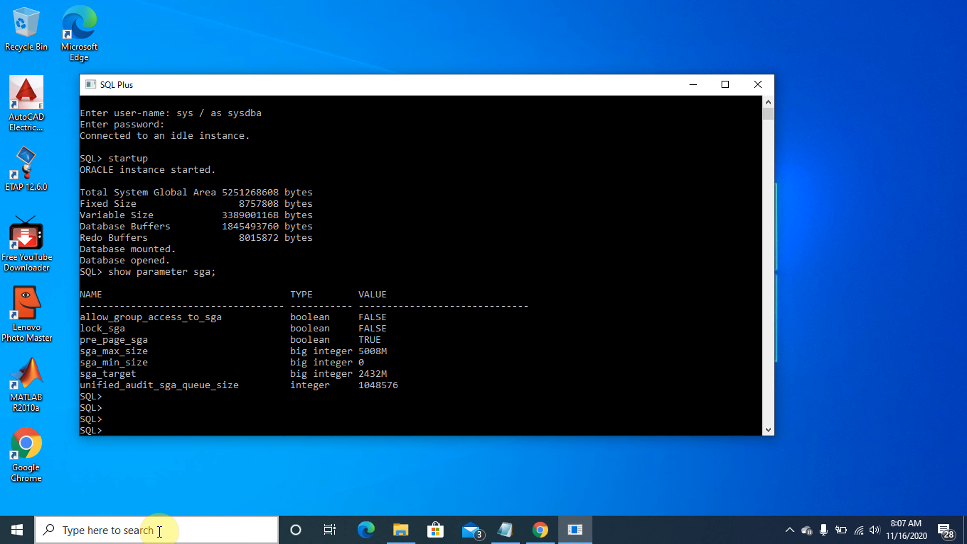
Open Command Prompt and change to the C:\12c_20.2\apex folder
click(159, 531)
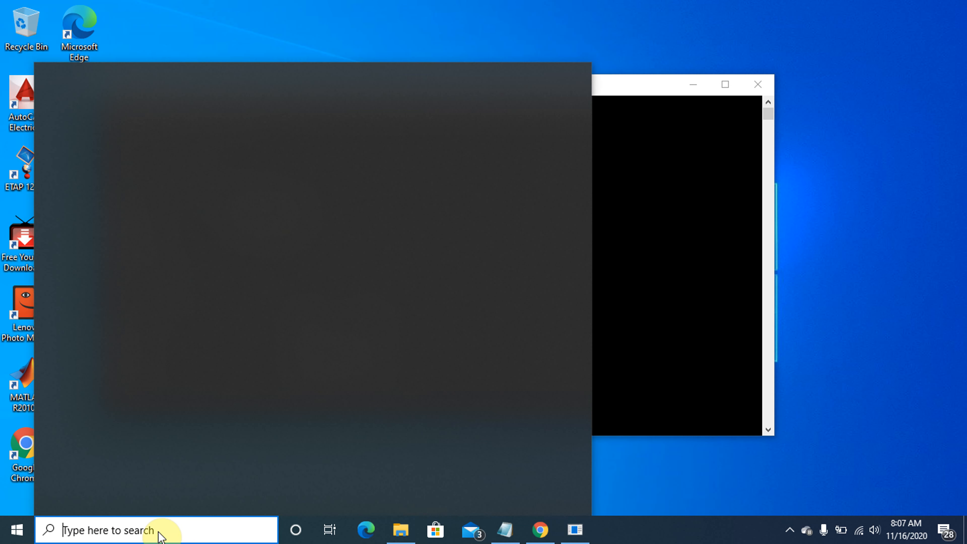
text(cmd)
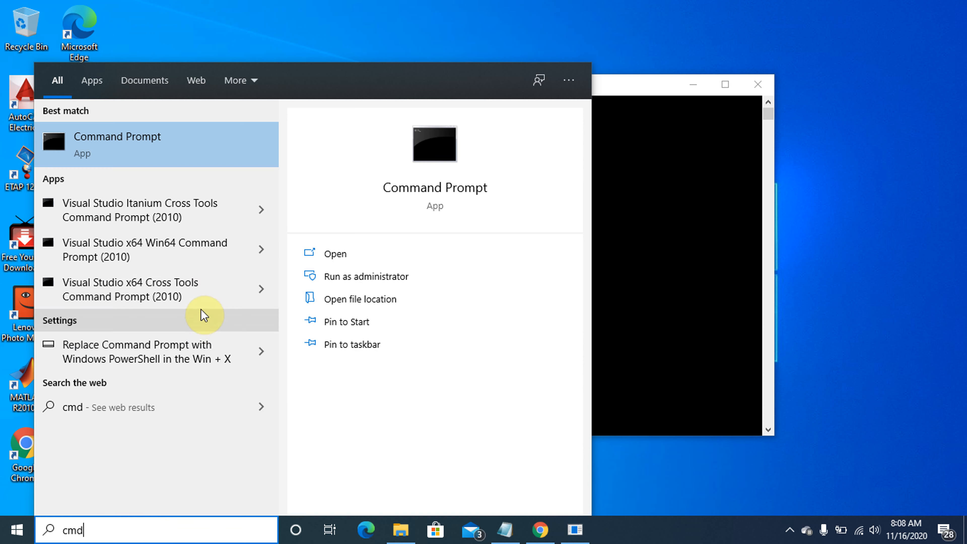
click(176, 153)
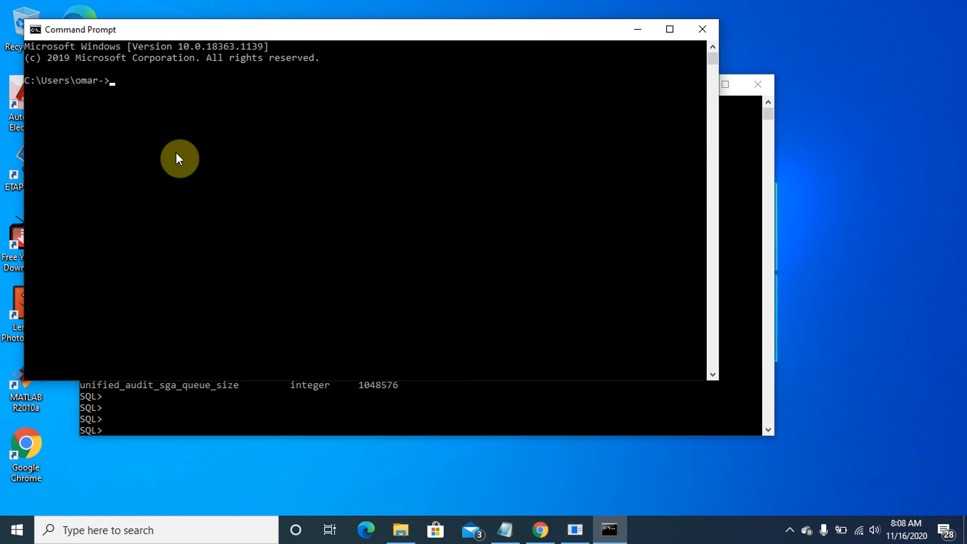
text(cd..)
key(Return)
text(cd..)
key(Return)
text(cd 12.2_20.1)
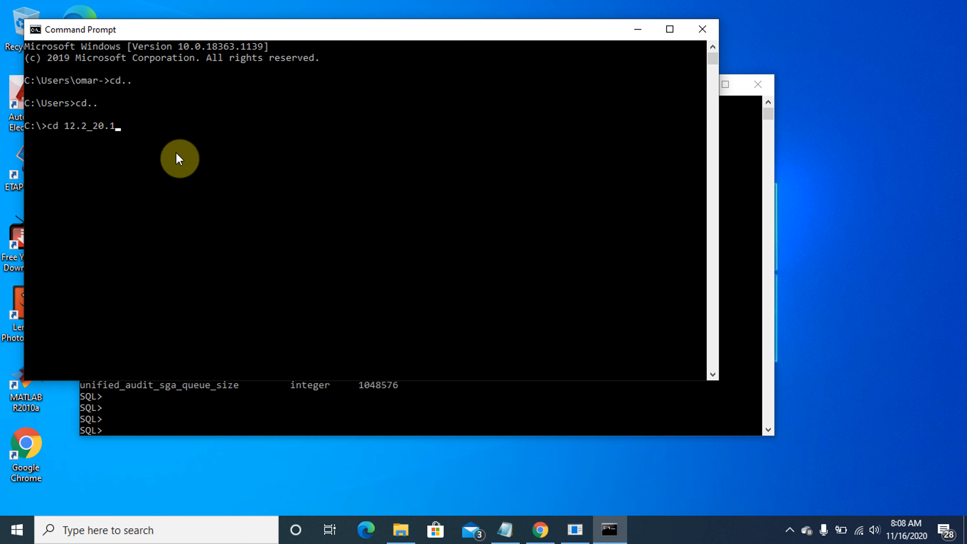
key(Tab)
key(Return)
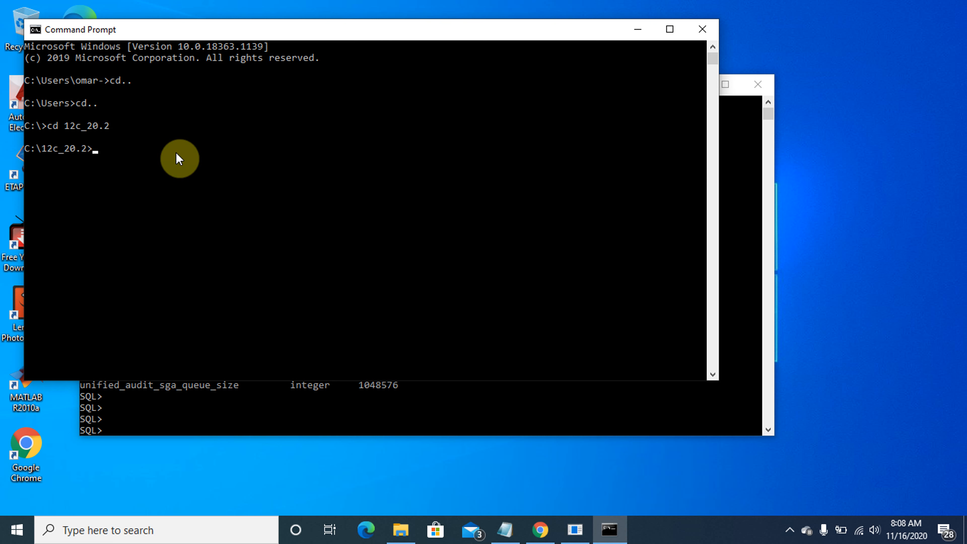
text(cd apex)
key(Return)
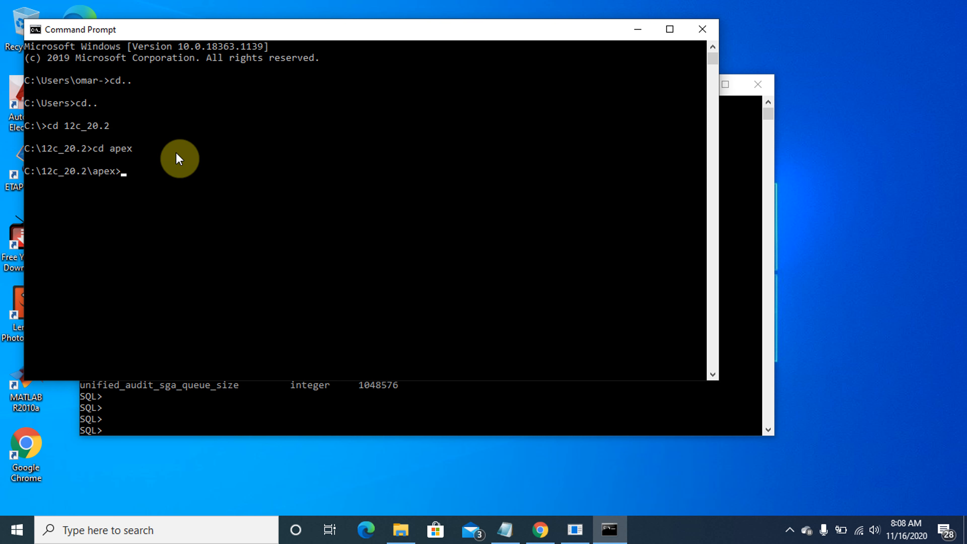
text(sqlplus /nolog)
key(Return)
text(co)
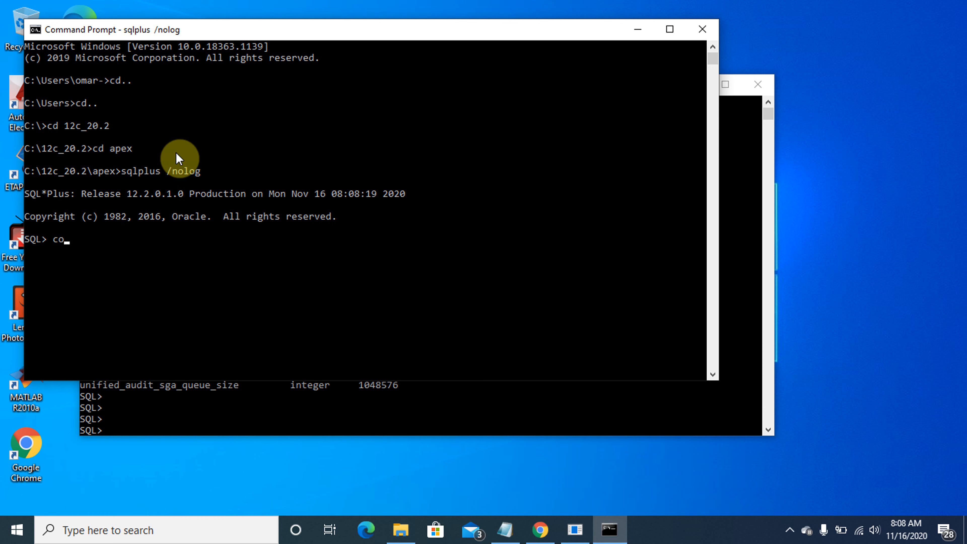
text(nn sys/oracle@orcl122)
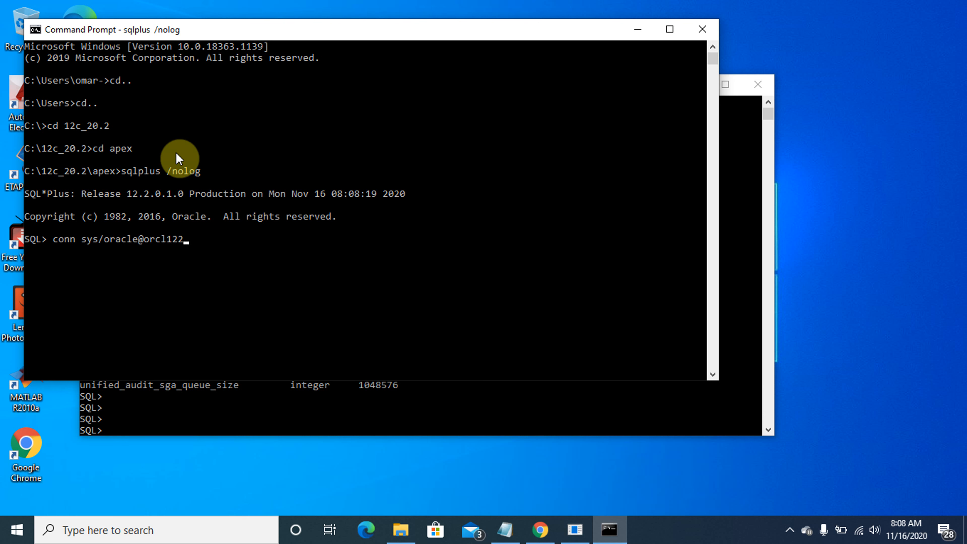
text(2 as sysdba)
key(Return)
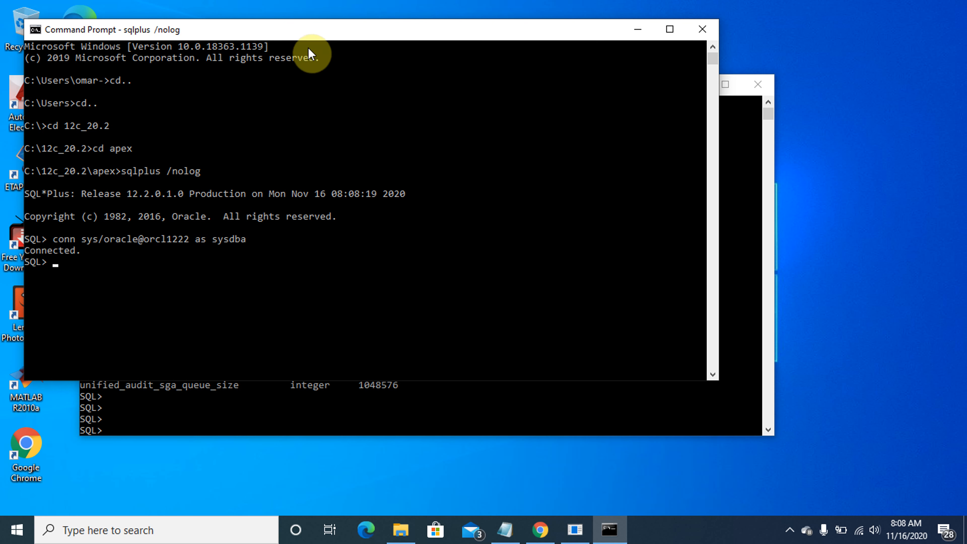
right_click(313, 33)
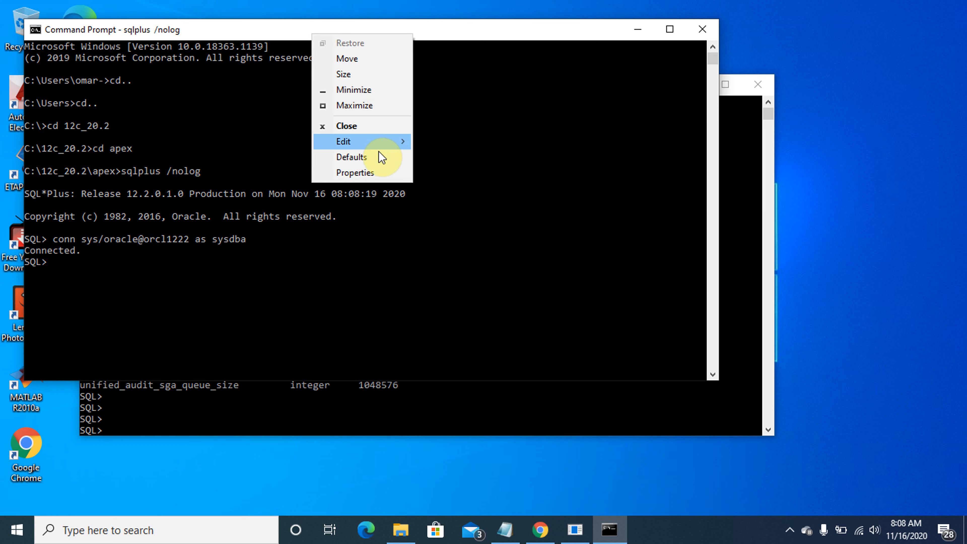
mouse_move(380, 146)
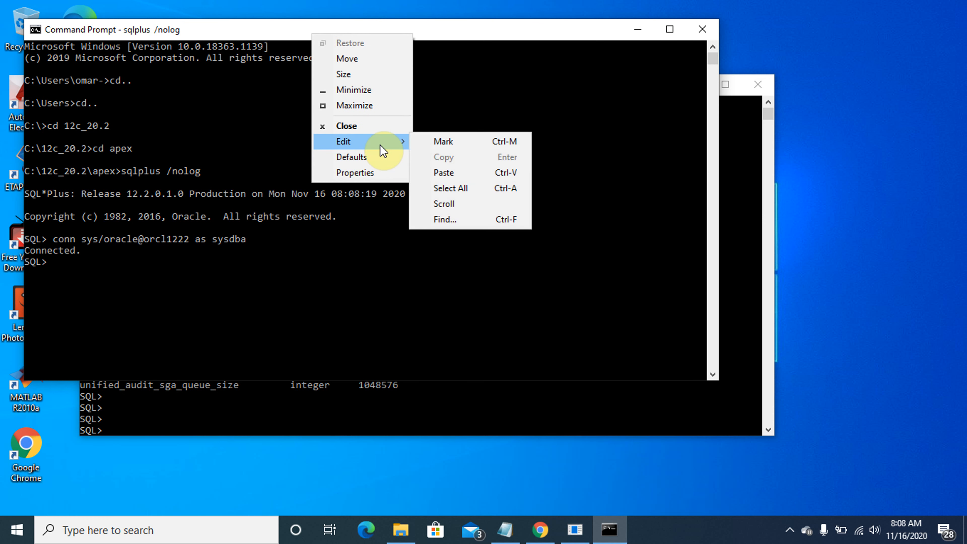
click(433, 175)
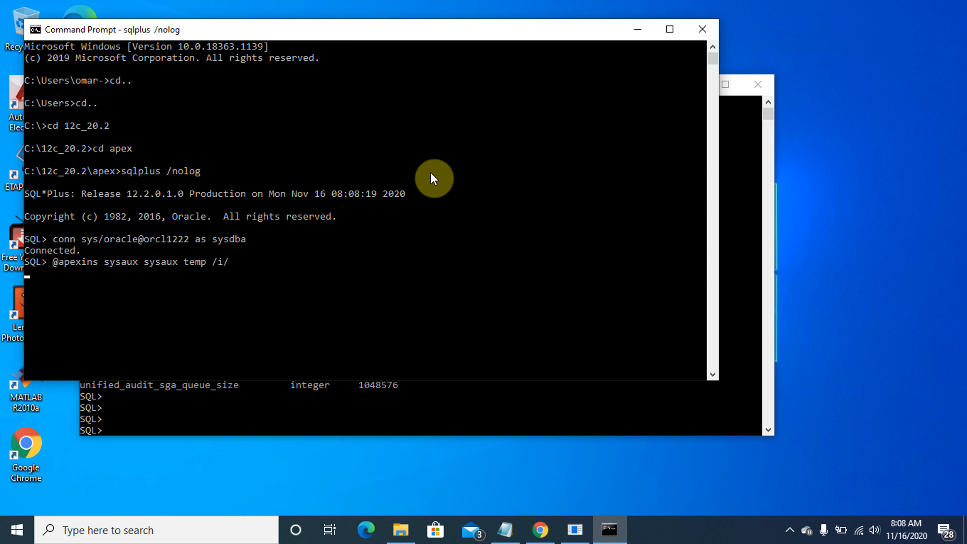
click(738, 262)
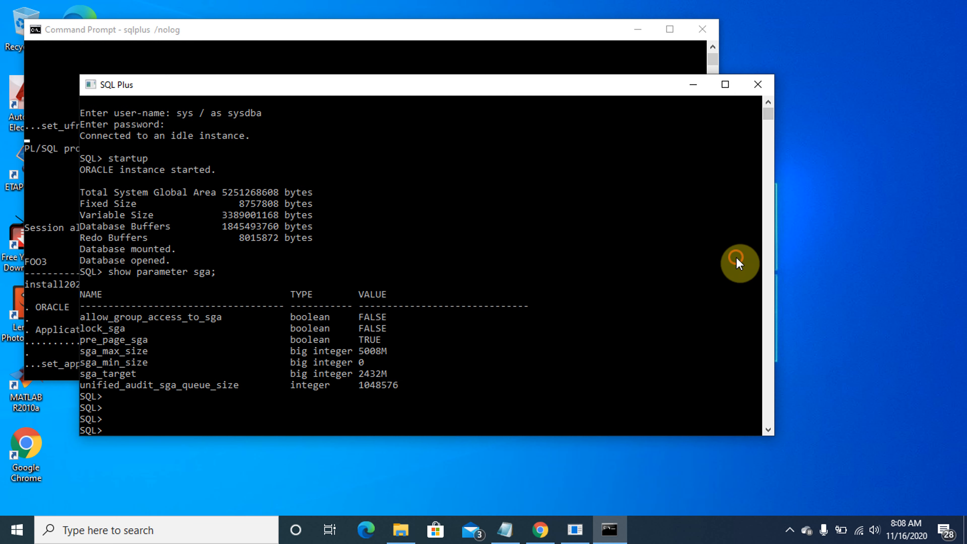
click(692, 84)
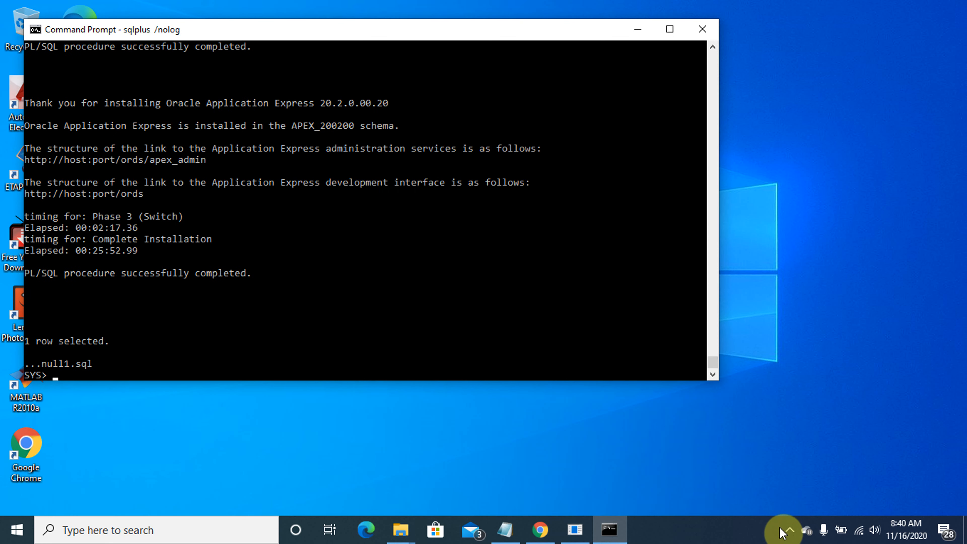
key(Return)
key(Return)
key(Return)
text(@)
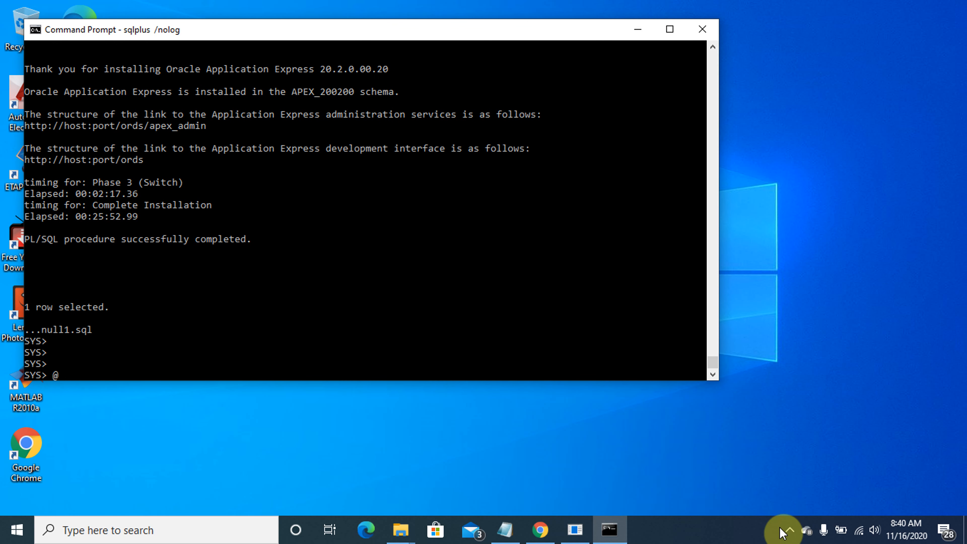
text(apxchpwd.sql)
key(Return)
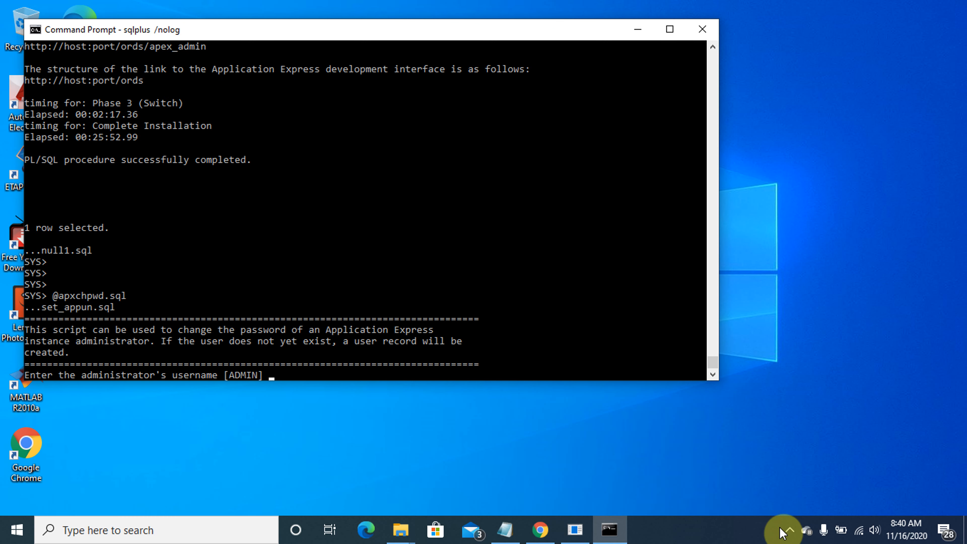
key(Return)
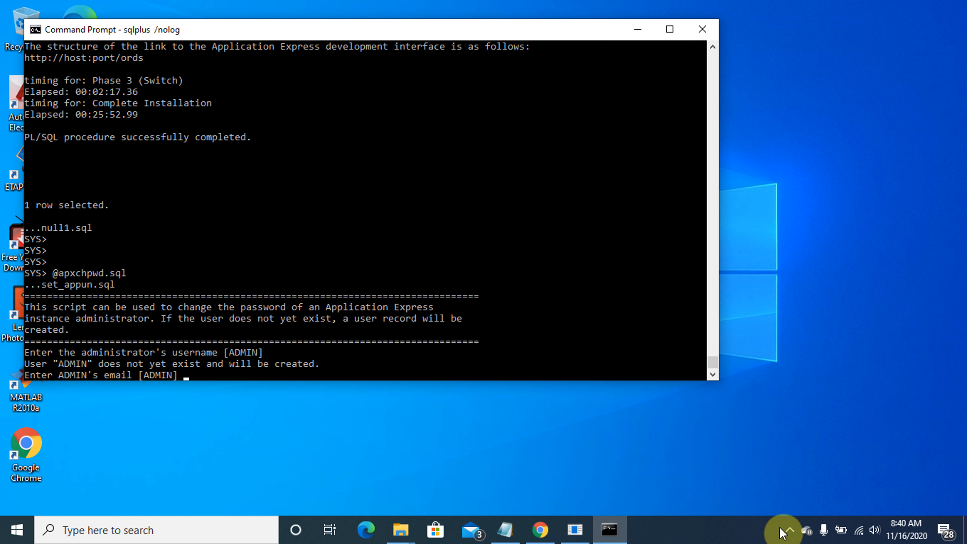
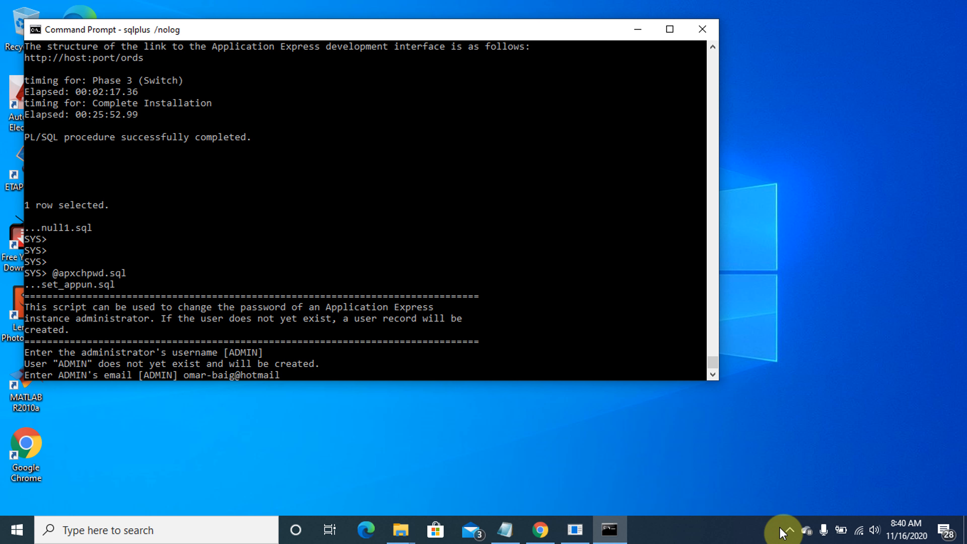
key(Return)
key(Caps_Lock)
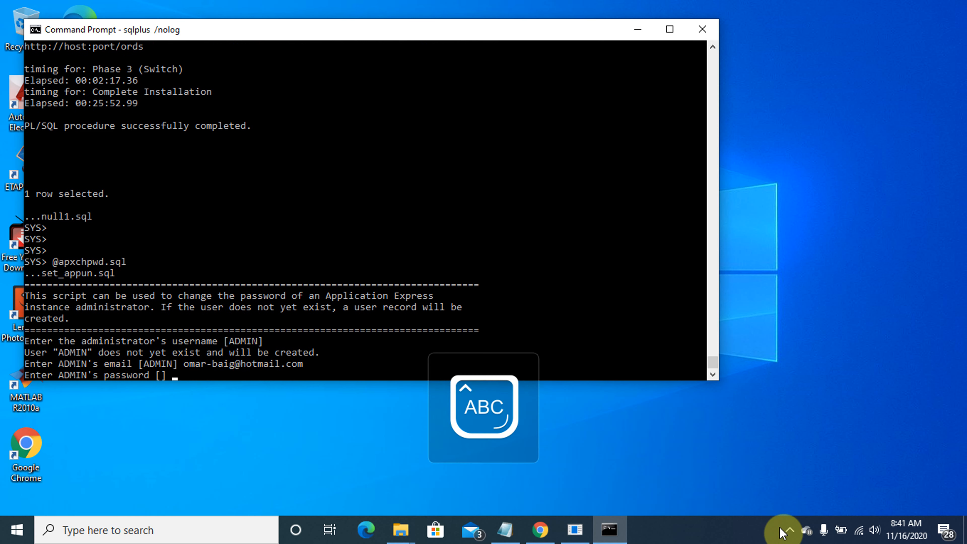
key(Caps_Lock)
key(Return)
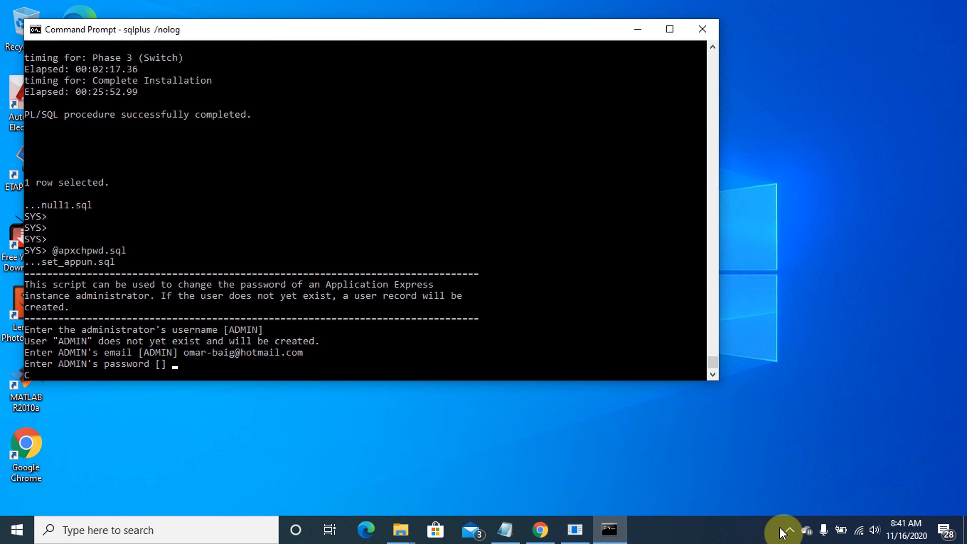
text(@apex_res)
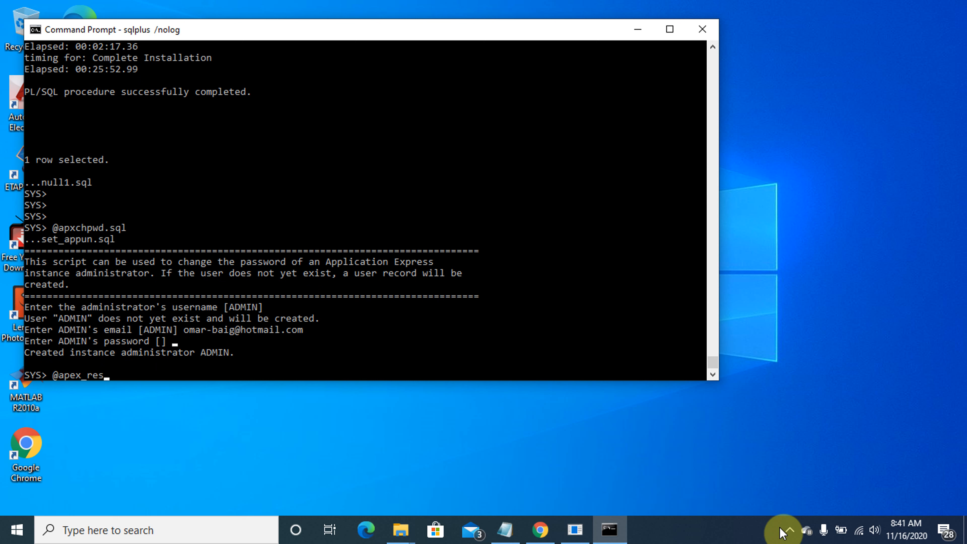
text(t_config.sql)
key(Return)
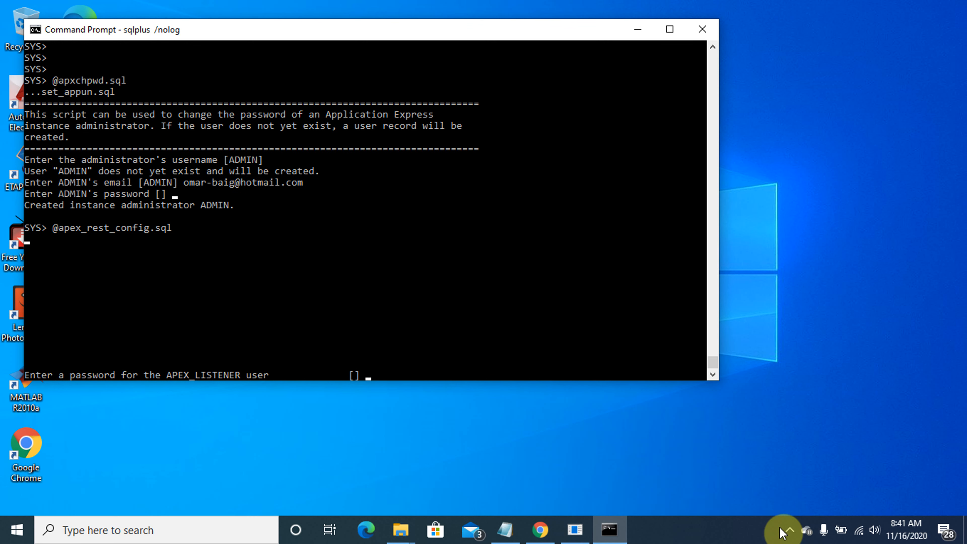
key(Return)
key(Return)
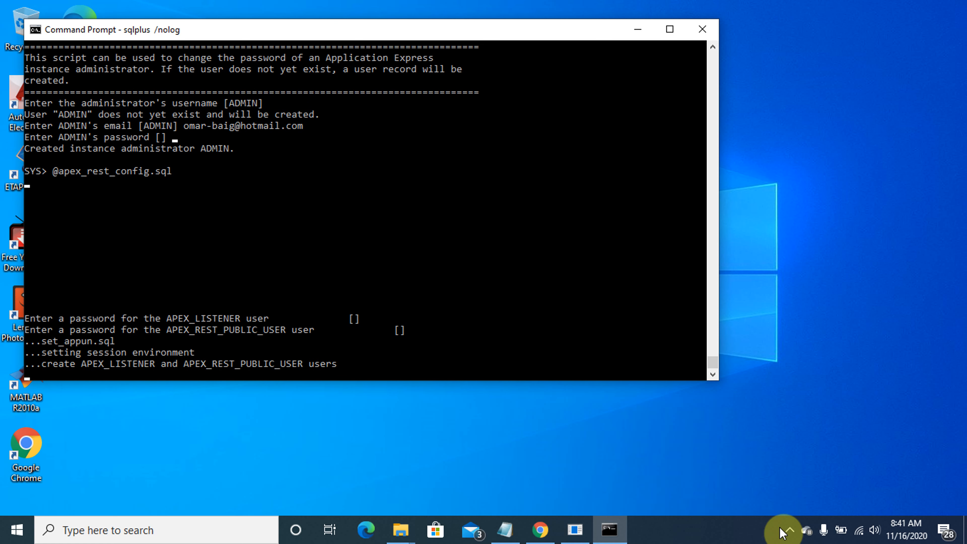
key(Return)
key(Return)
key(Return)
key(Return)
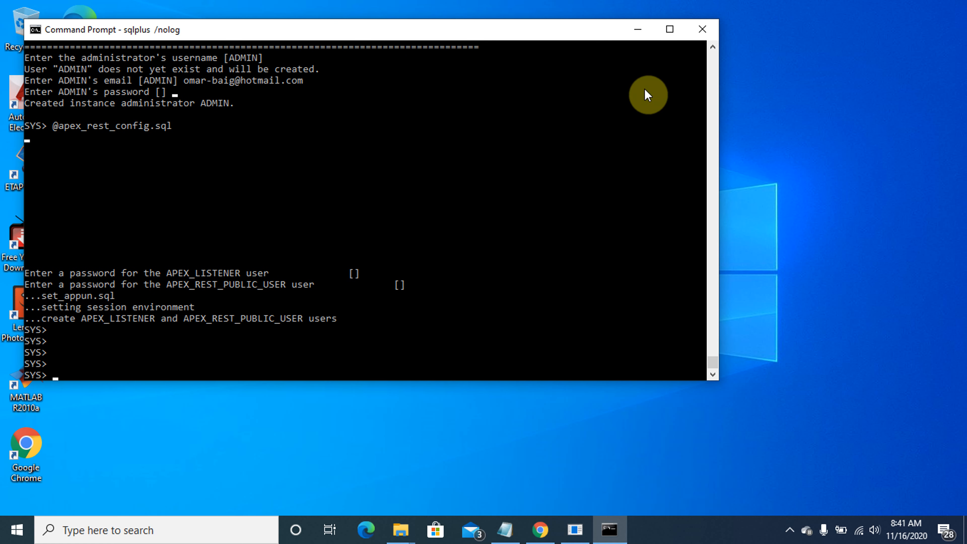
In the SQL Plus session, check the connected user with show user
click(581, 534)
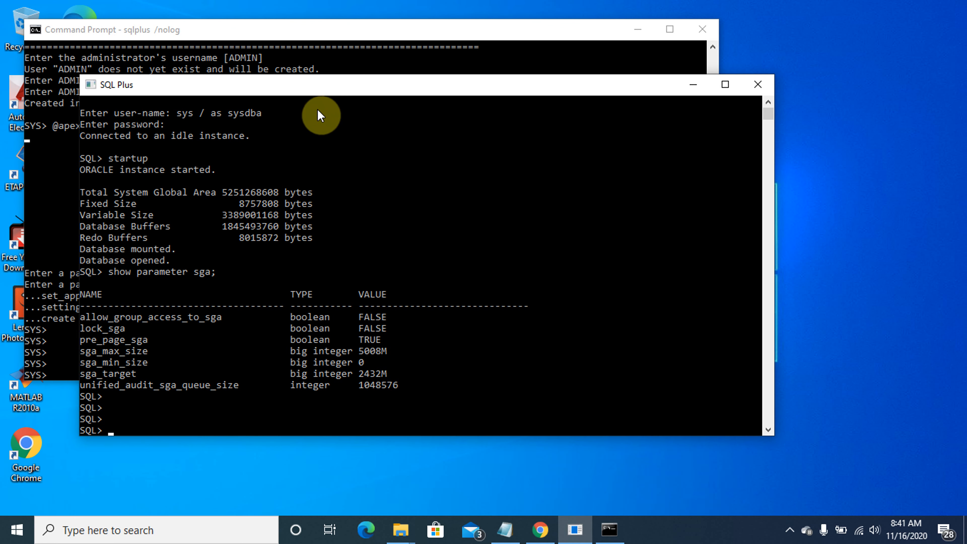
text(show user)
key(Return)
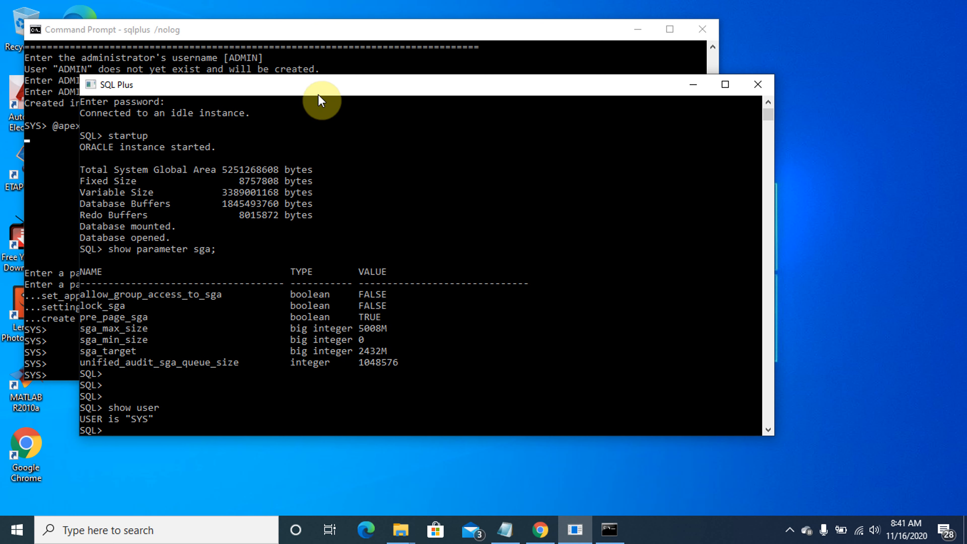
right_click(319, 90)
mouse_move(383, 196)
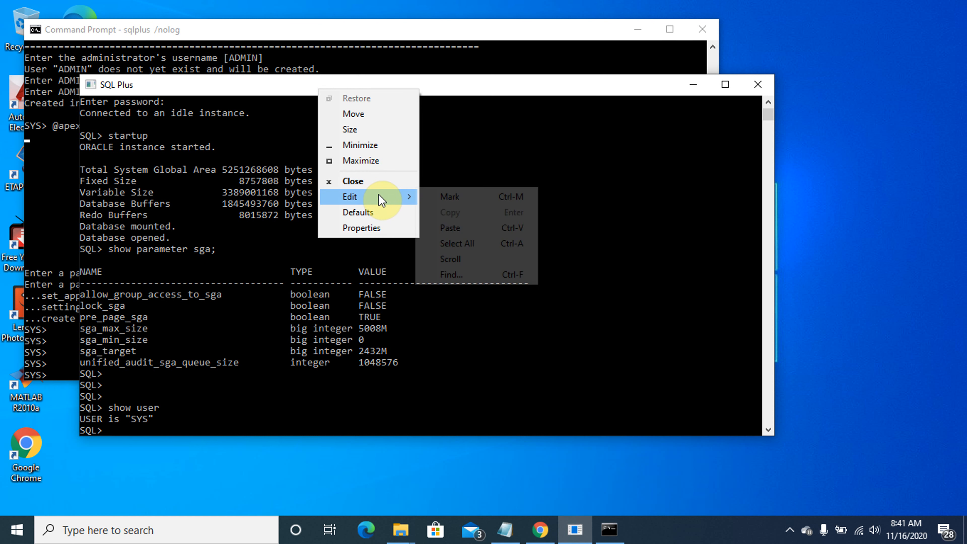
click(465, 227)
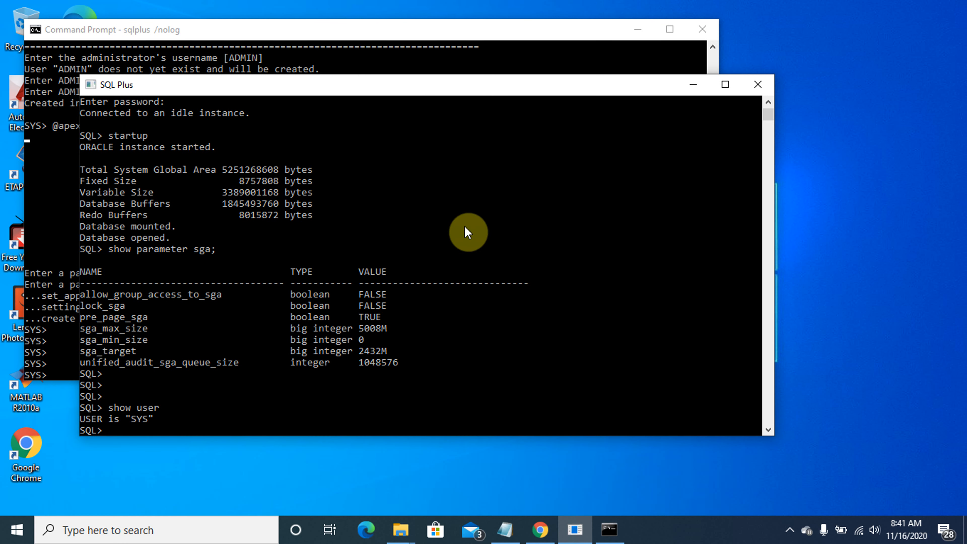
Run ALTER USER APEX_PUBLIC_USER IDENTIFIED BY a new password ACCOUNT UNLOCK
key(Caps_Lock)
text(ALT)
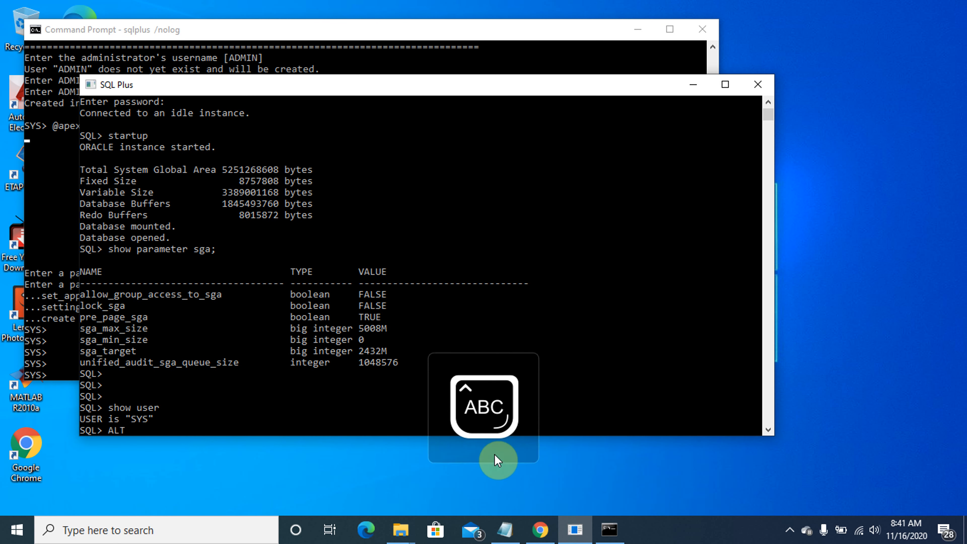
text(ER USER APEX )
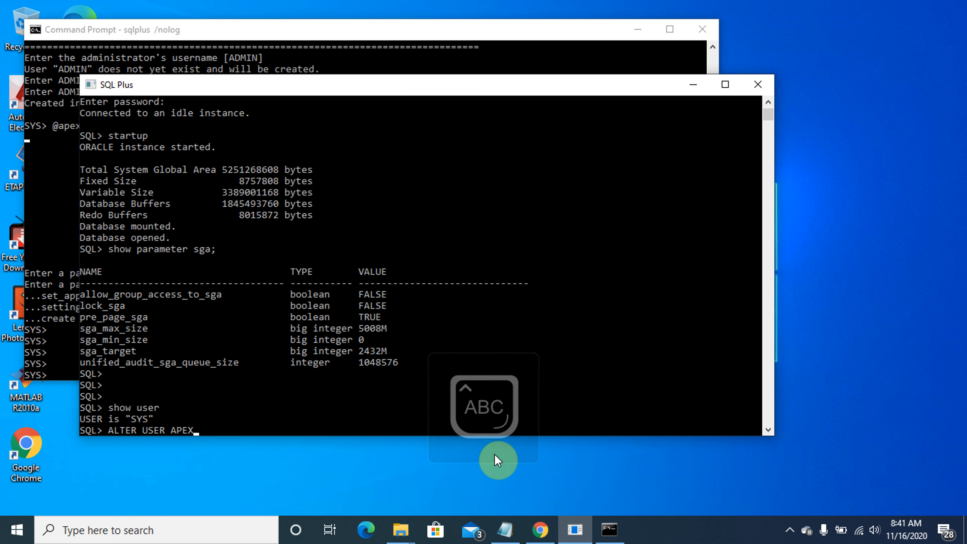
text(_PUBLI)
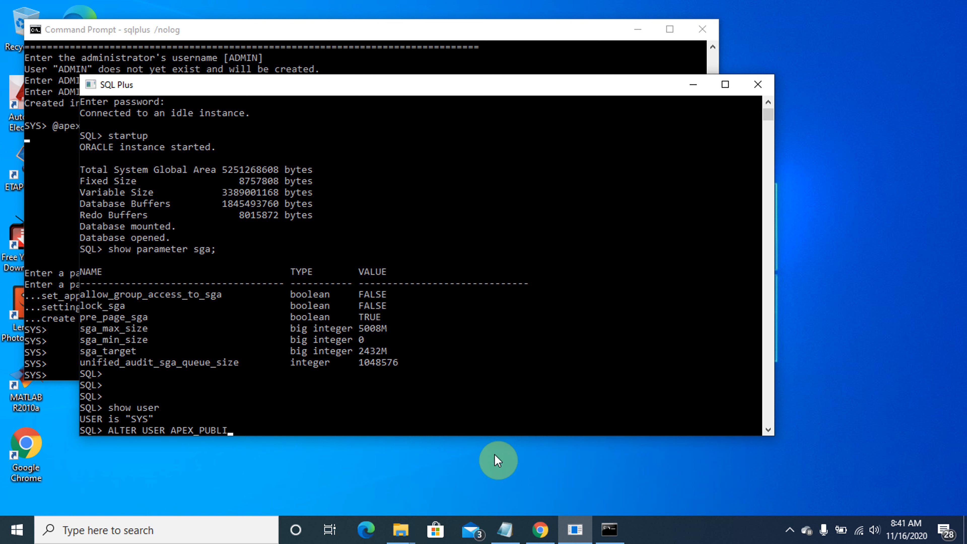
text(C_USER IDENTFIED BY)
key(Caps_Lock)
text(o)
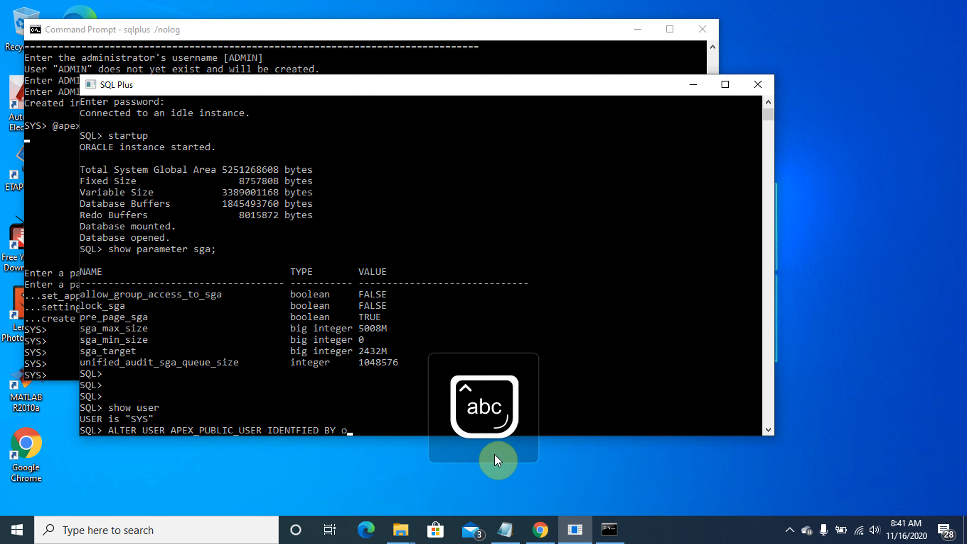
text(rale)
key(BackSpace)
key(BackSpace)
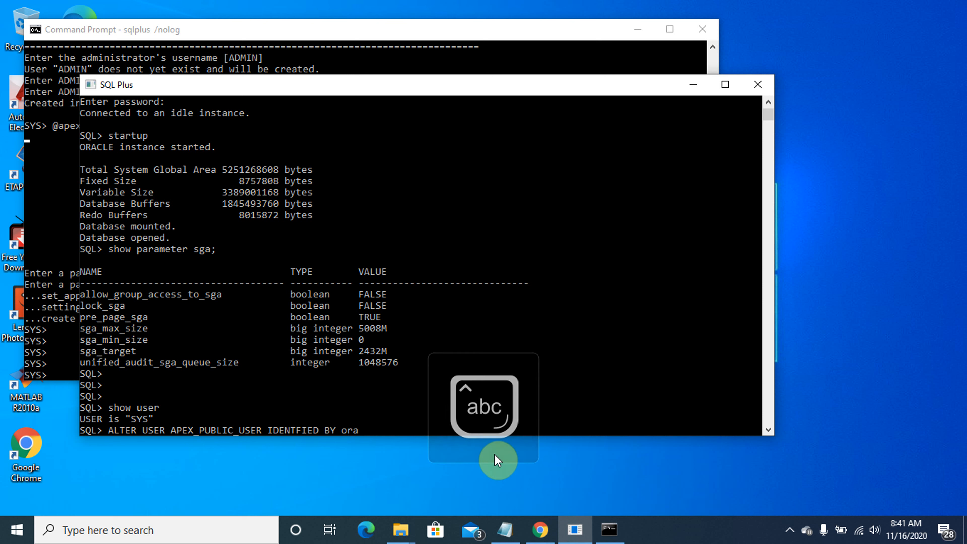
text(cle)
key(Caps_Lock)
text(ACCOUN)
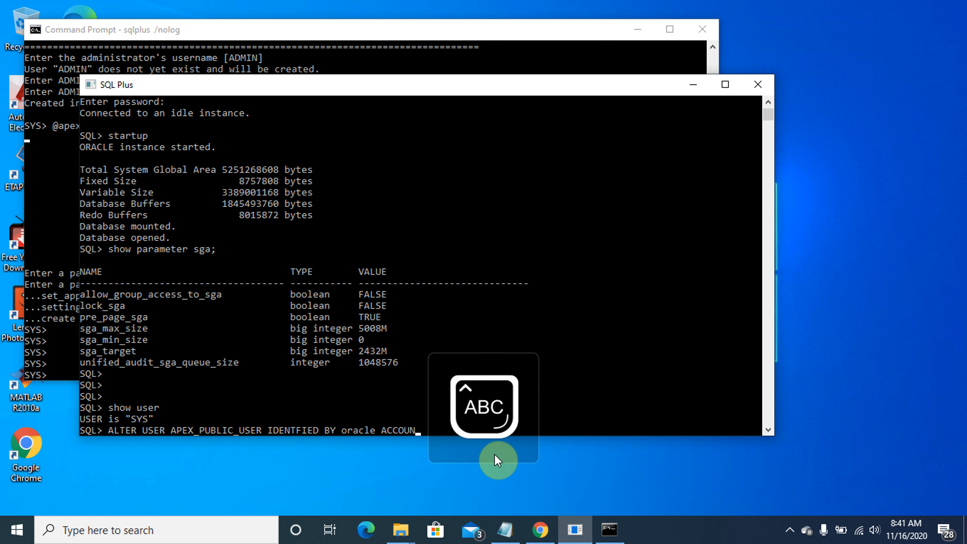
text(T UNLCOK)
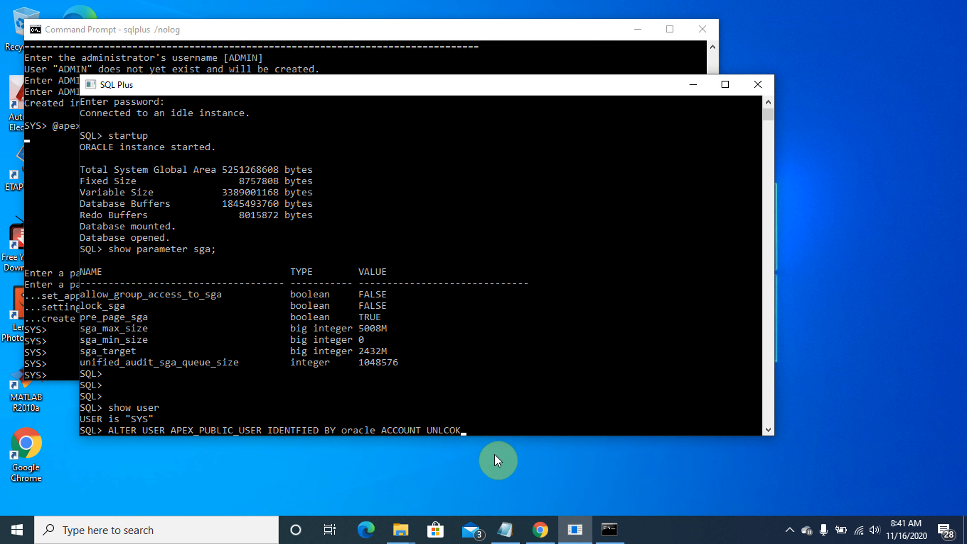
key(Left)
key(Left)
key(Left)
key(Delete)
key(Right)
text(CK;)
key(Return)
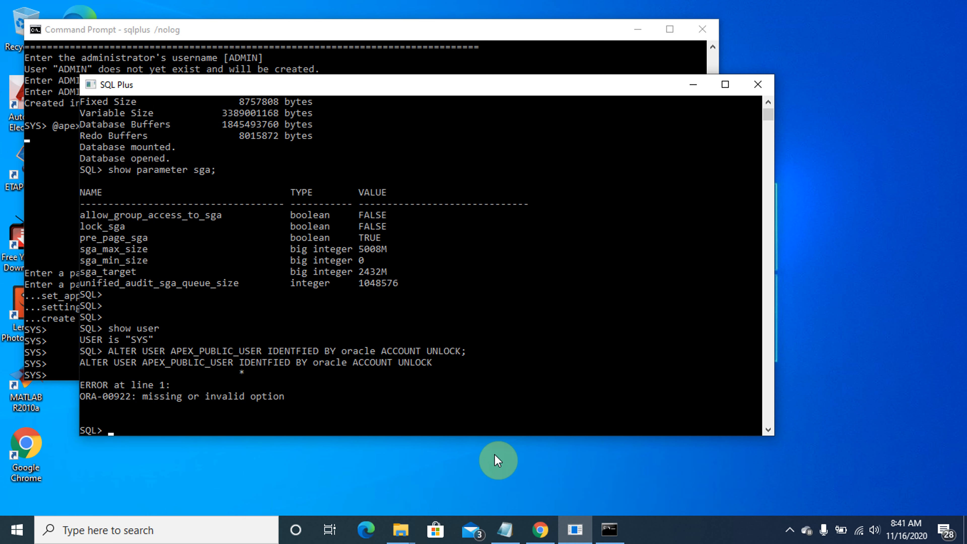
Fix the IDENTIFIED typo in the recalled ALTER USER statement and re-run it
key(Up)
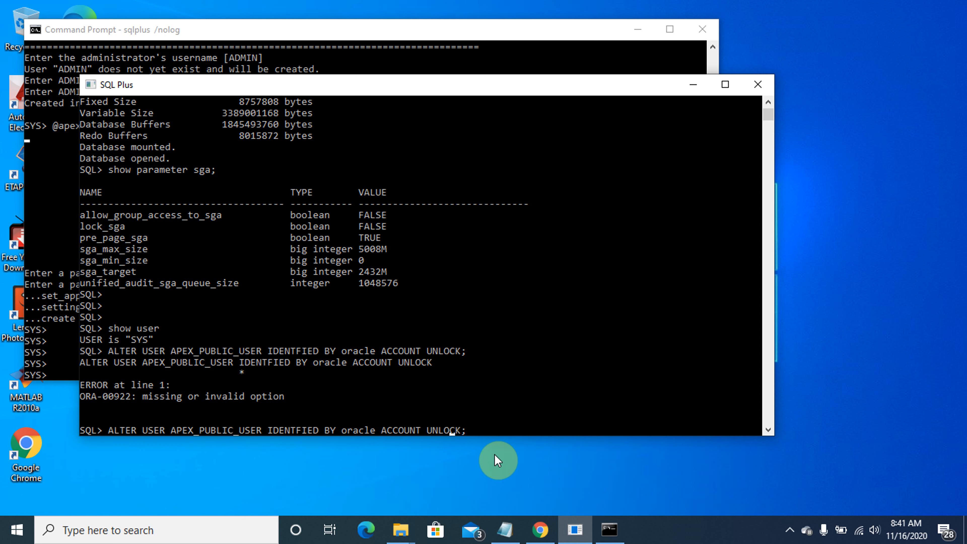
key(Left)
key(Left)
key(Left)
key(Left)
key(Left)
key(Left)
key(Left)
key(Left)
key(Left)
key(Left)
key(Left)
key(Left)
key(Left)
key(Left)
key(Left)
key(Left)
key(Left)
key(Left)
key(Left)
key(Left)
text(I)
key(Return)
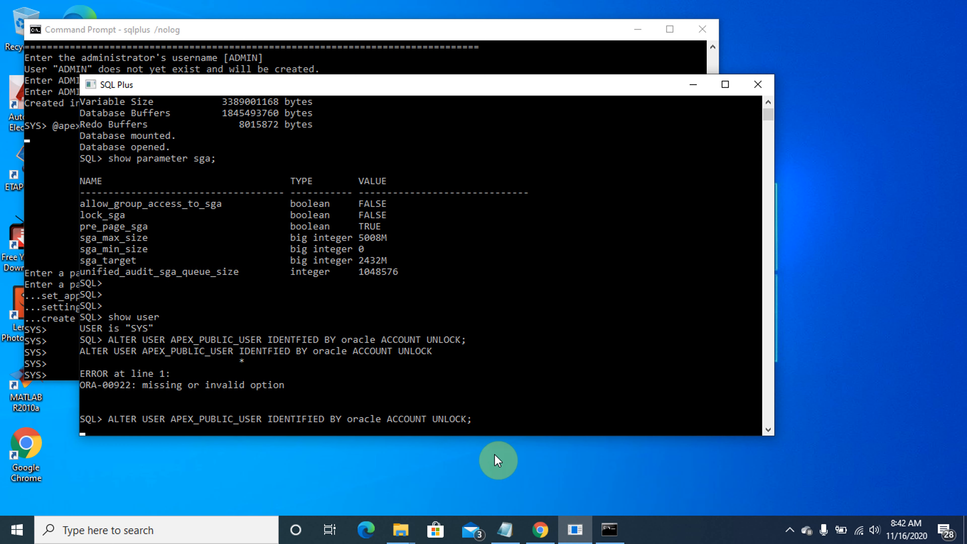
click(479, 420)
text(/)
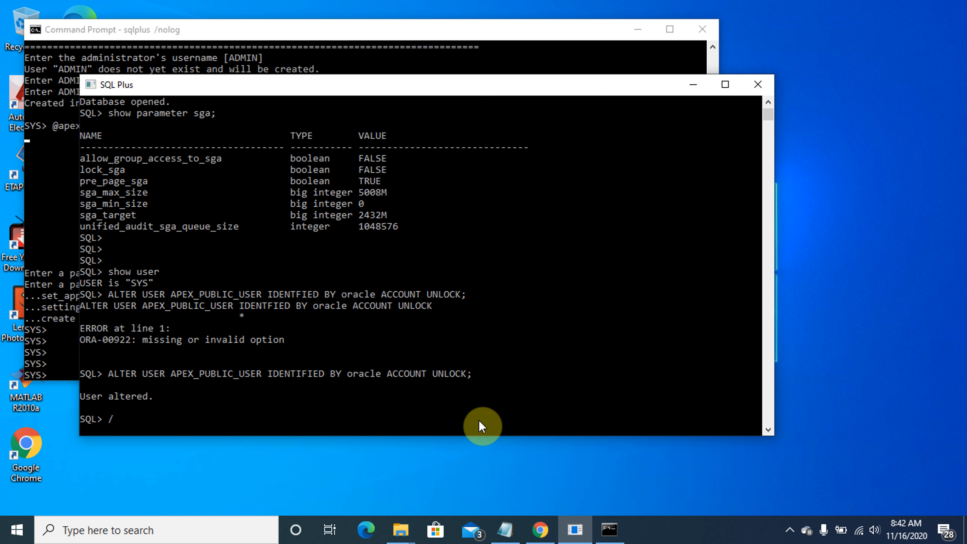
key(Return)
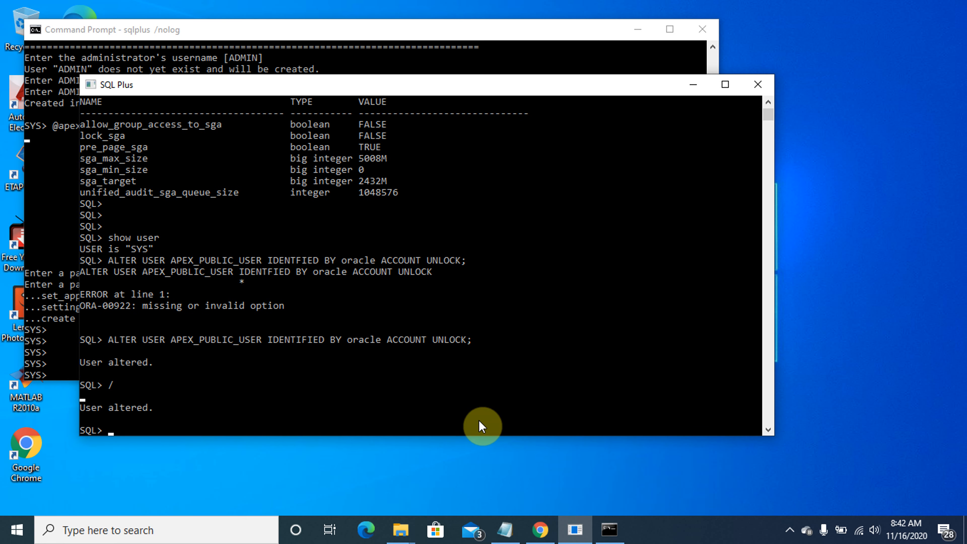
Exit SQL*Plus and close the Command Prompt window
click(305, 49)
key(Caps_Lock)
text(exit)
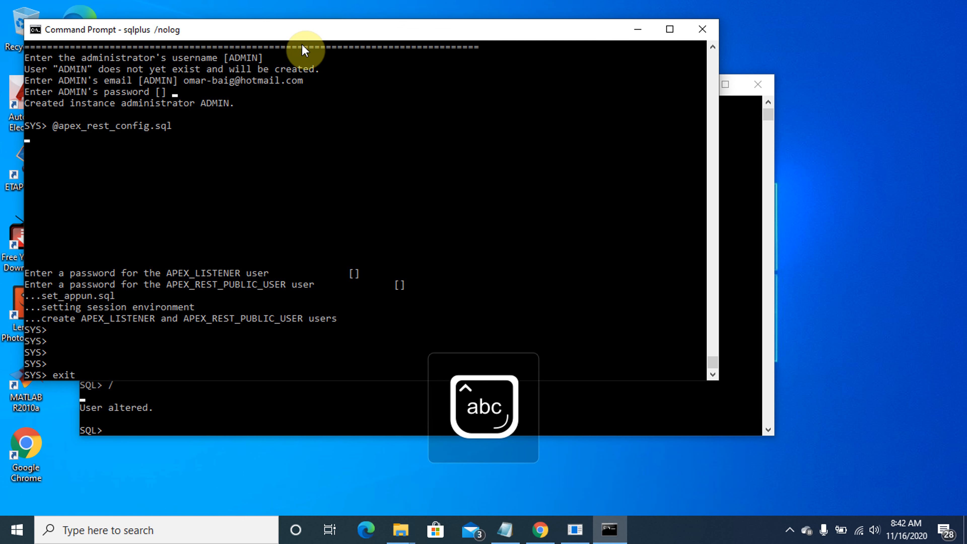
key(Return)
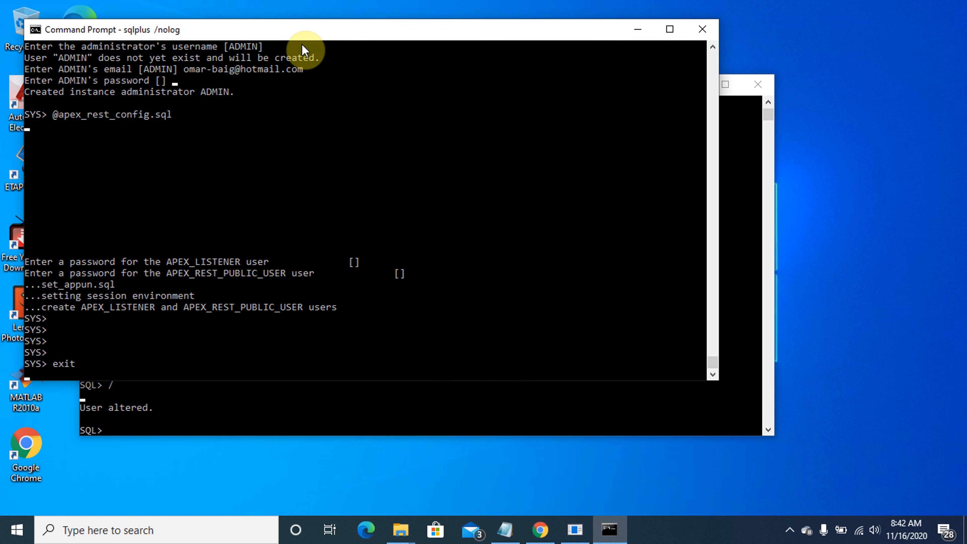
text(exi)
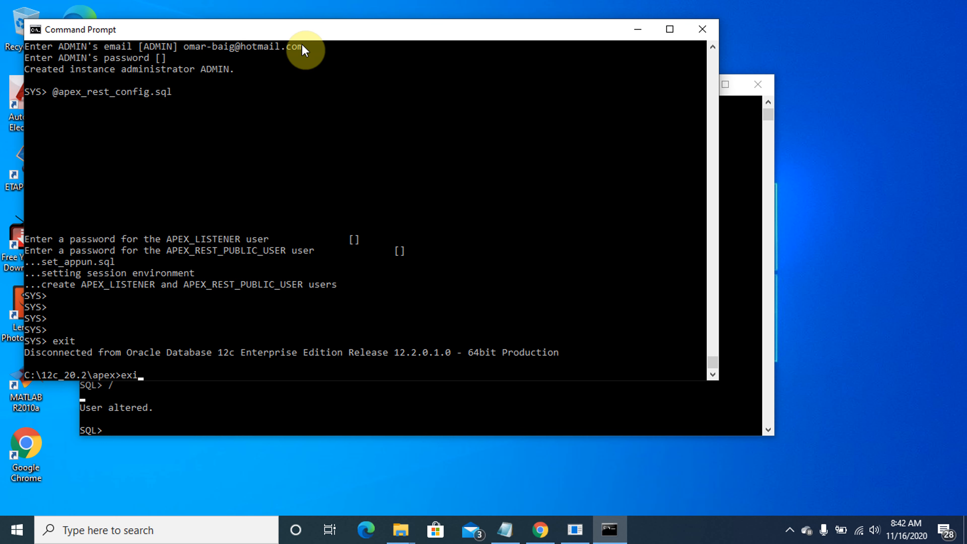
text(t)
key(Return)
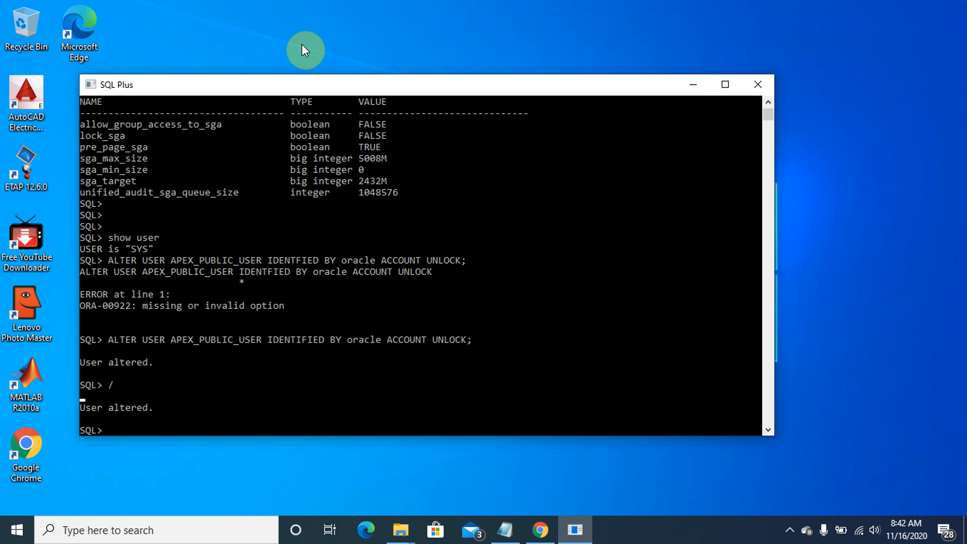
Search for cmd and launch Command Prompt as administrator
click(179, 536)
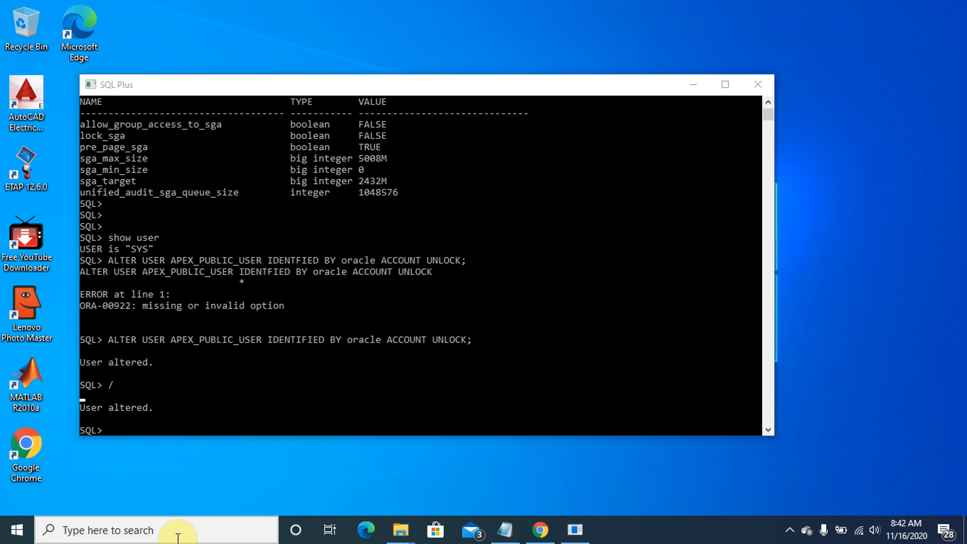
click(178, 535)
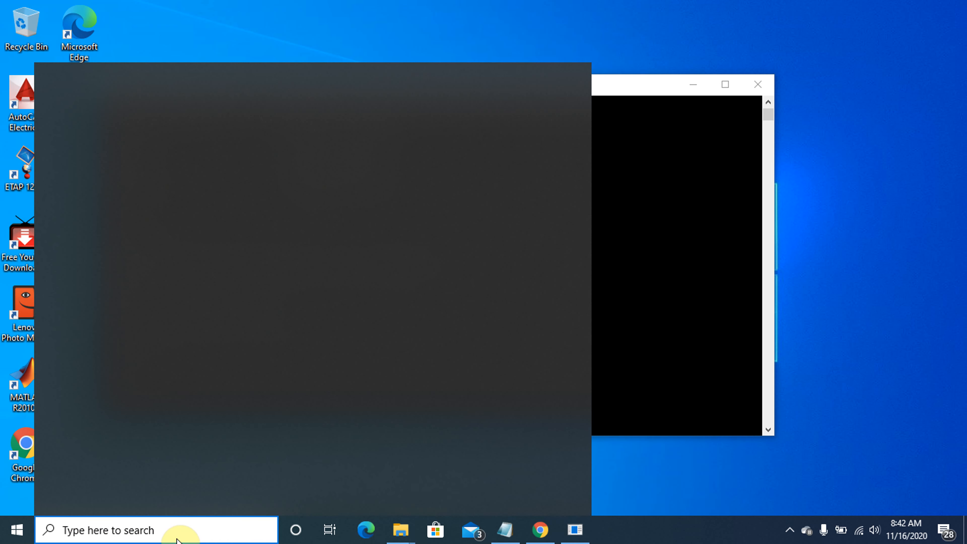
text(cmd)
right_click(141, 153)
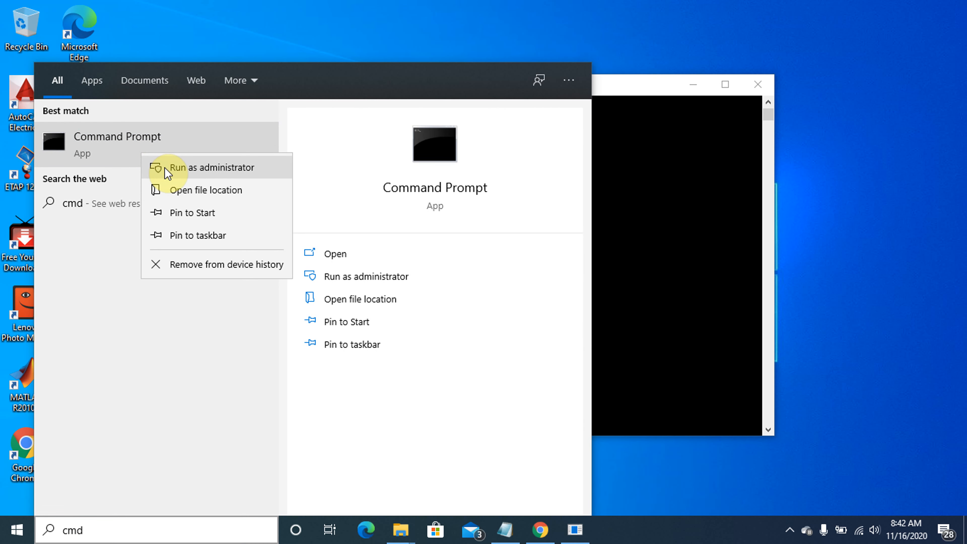
click(165, 167)
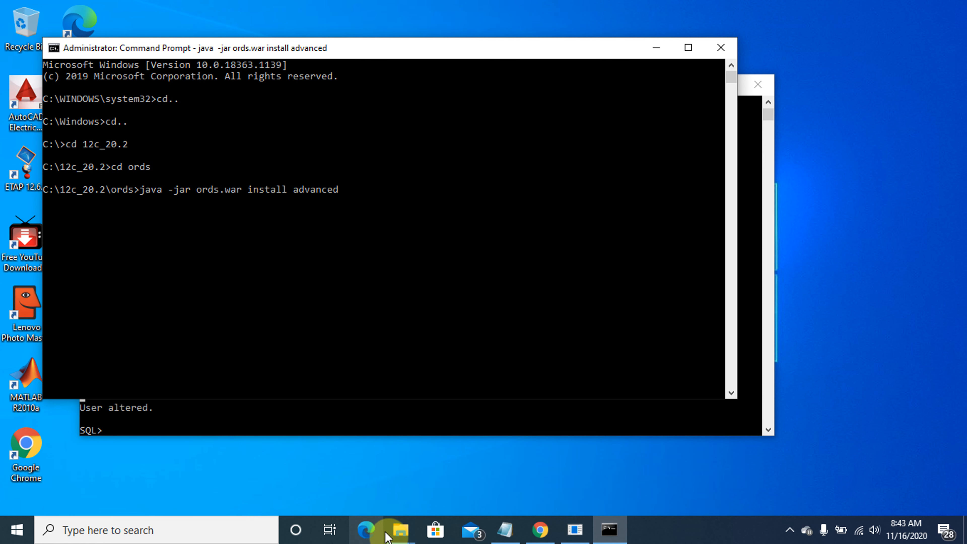
Open the ords folder in 12c_20.2 and select its path C:\12c_20.2\ords
click(400, 530)
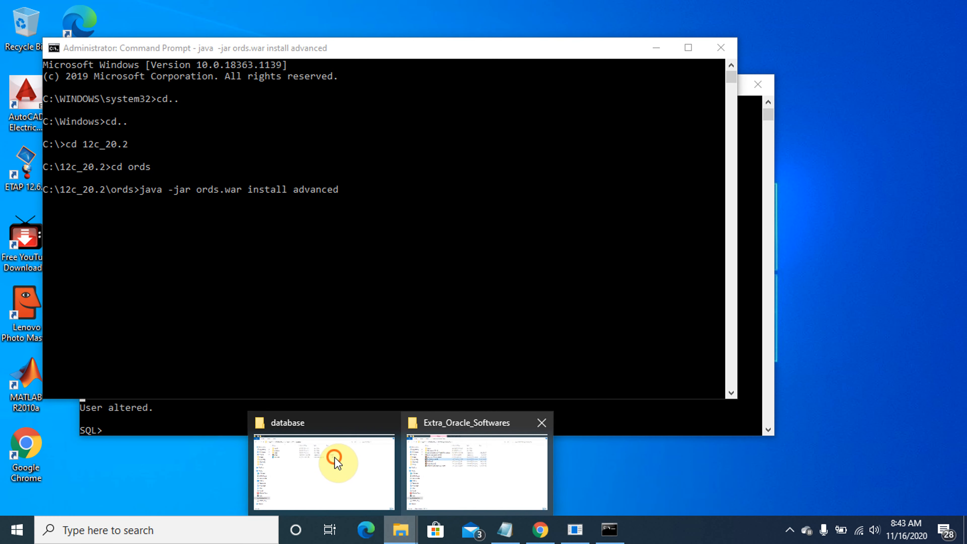
click(335, 457)
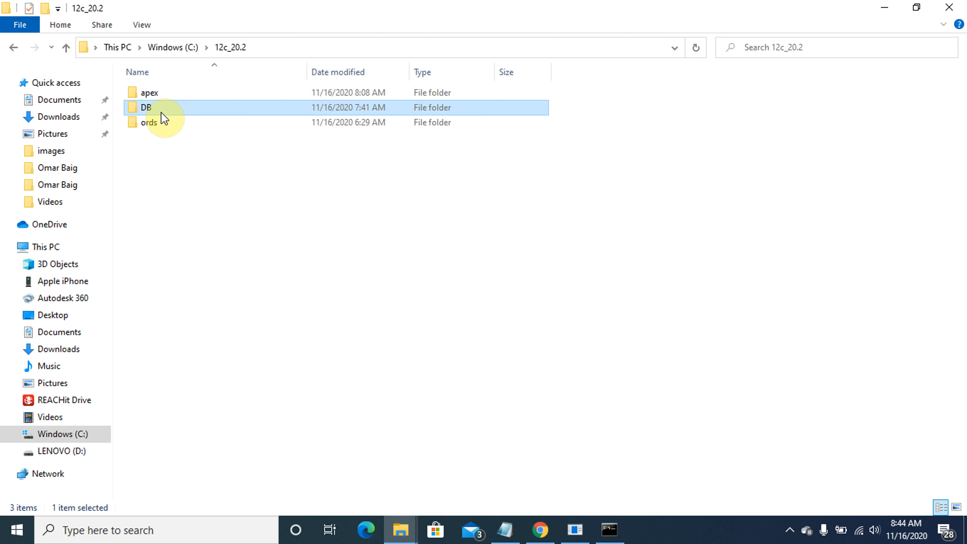
double_click(152, 122)
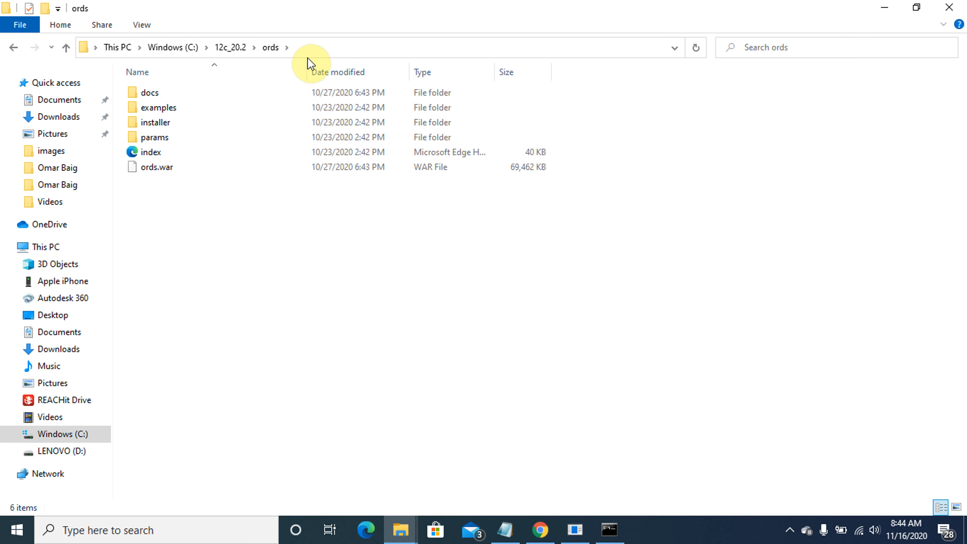
click(319, 51)
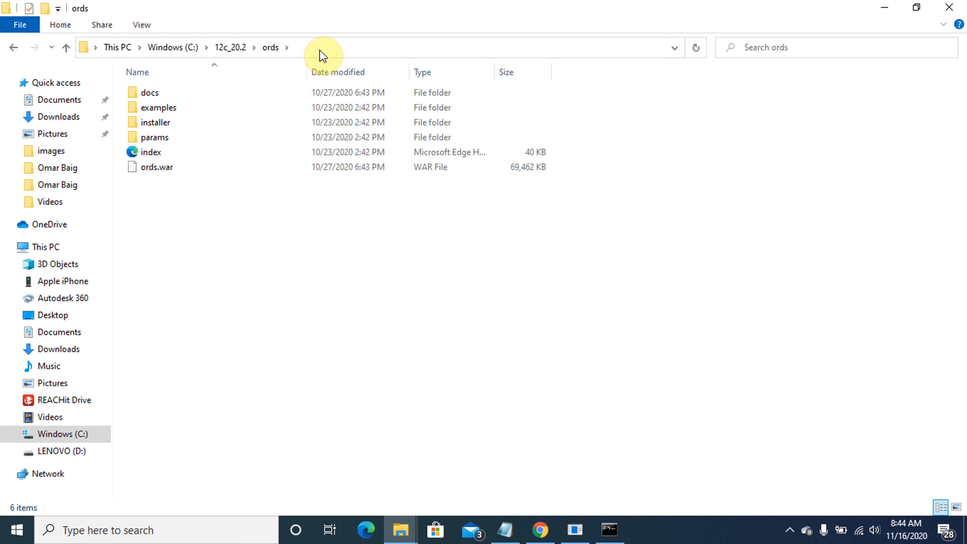
click(319, 44)
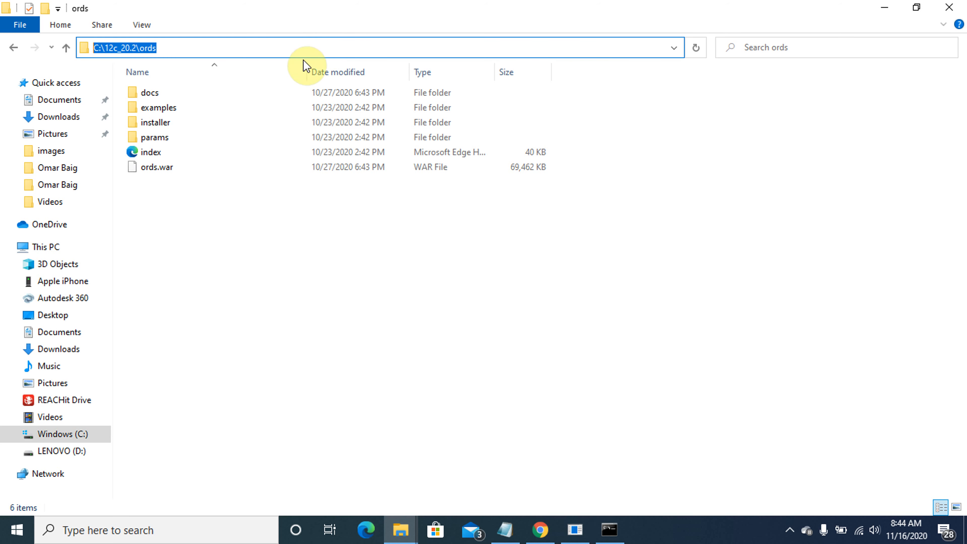
Return to the ORDS install console, minimizing the folder and SQL Plus windows
click(610, 530)
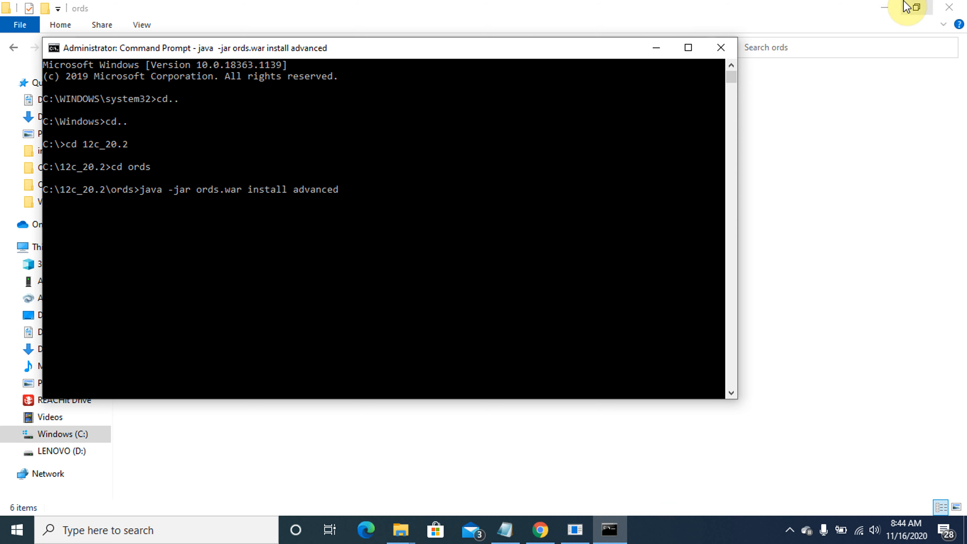
click(884, 8)
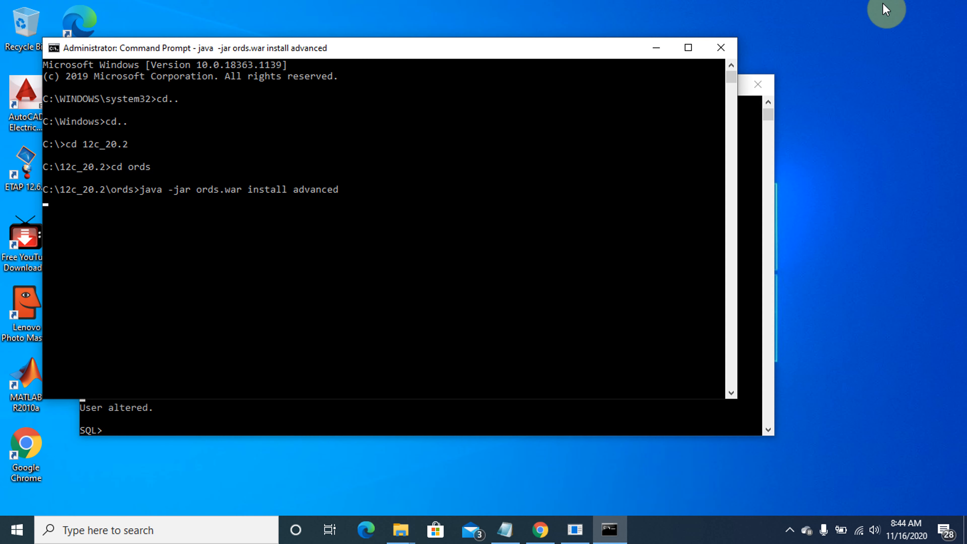
click(670, 413)
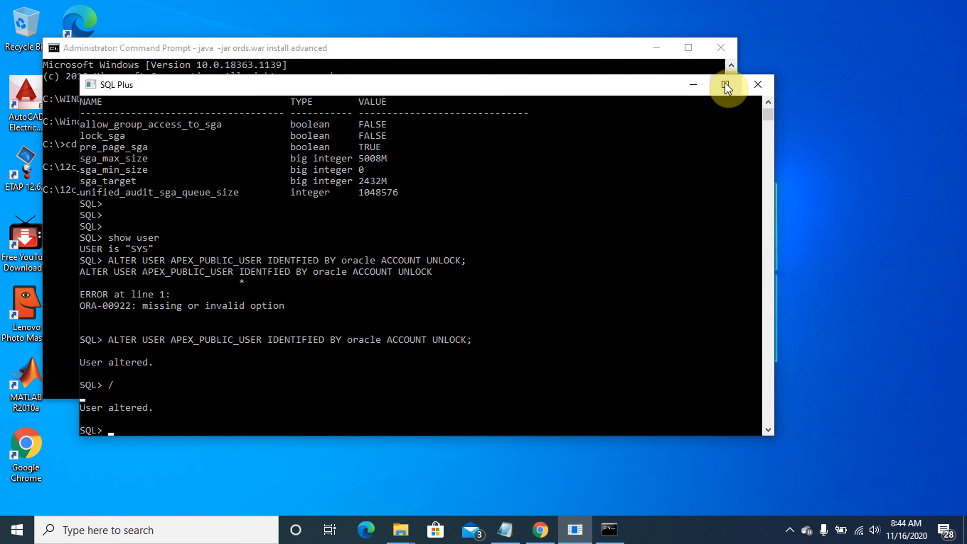
click(692, 86)
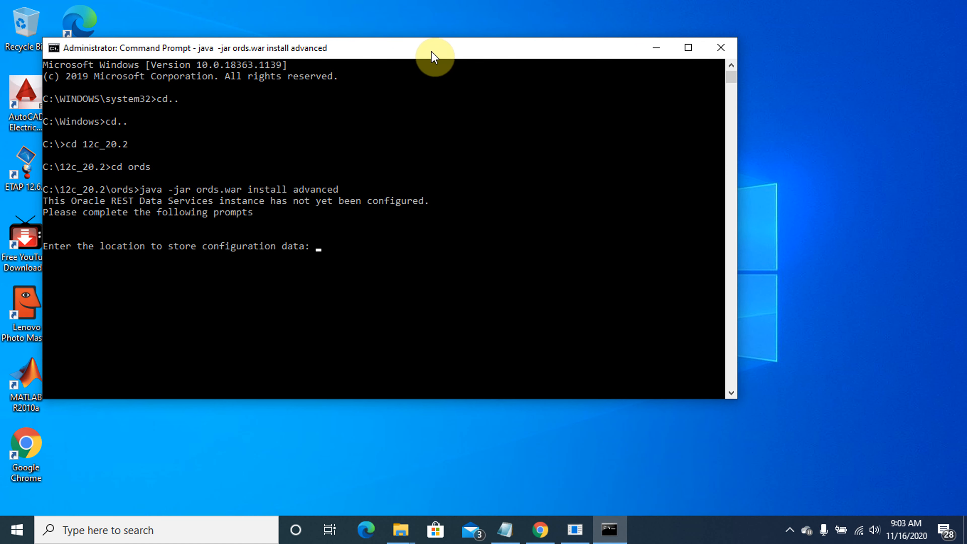
Paste C:\12c_20.2\ords from the Explorer address bar at the configuration location prompt
right_click(432, 53)
mouse_move(483, 157)
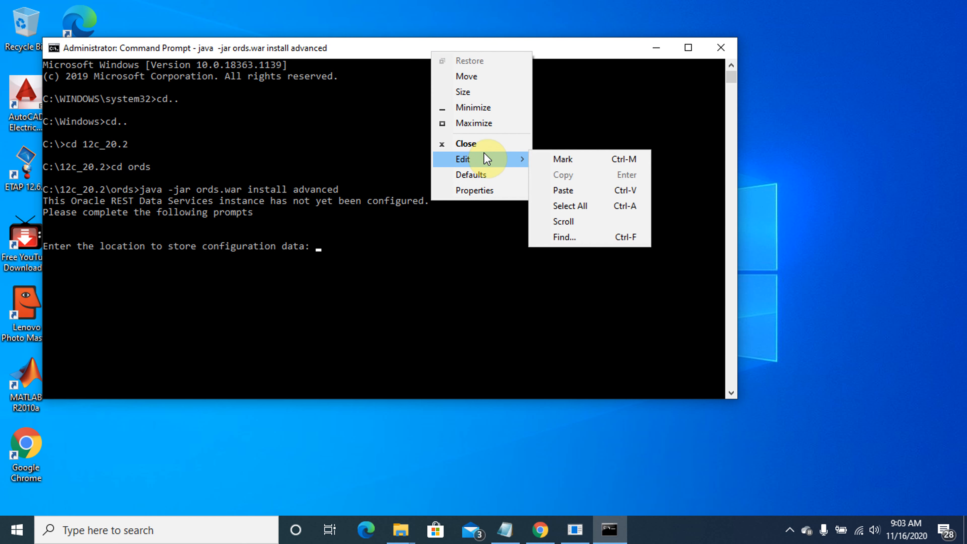
click(570, 189)
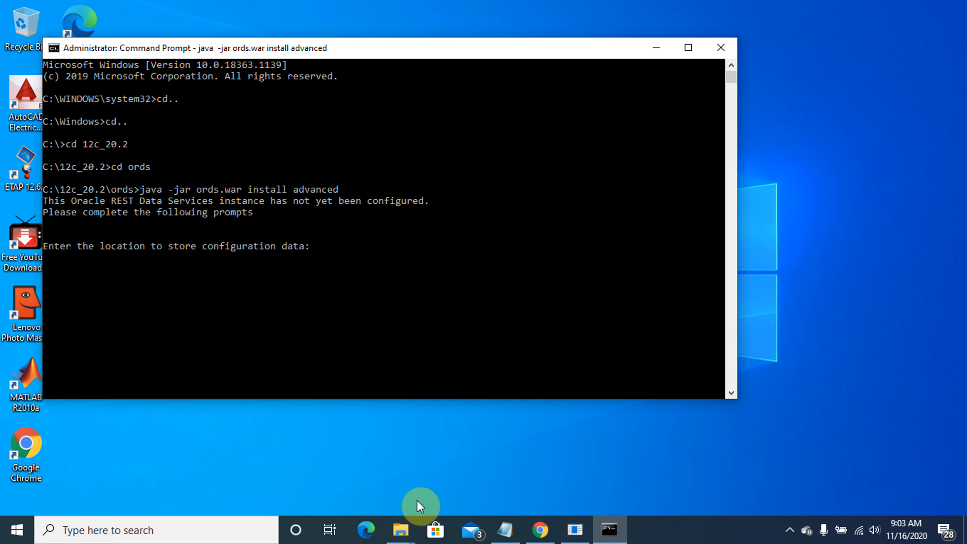
click(400, 528)
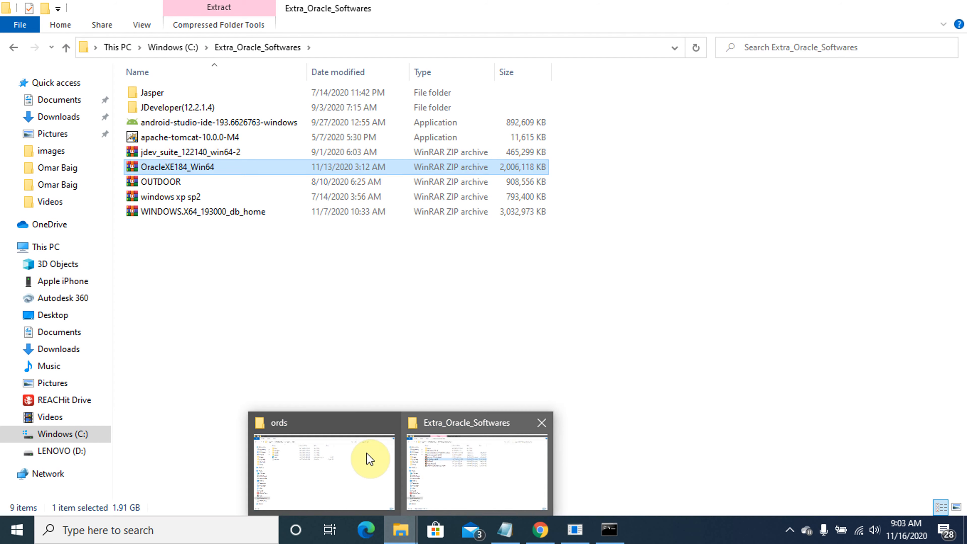
click(367, 457)
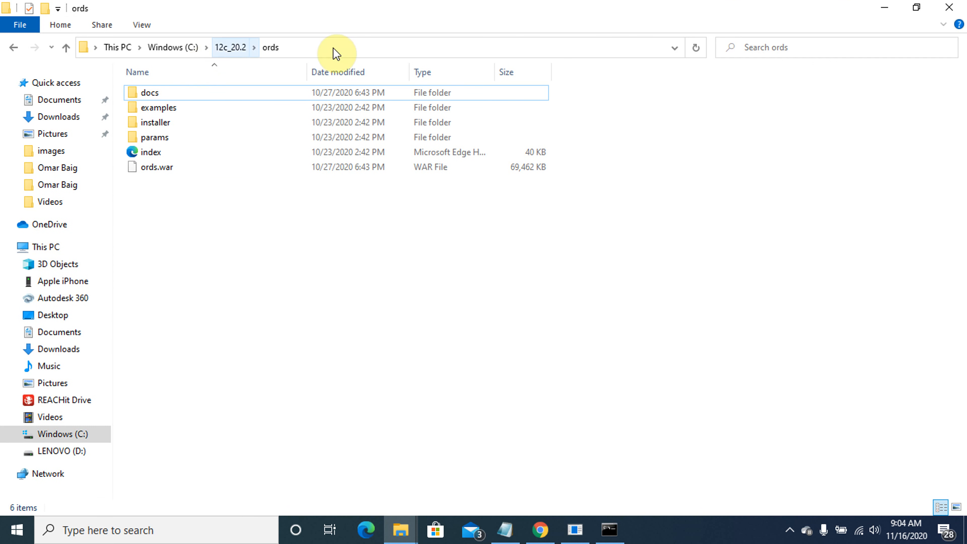
click(320, 49)
key(cmd+c)
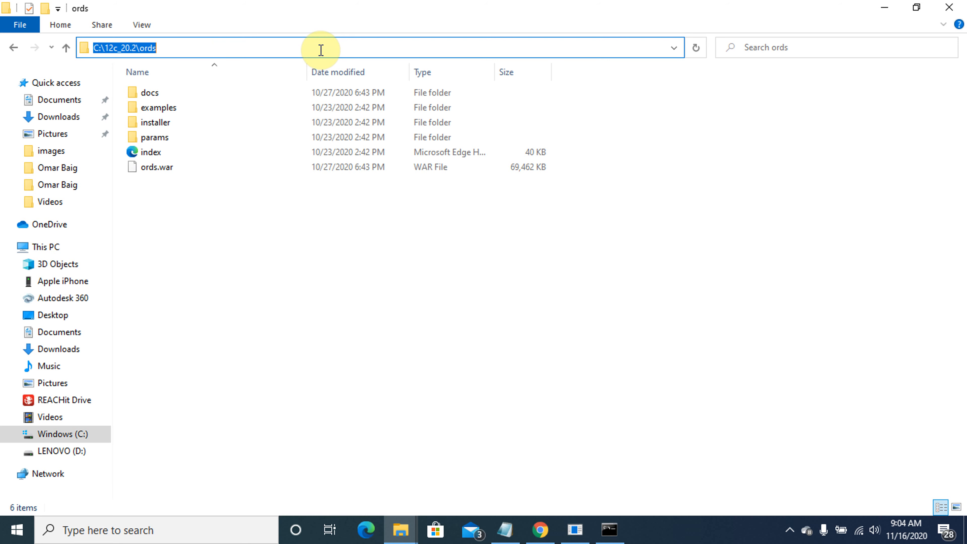
click(609, 532)
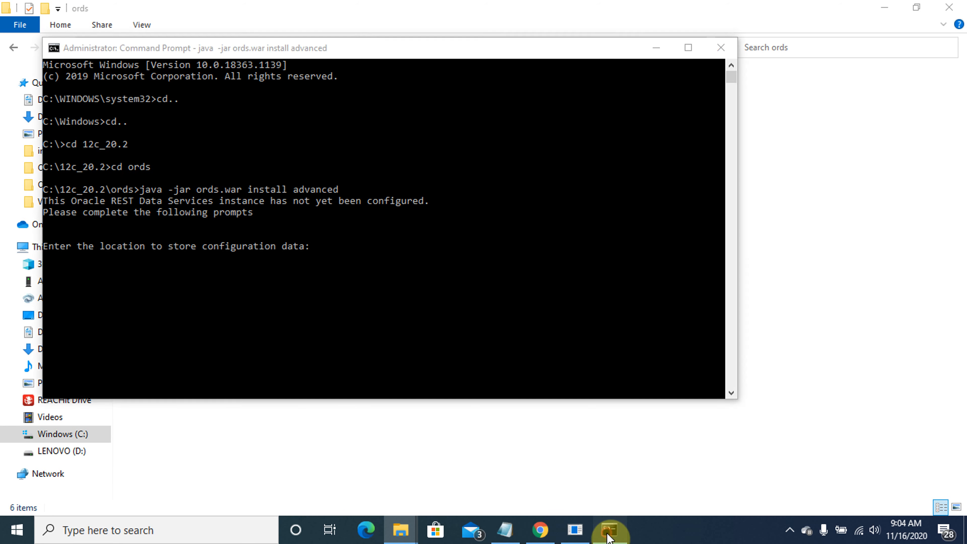
right_click(349, 58)
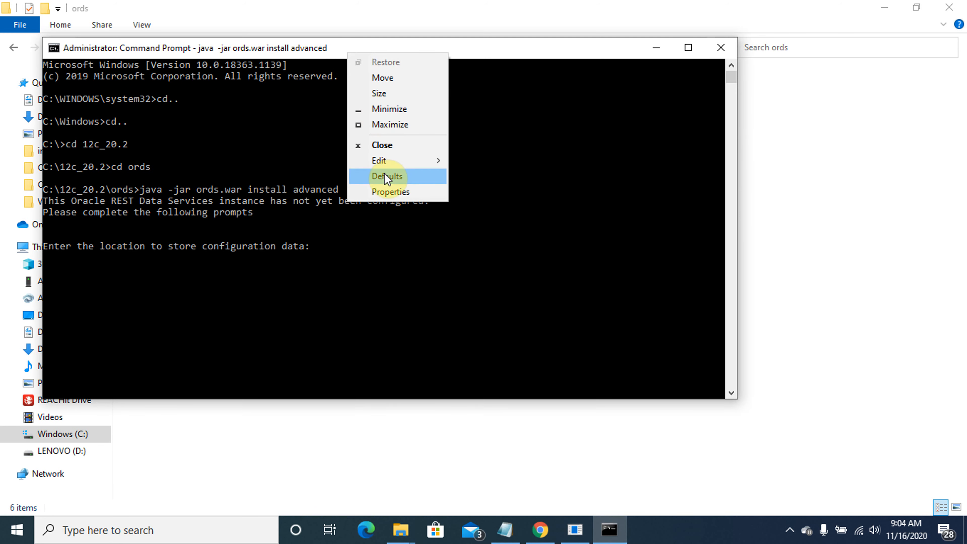
mouse_move(384, 160)
click(480, 193)
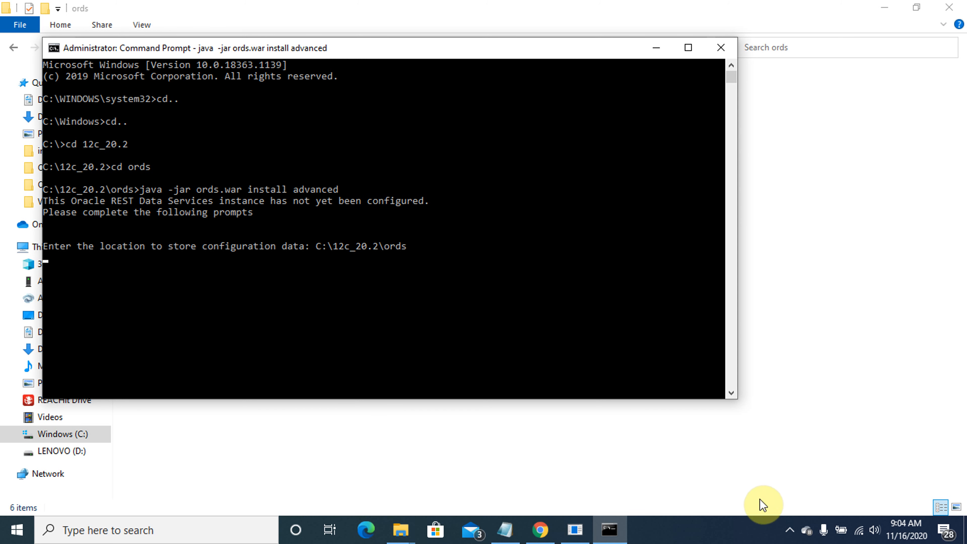
Submit the configuration location and accept a Basic connection on localhost port 1521
key(Return)
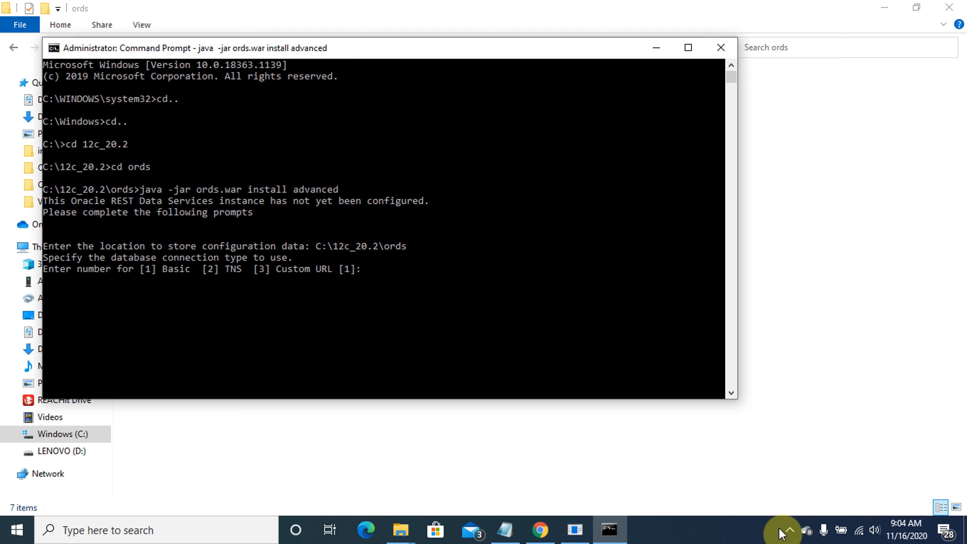
key(Return)
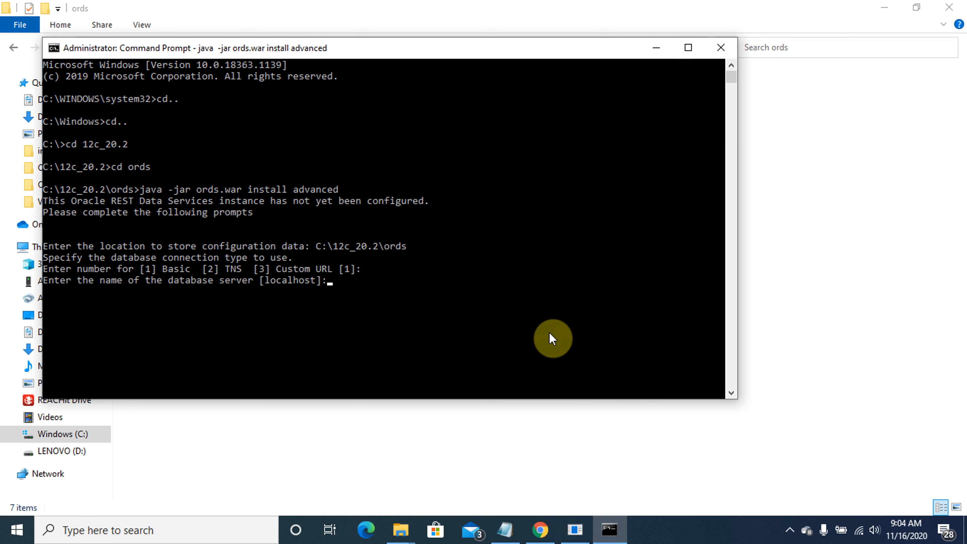
key(Return)
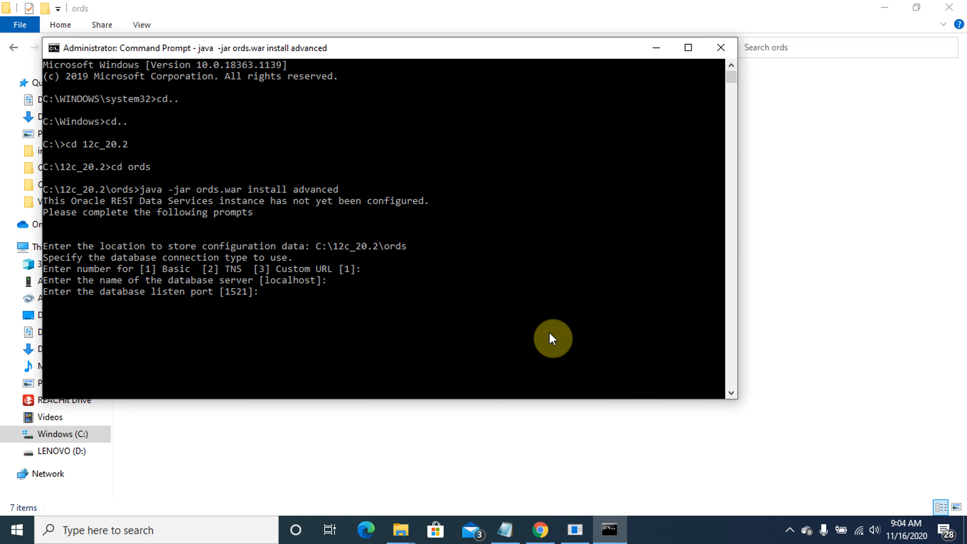
key(Return)
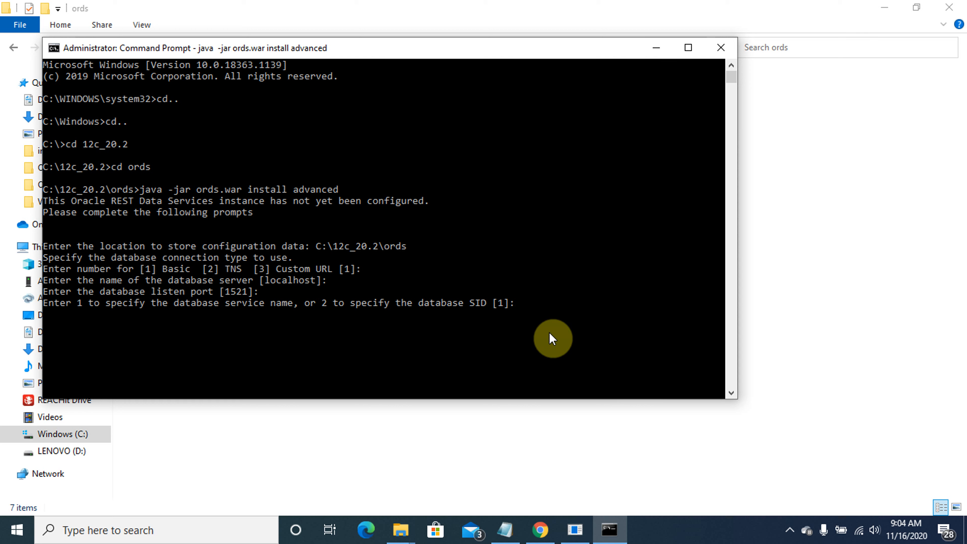
Identify the database by SID orcl1222, verify the ORDS schema, and set the ORDS_PUBLIC_USER password
text(2)
key(Return)
text(orc)
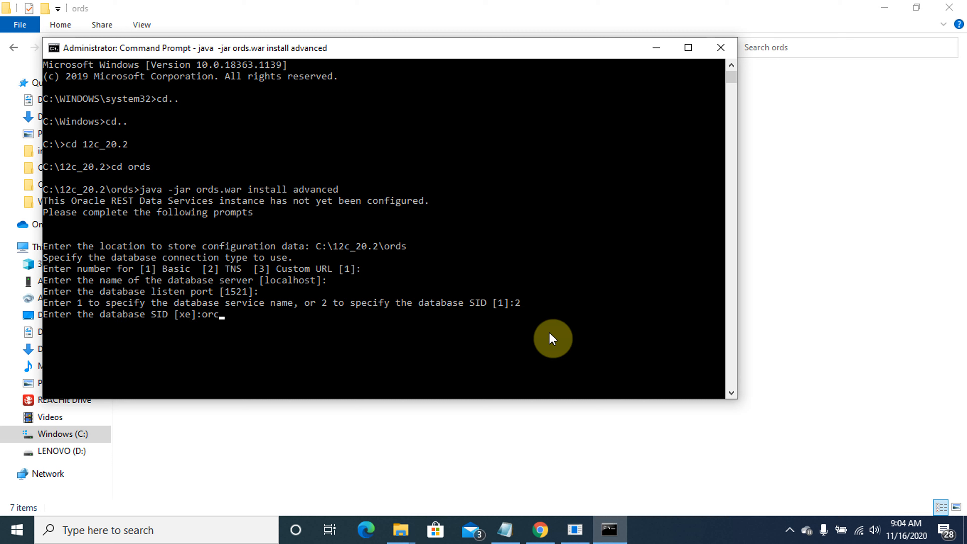
text(l1222)
key(Return)
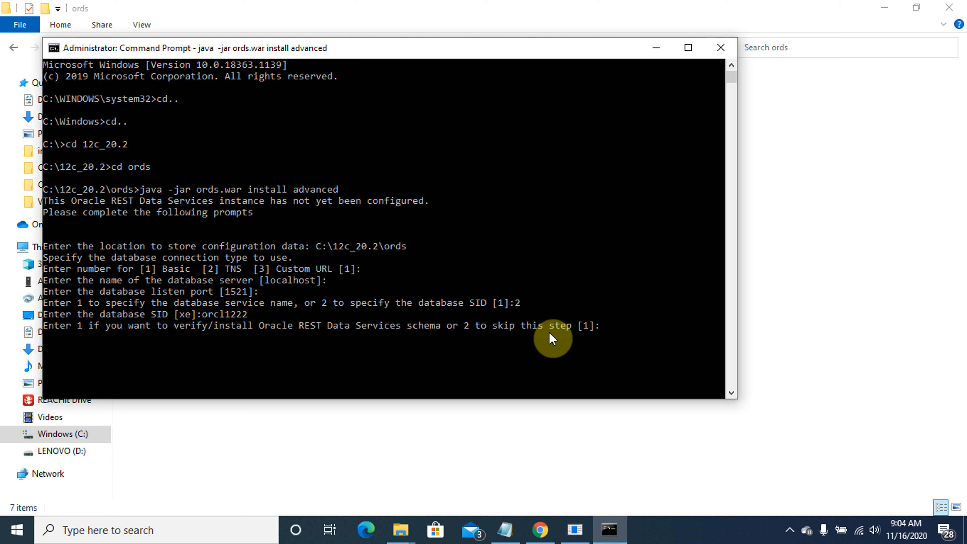
key(Return)
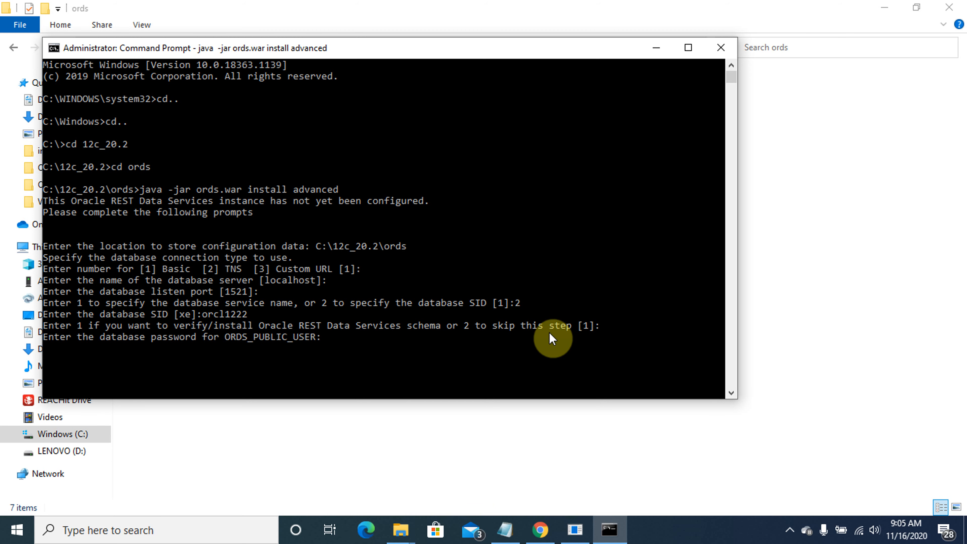
key(Return)
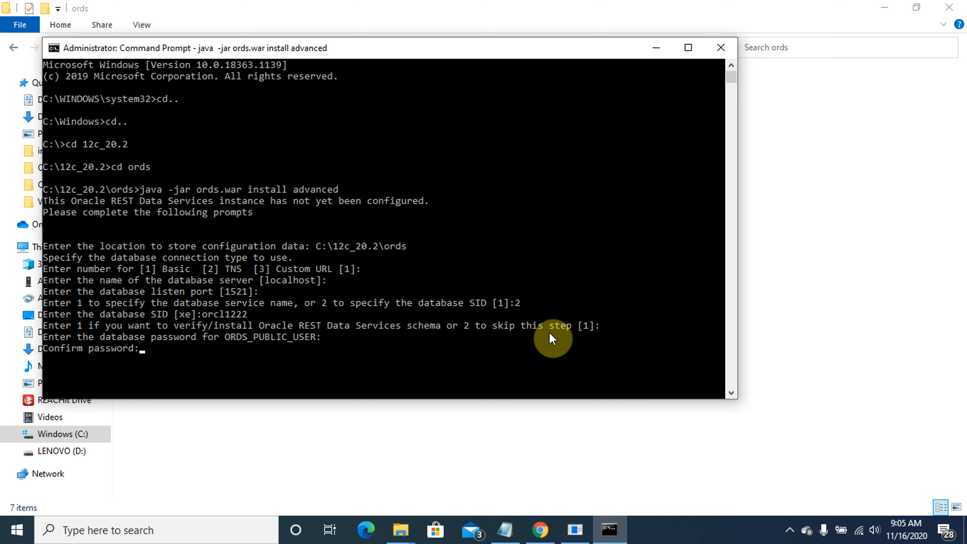
key(Return)
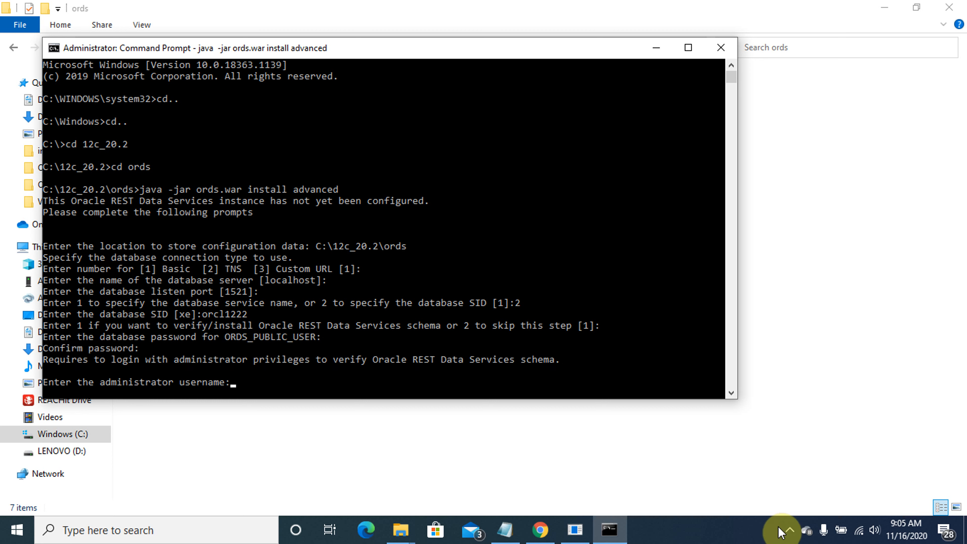
Connect as the SYS administrator and keep the default SYSAUX and TEMP tablespaces for ORDS
key(Return)
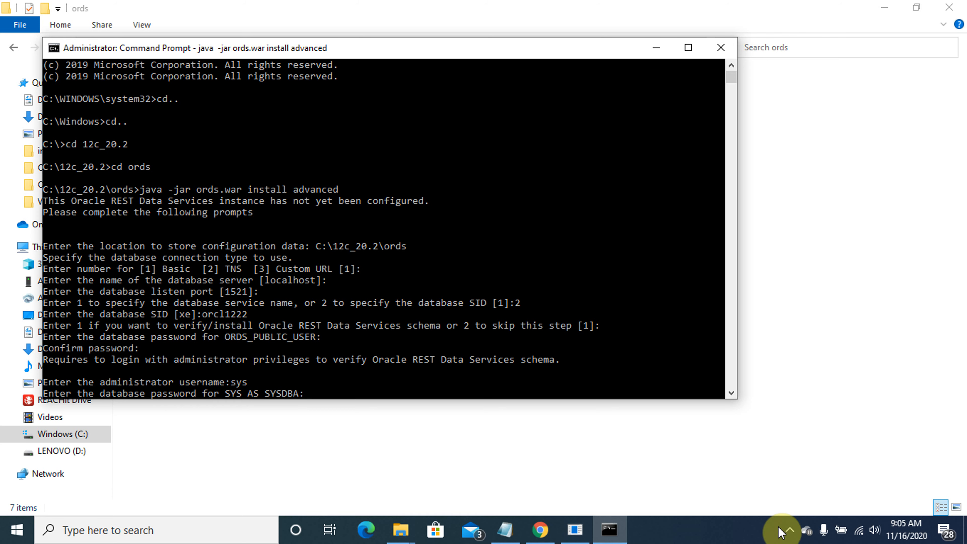
key(Return)
key(Return)
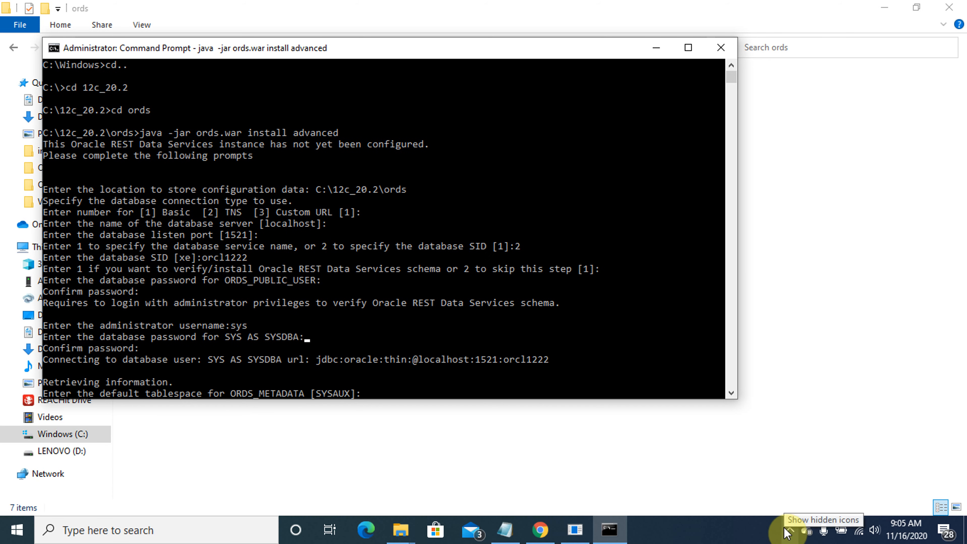
key(Return)
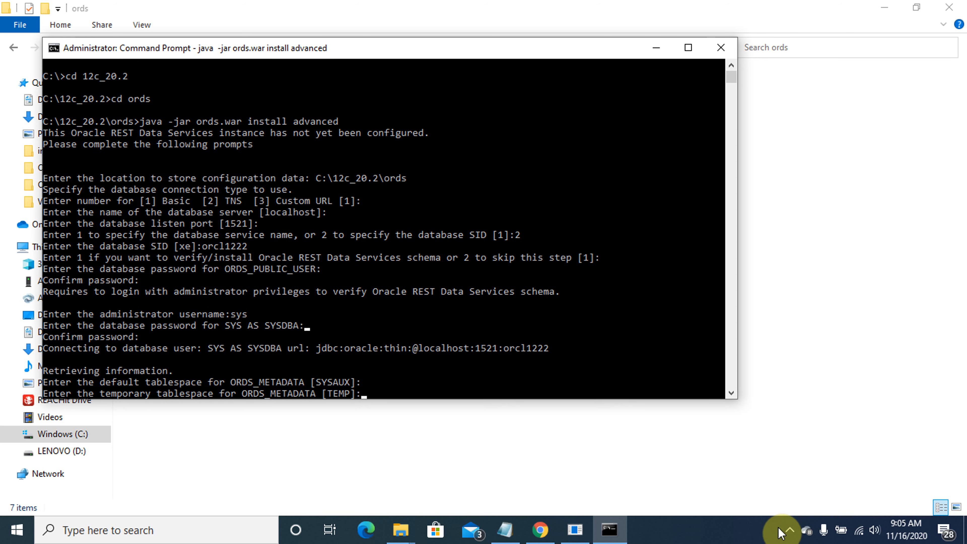
key(Return)
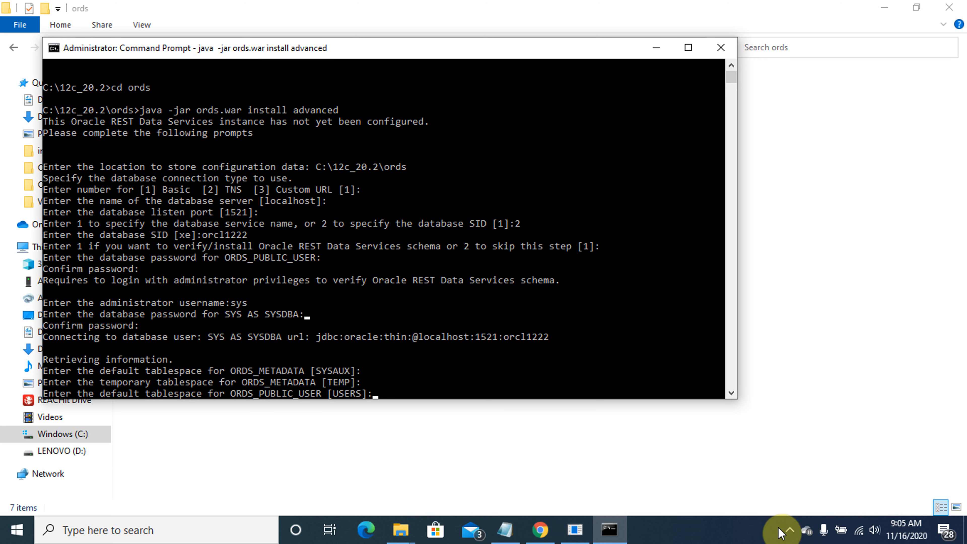
key(Return)
key(Return)
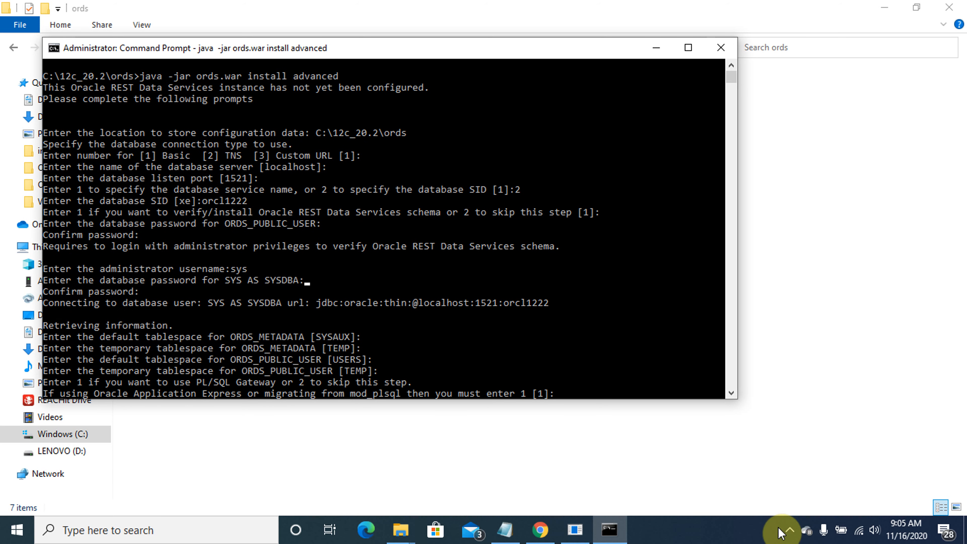
Enable the PL/SQL Gateway, then set the APEX_PUBLIC_USER, APEX_LISTENER and APEX_REST_PUBLIC_USER passwords
key(Return)
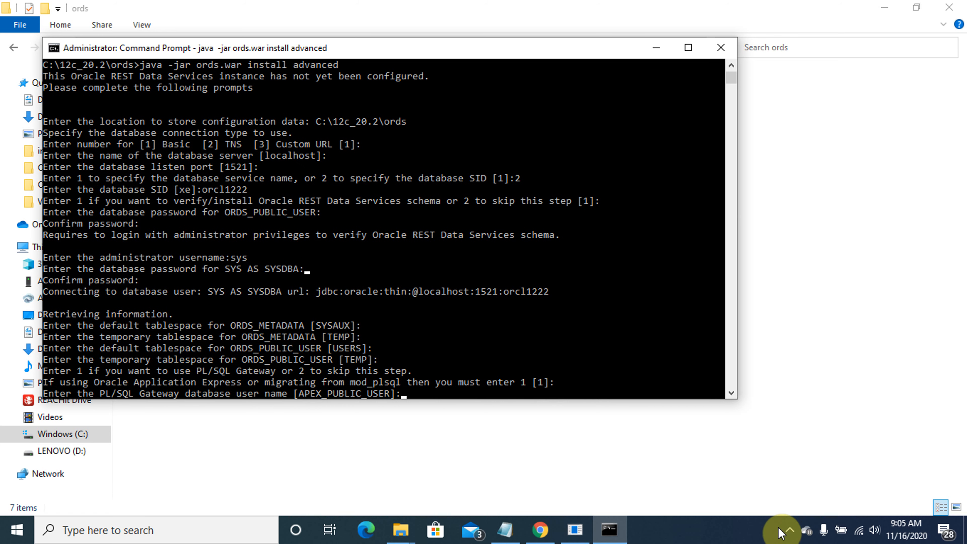
key(Return)
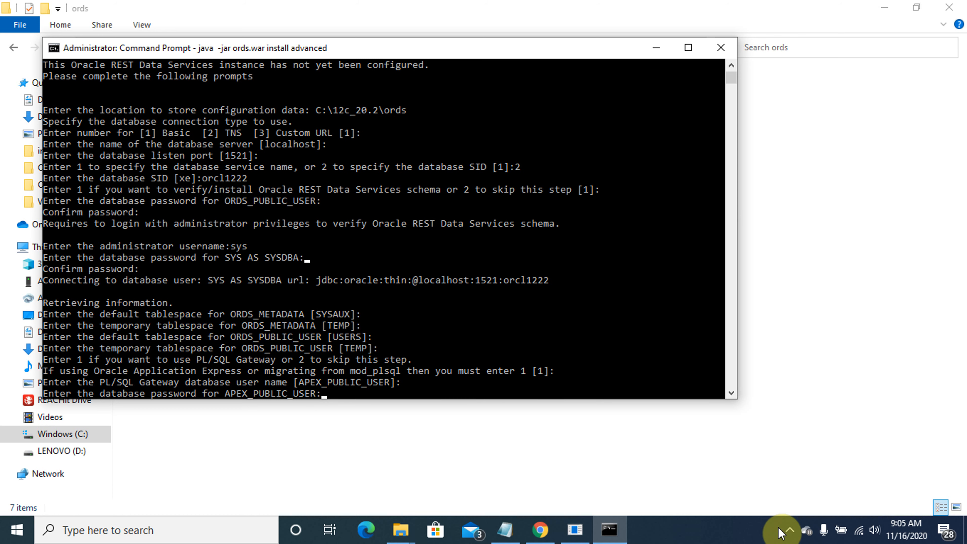
key(Return)
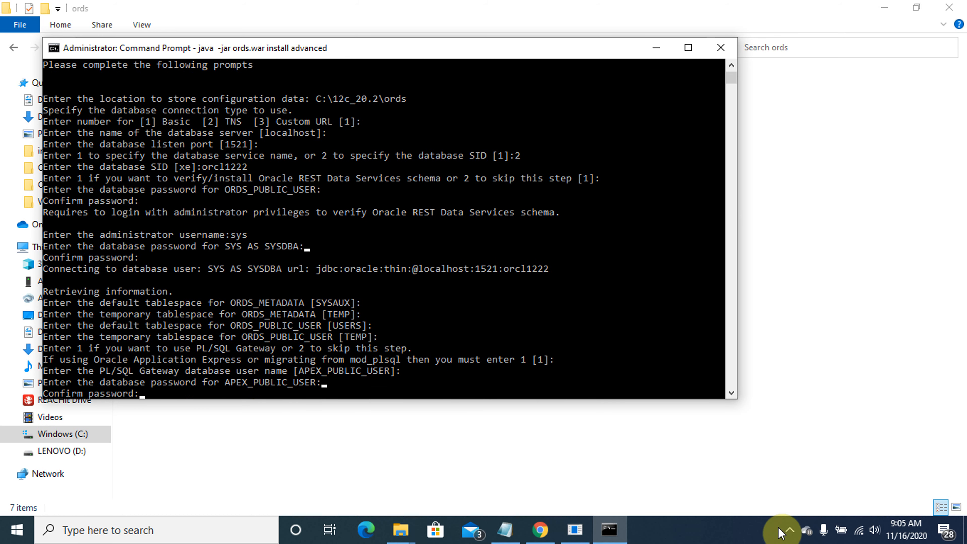
key(Return)
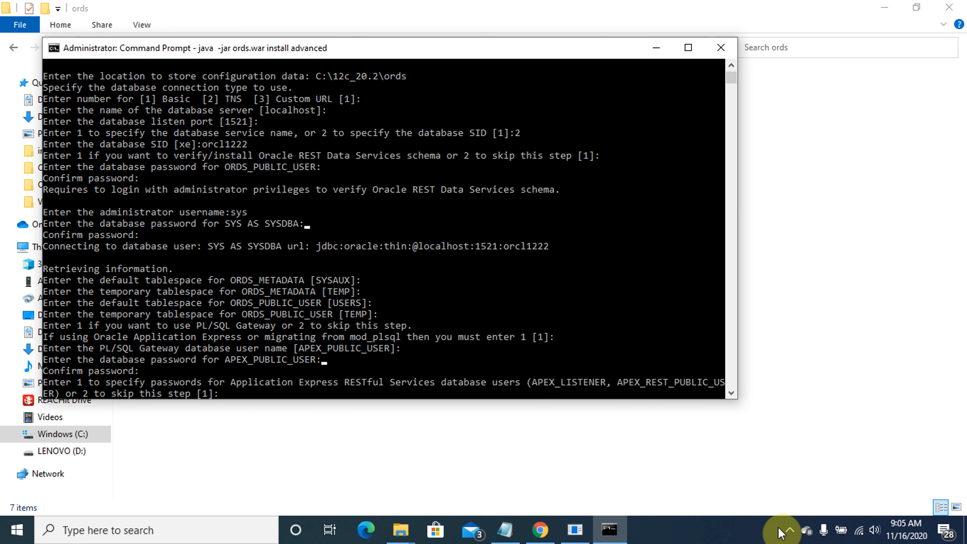
key(Return)
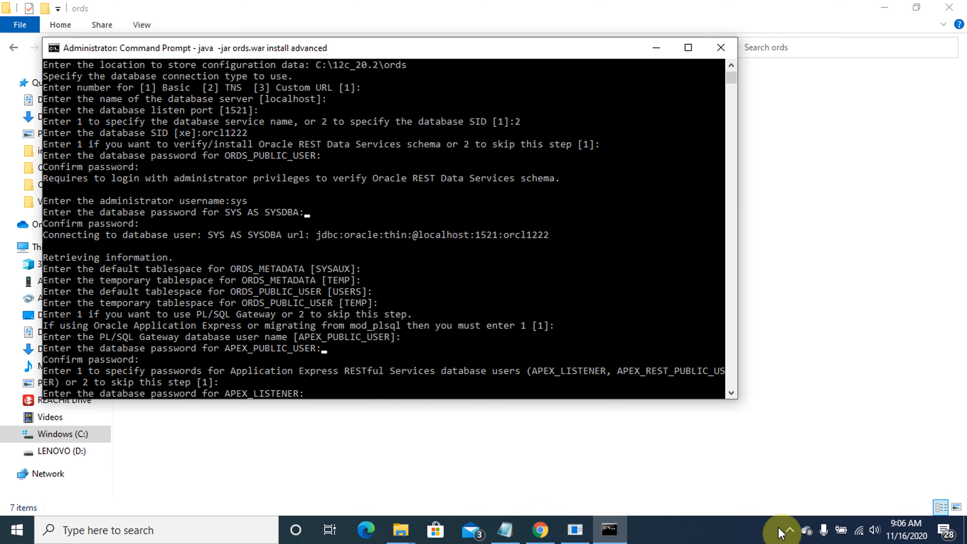
key(Return)
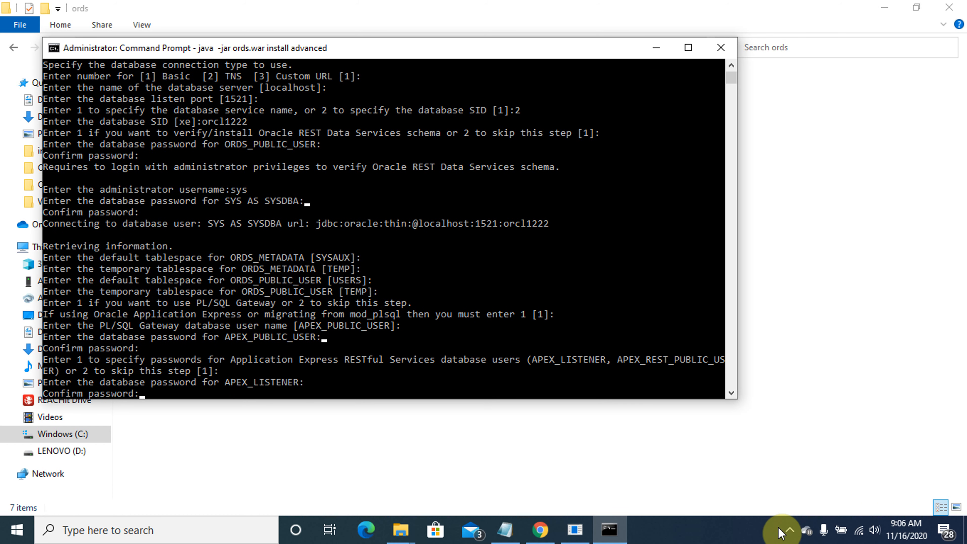
key(Return)
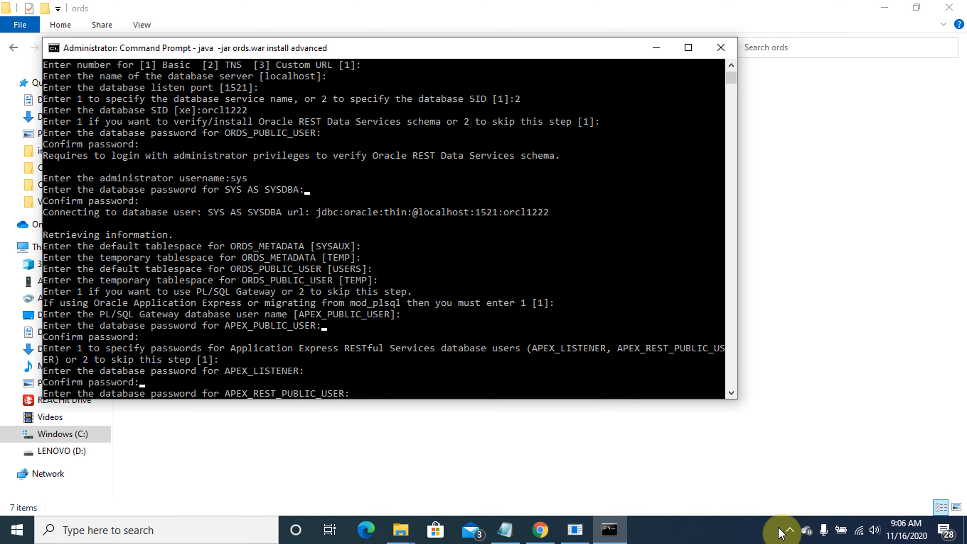
key(Return)
key(Return)
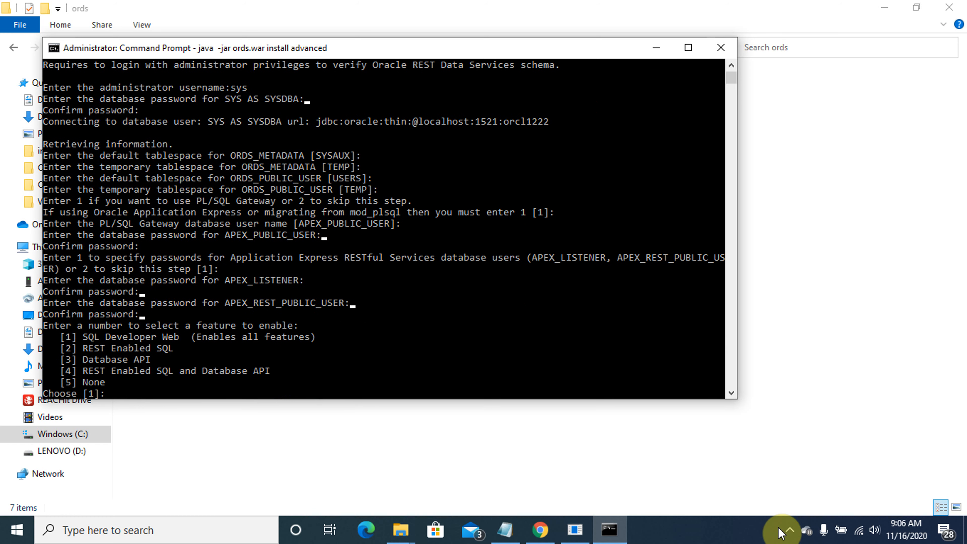
key(Return)
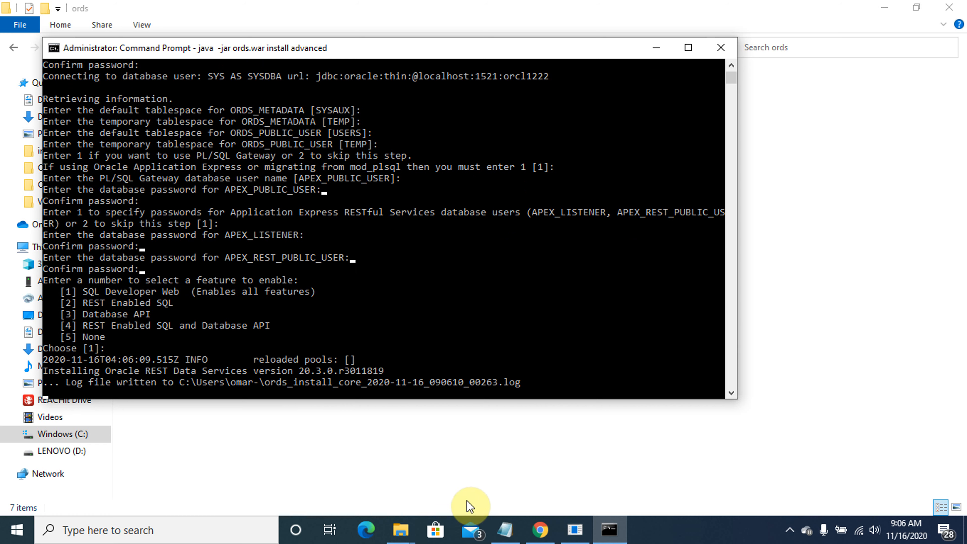
Copy the images folder from C:\12c_20.2\apex
mouse_move(401, 534)
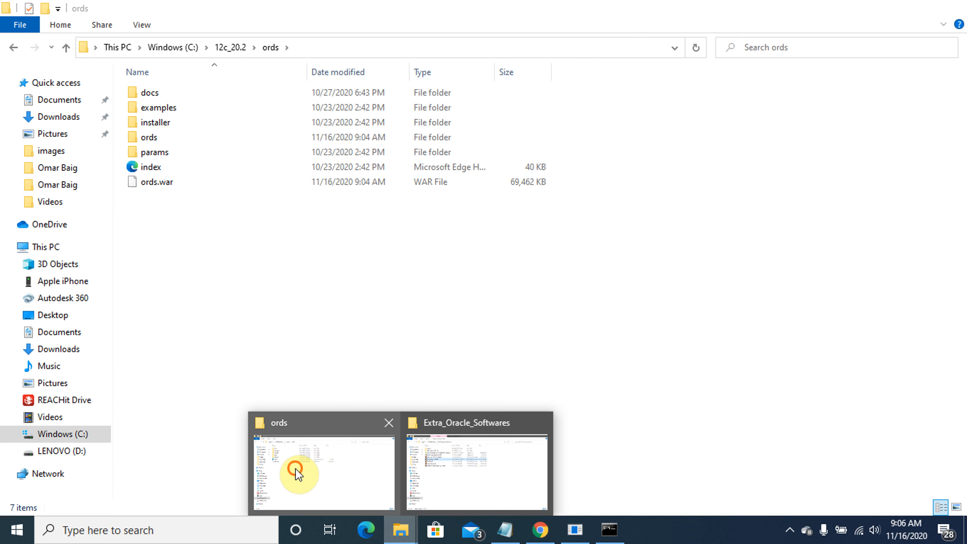
click(299, 474)
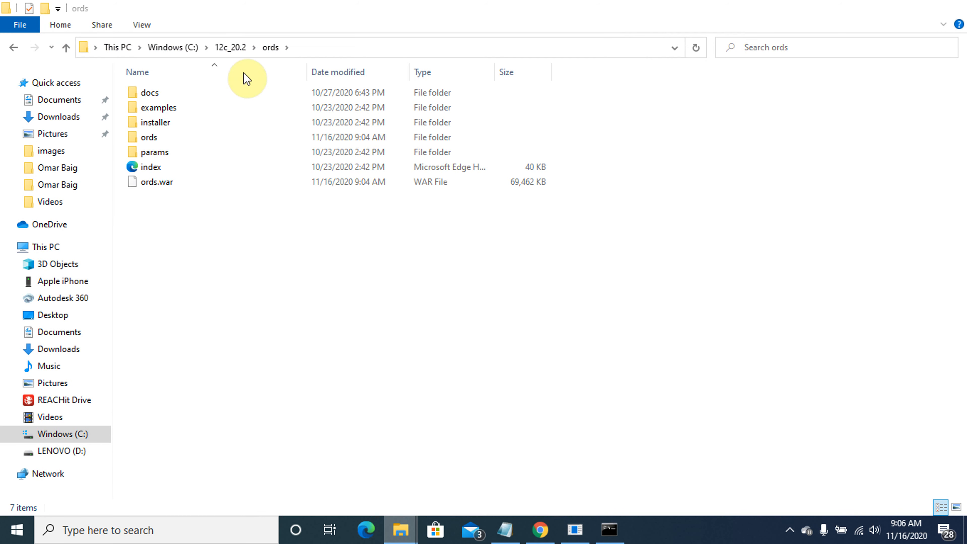
click(234, 46)
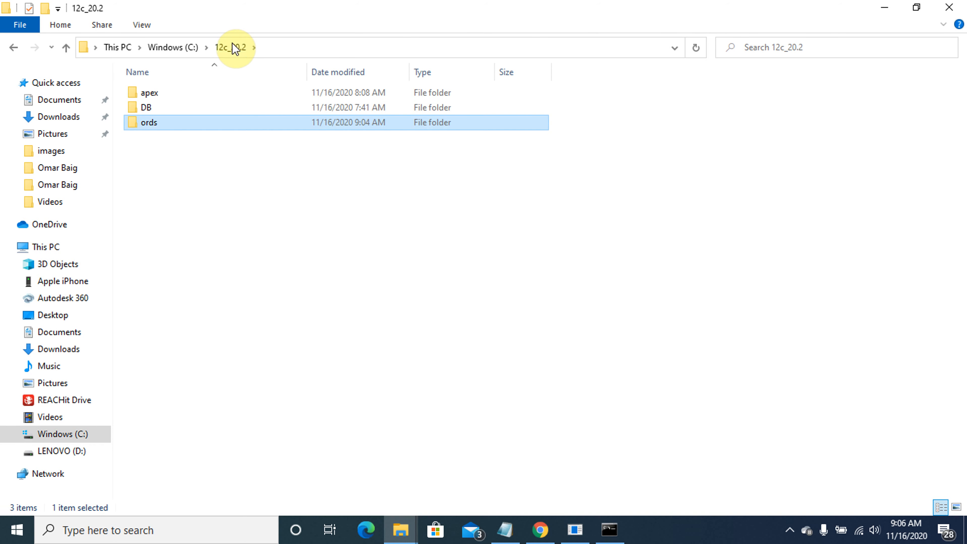
click(154, 96)
double_click(154, 96)
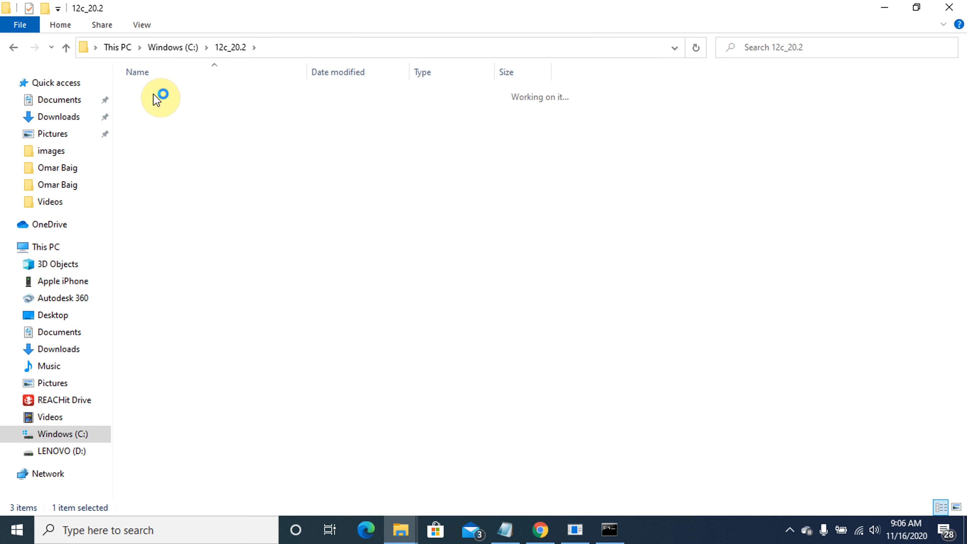
click(158, 124)
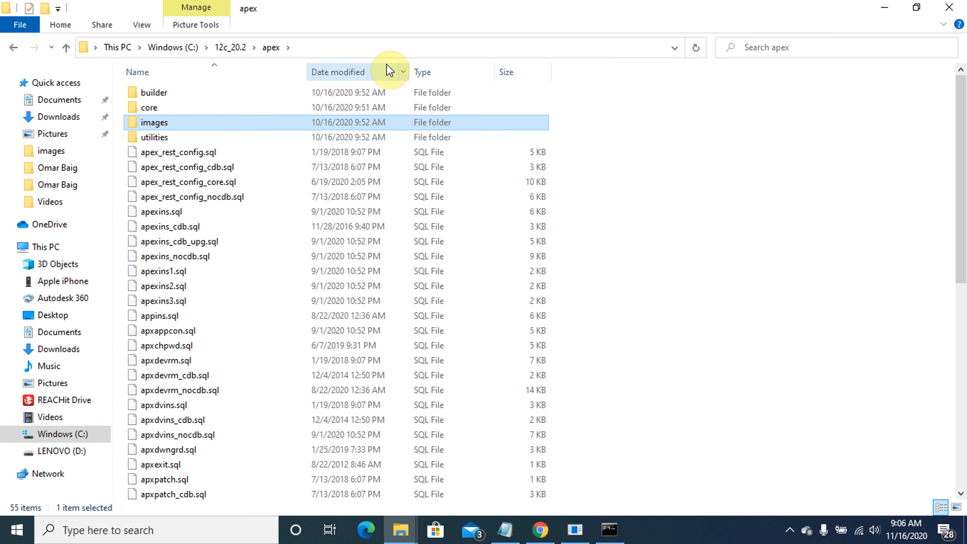
click(341, 54)
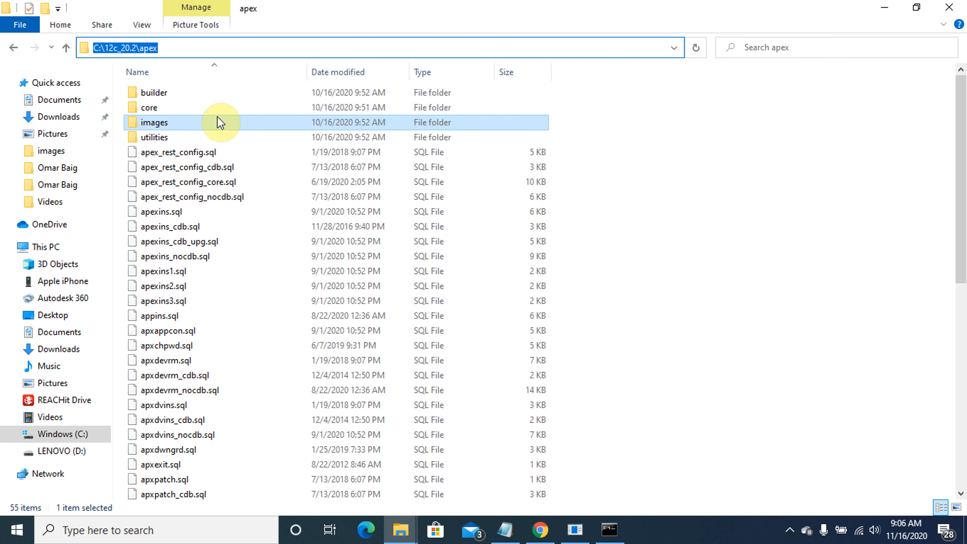
click(208, 124)
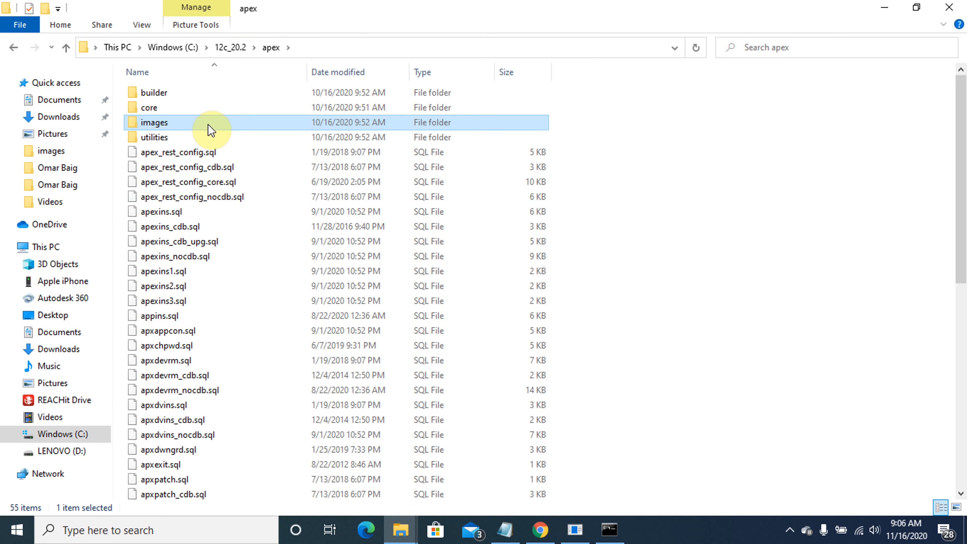
Paste the images folder into C:\12c_20.2\ords, then return to the installer console
click(234, 48)
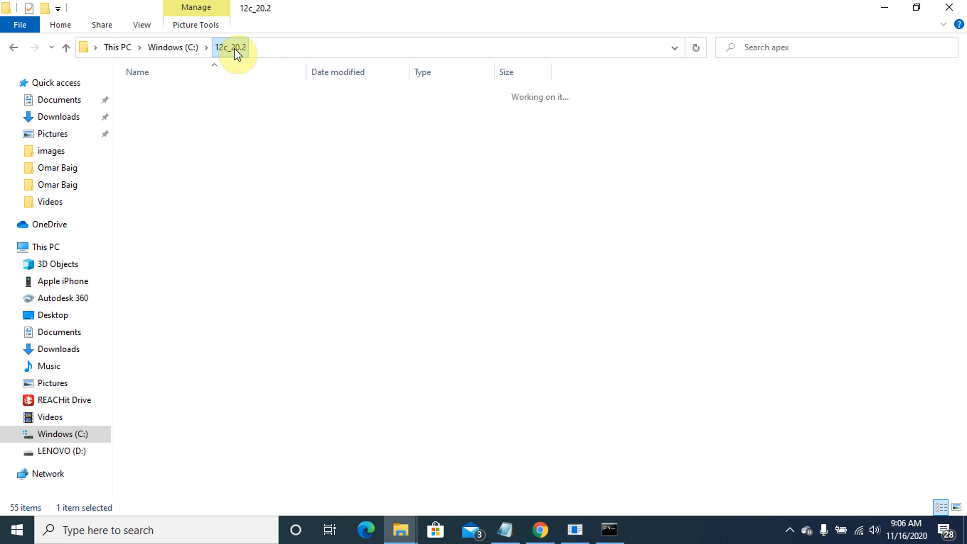
double_click(153, 121)
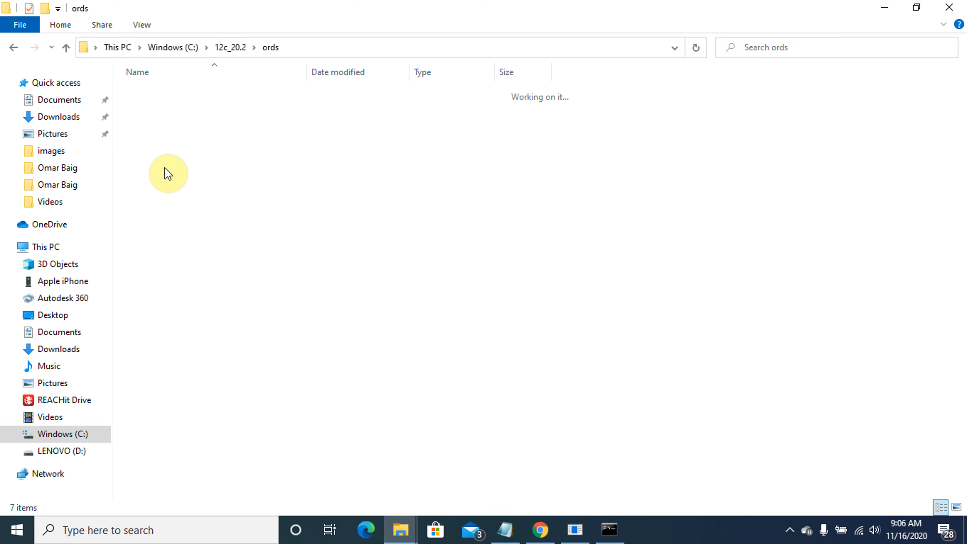
right_click(169, 219)
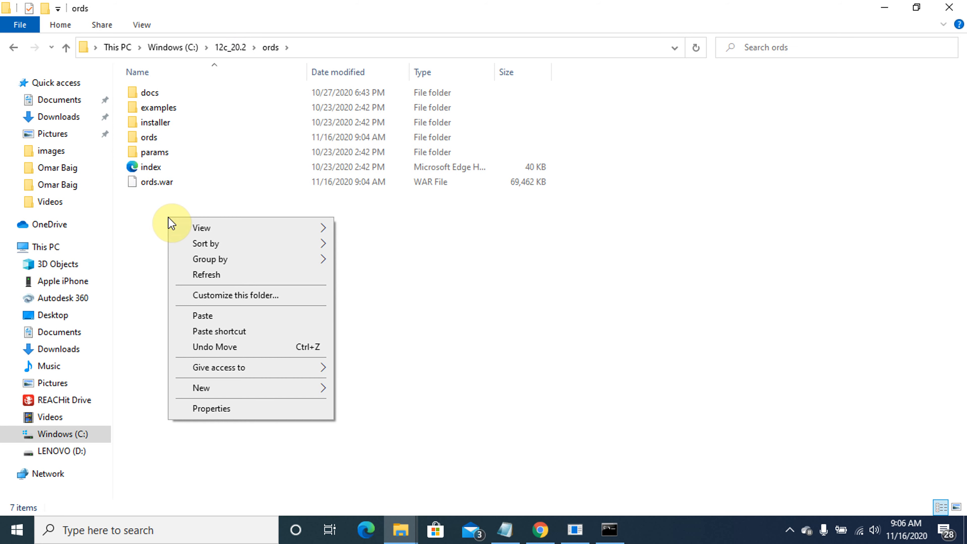
click(222, 319)
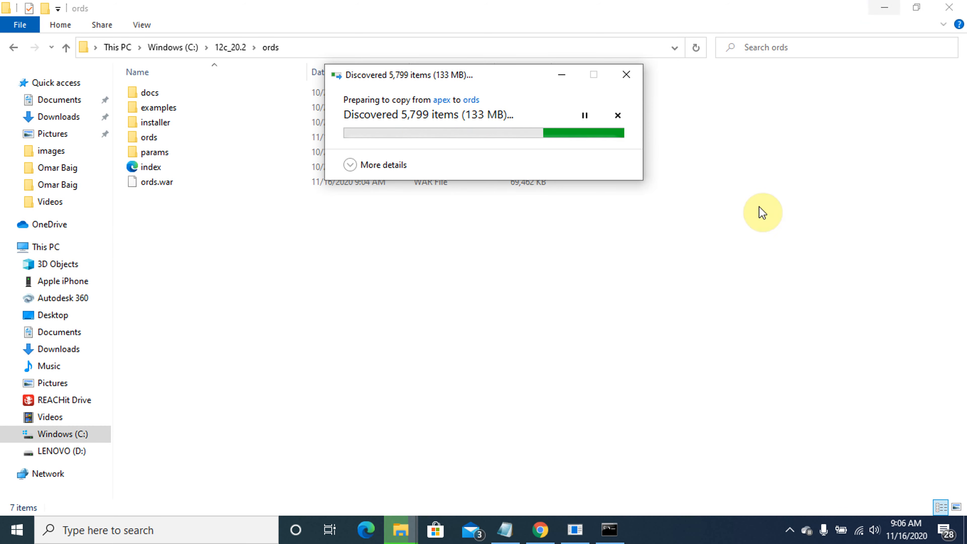
click(618, 532)
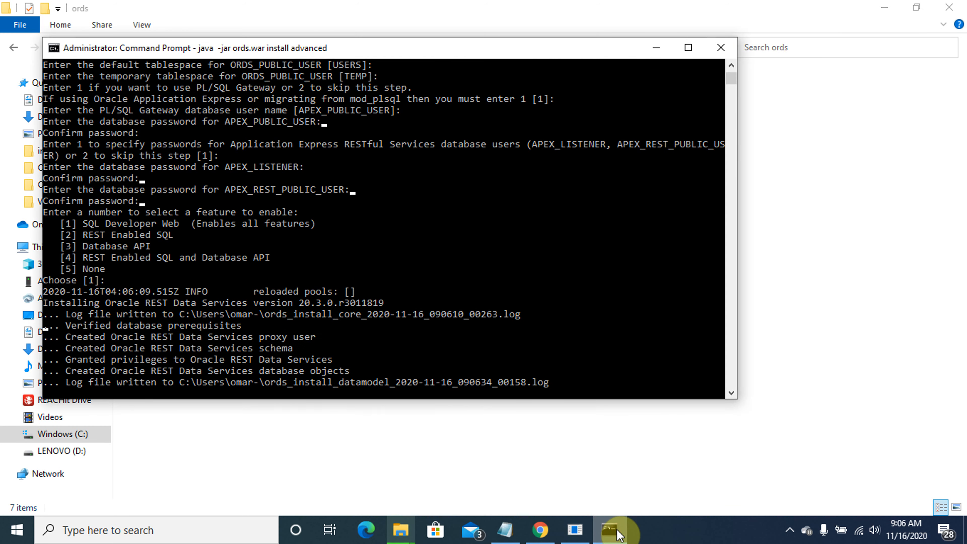
Choose standalone mode in the ORDS installer console and check the images copy progress
click(884, 7)
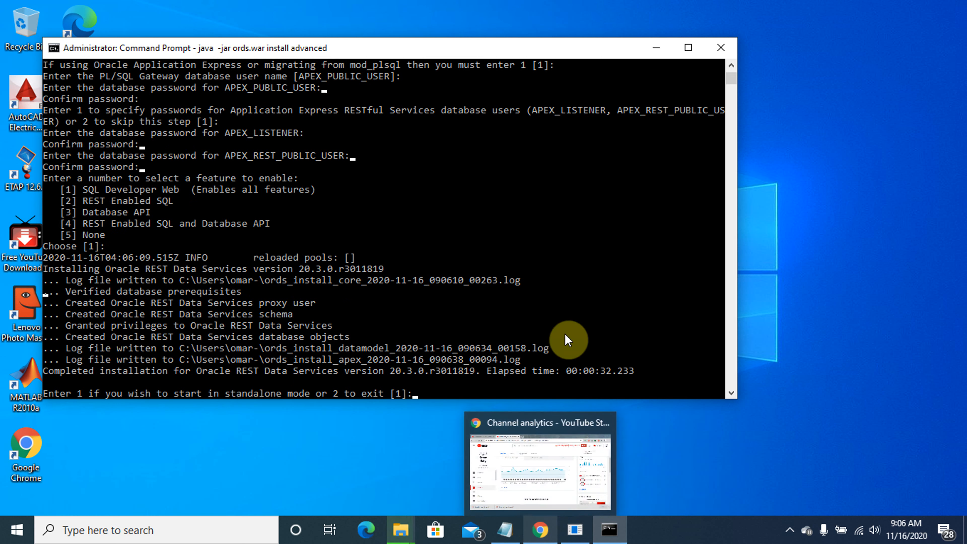
click(455, 258)
key(Escape)
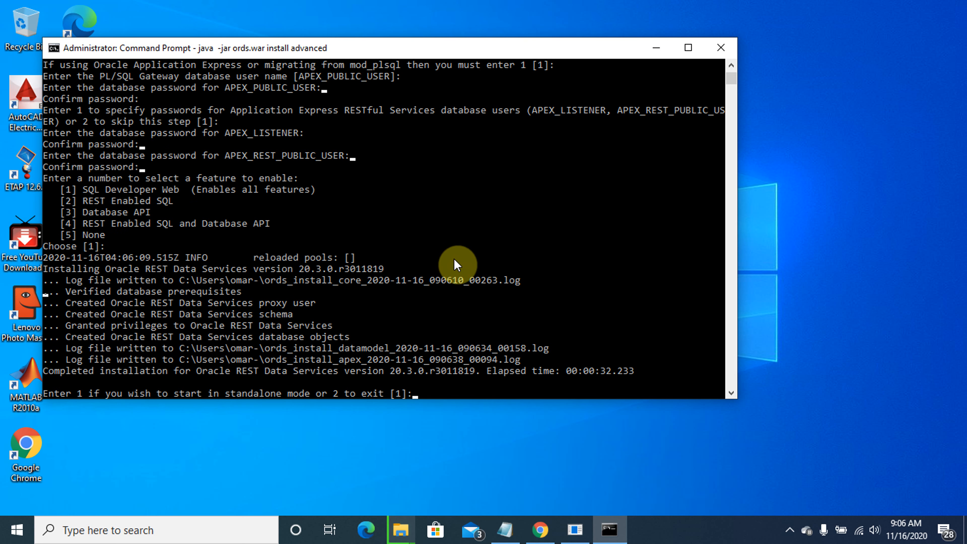
click(438, 386)
key(Escape)
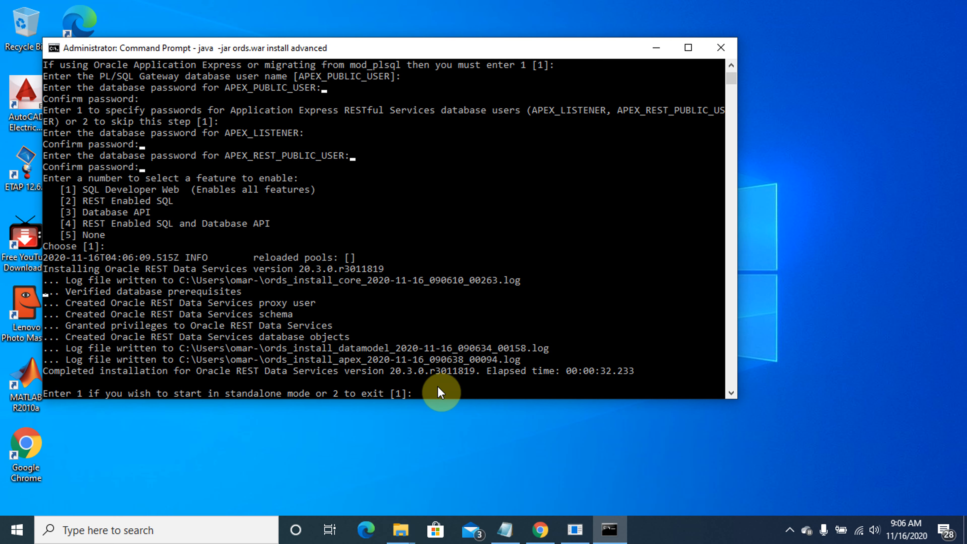
key(Return)
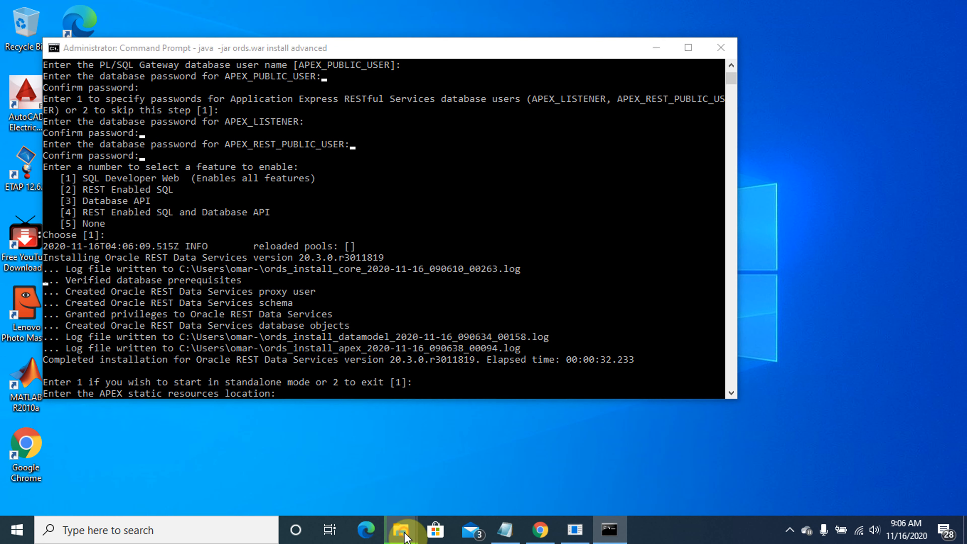
mouse_move(404, 536)
click(571, 464)
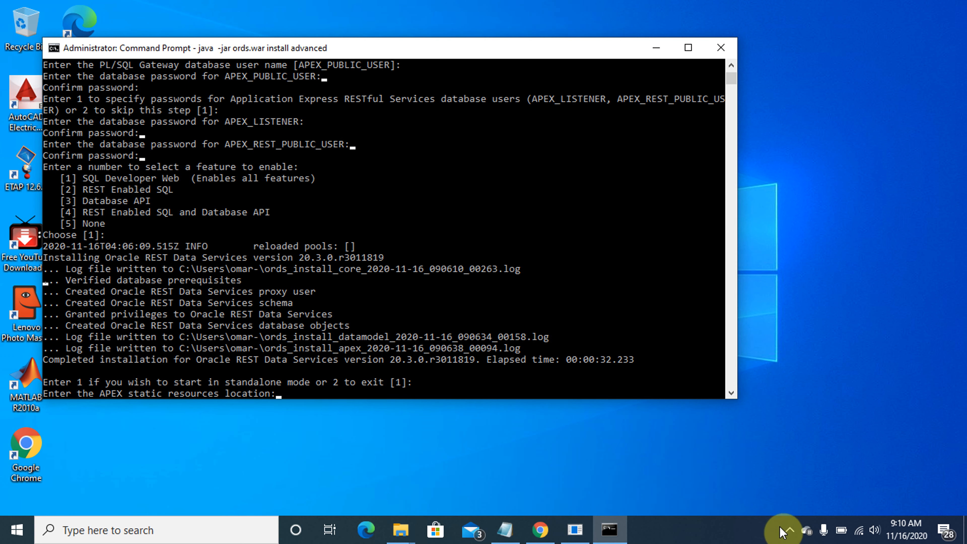
Open C:\12c_20.2\ords\images in File Explorer and copy its address-bar path
click(403, 531)
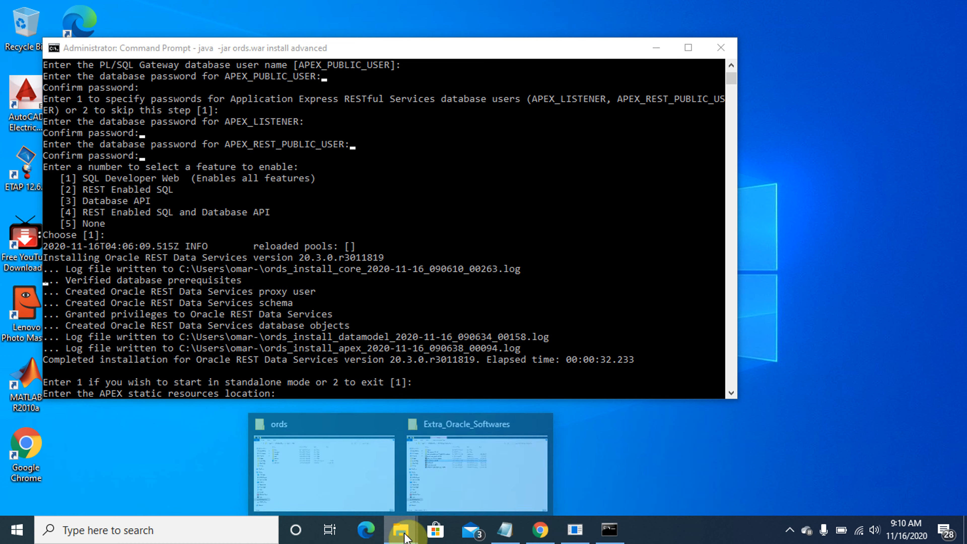
click(363, 470)
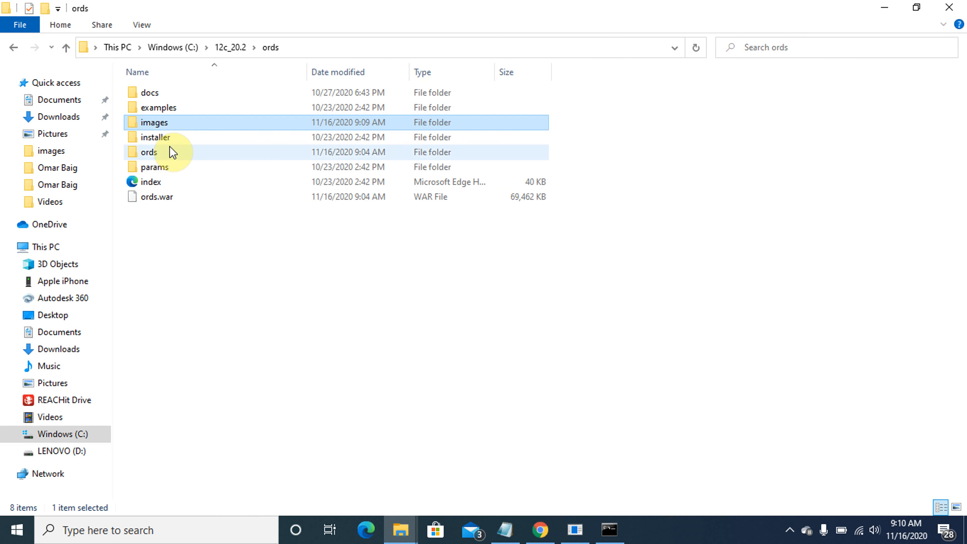
double_click(168, 122)
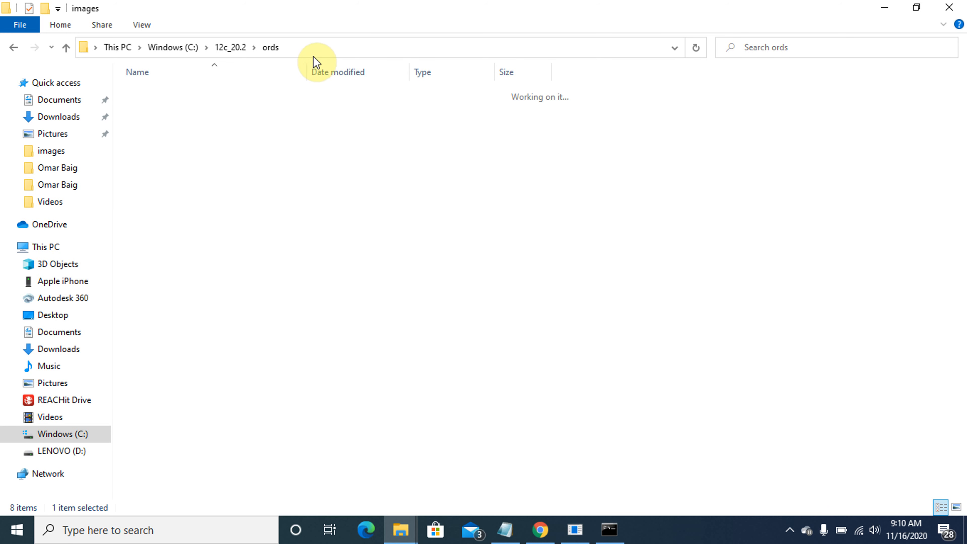
click(347, 48)
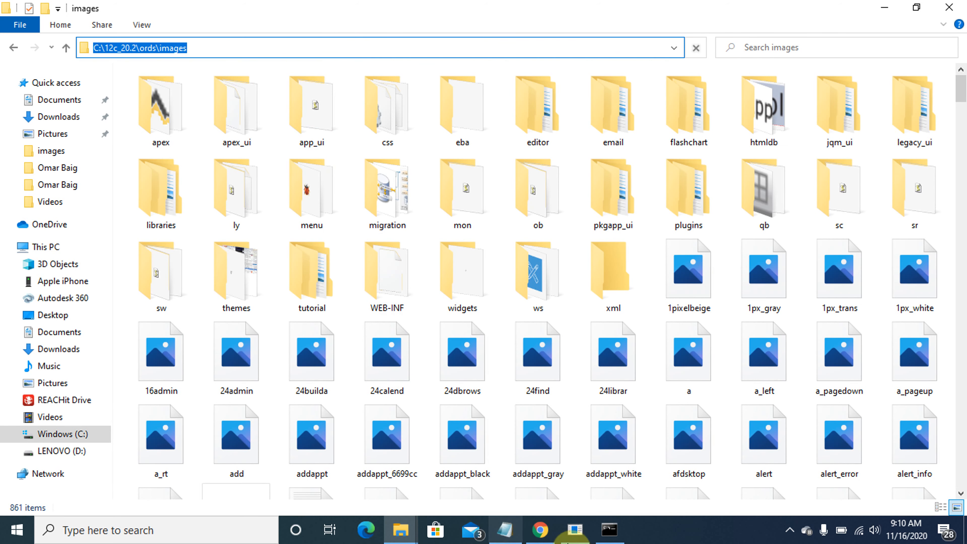
click(609, 531)
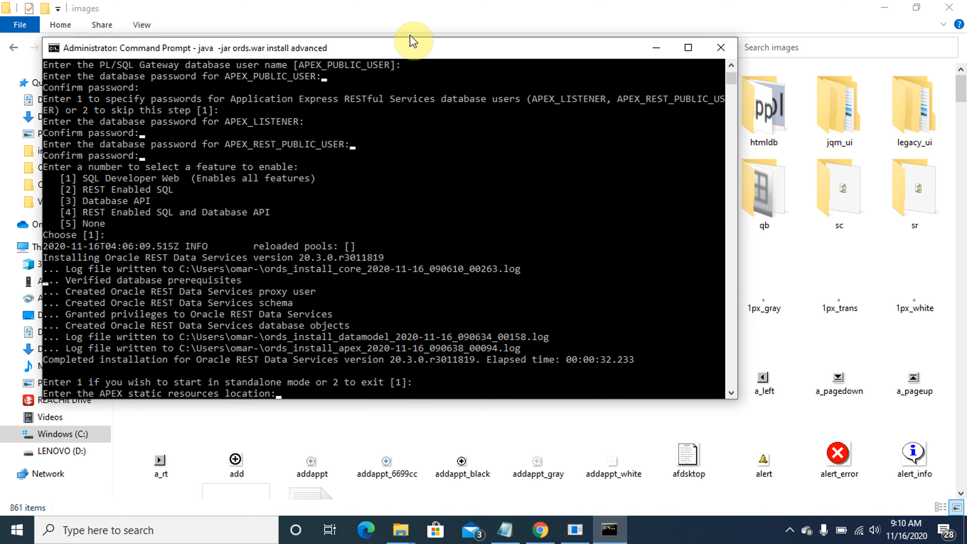
Paste C:\12c_20.2\ords\images as the static resources location and start ORDS over HTTP on port 8888
right_click(403, 50)
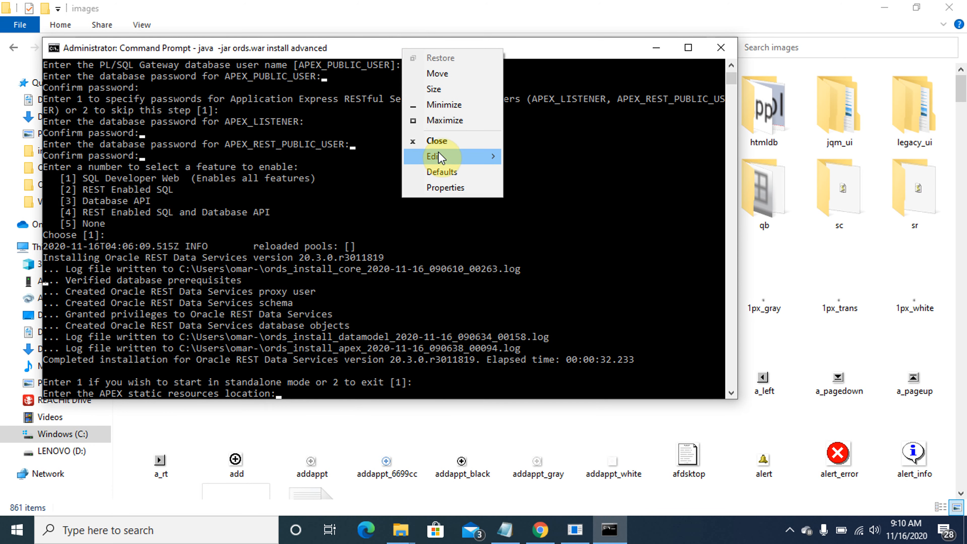
mouse_move(439, 156)
click(547, 189)
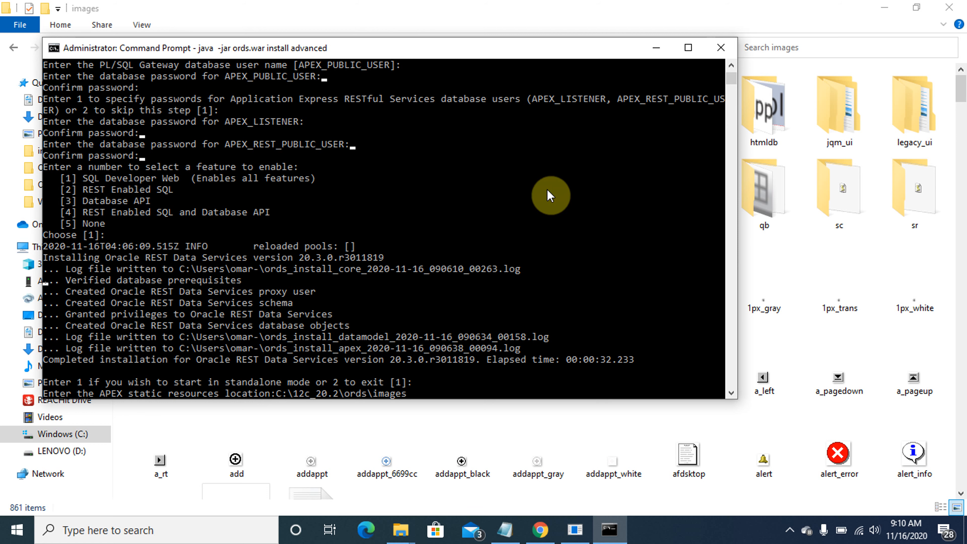
key(Return)
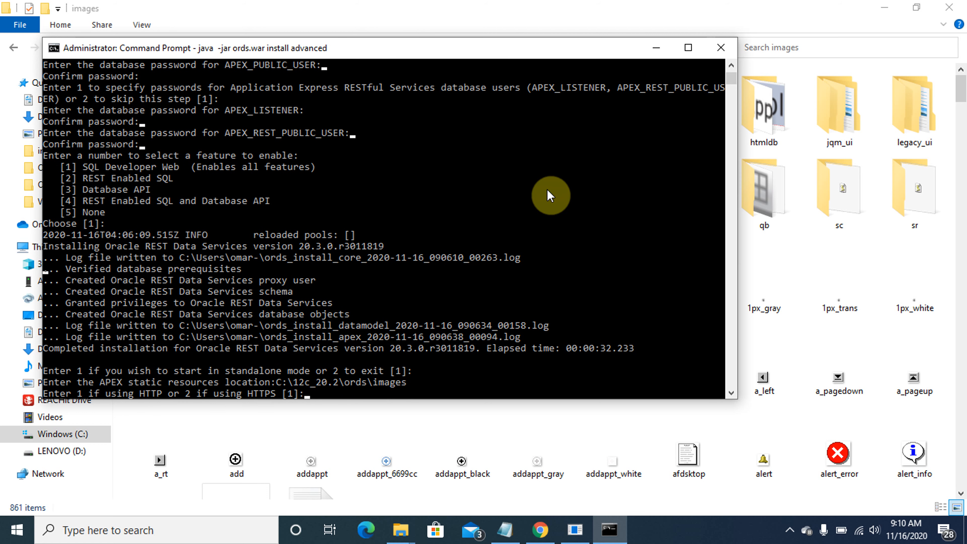
key(Return)
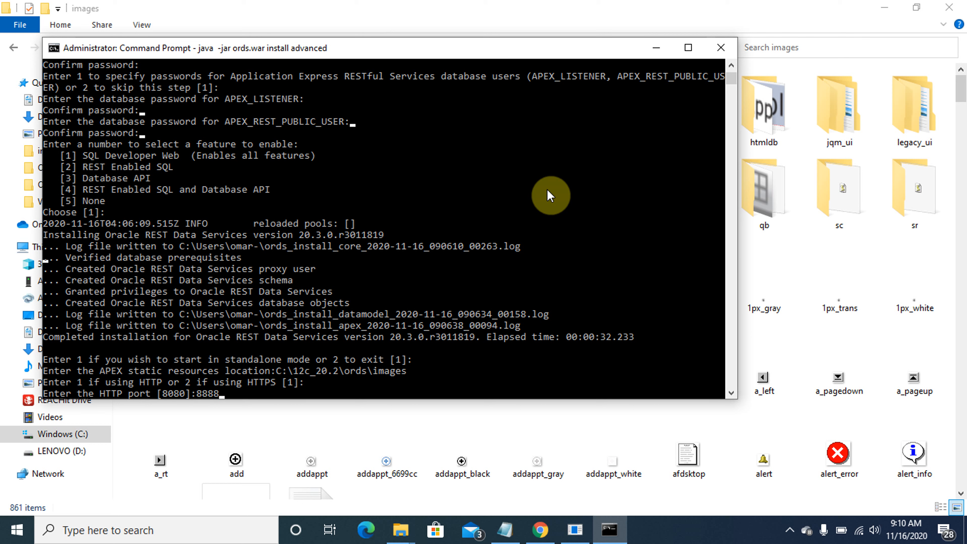
key(Return)
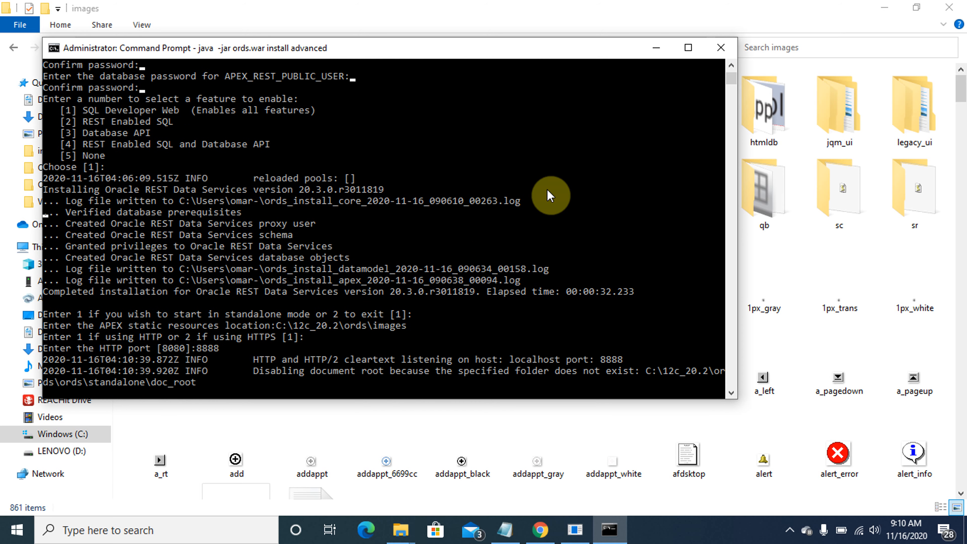
click(884, 16)
click(884, 15)
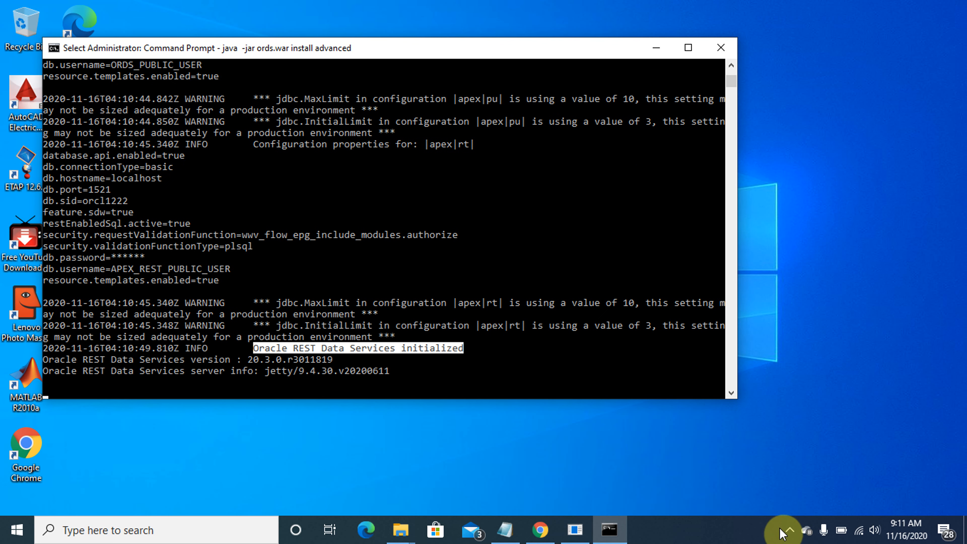
Go to localhost:8888/apex in Chrome, then move the ORDS server console aside
click(542, 532)
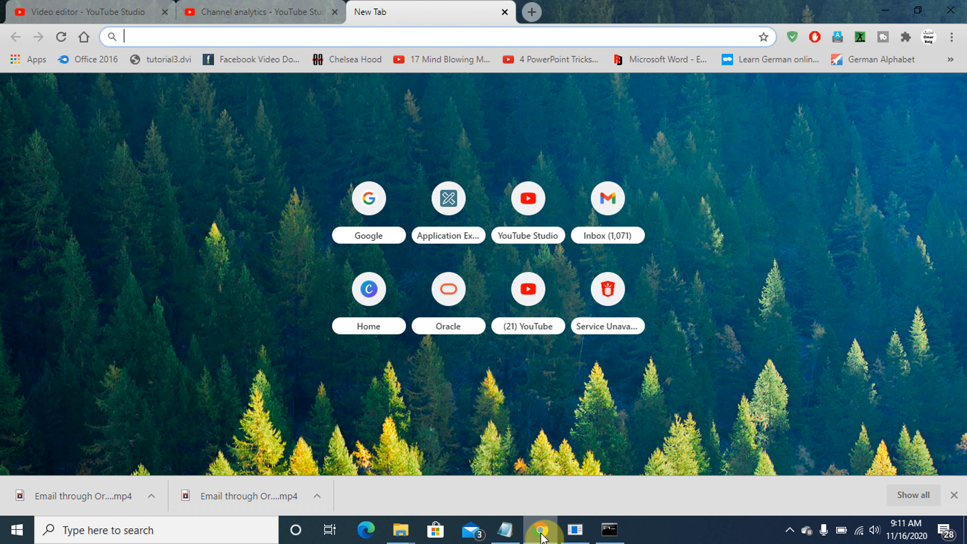
text(localhs)
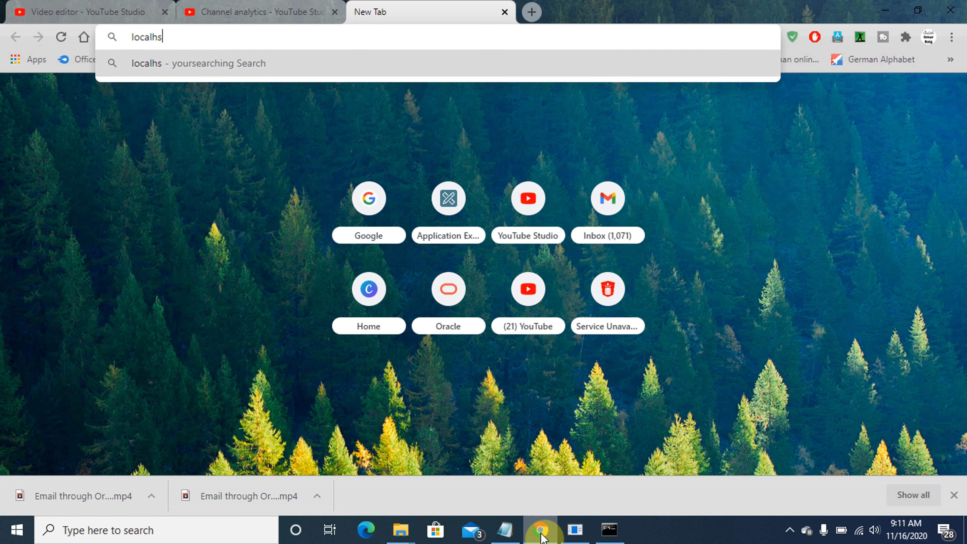
key(BackSpace)
text(ohst)
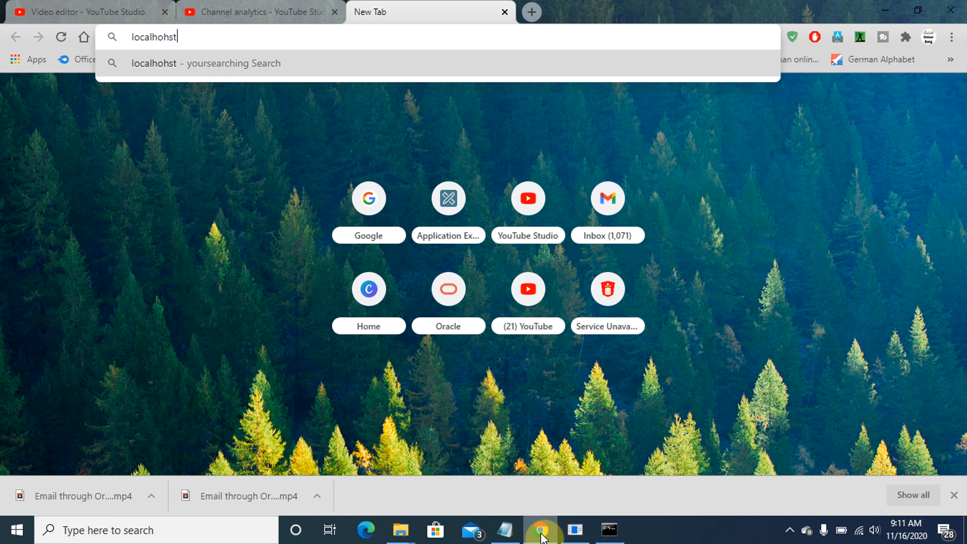
key(BackSpace)
key(BackSpace)
key(BackSpace)
key(BackSpace)
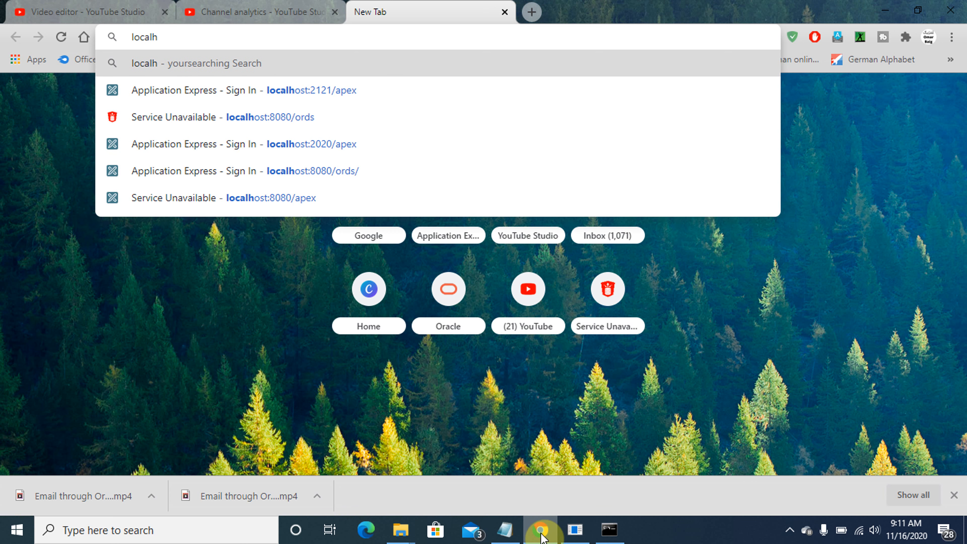
text(ost:)
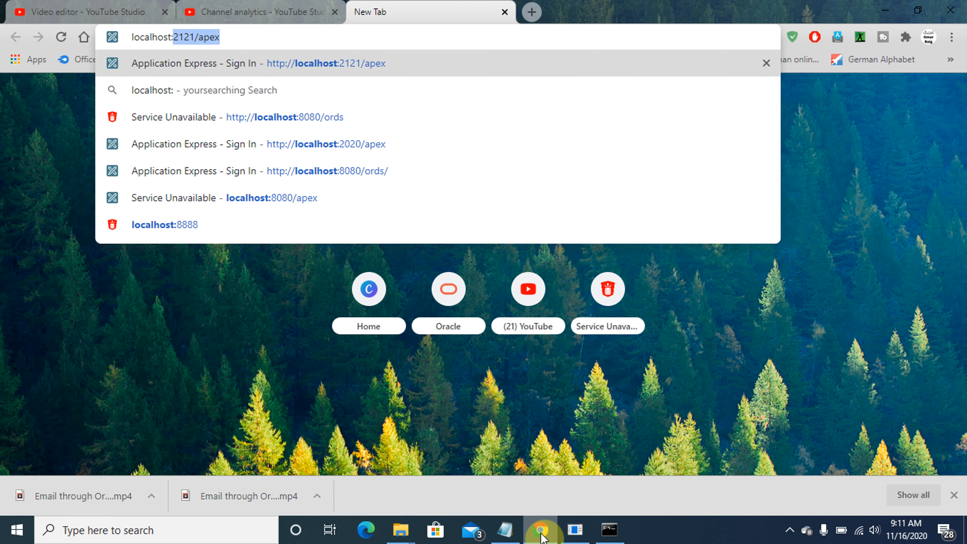
text(8888/apex)
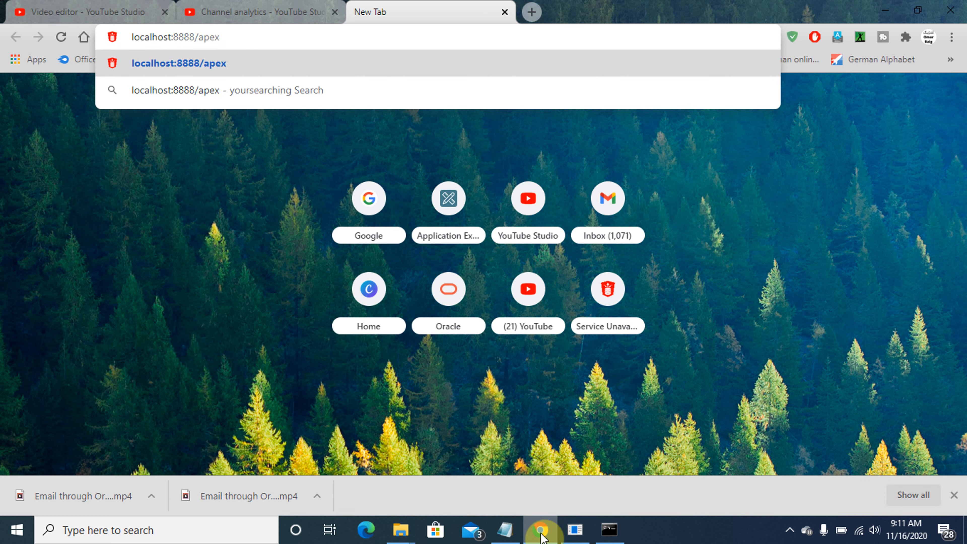
key(Return)
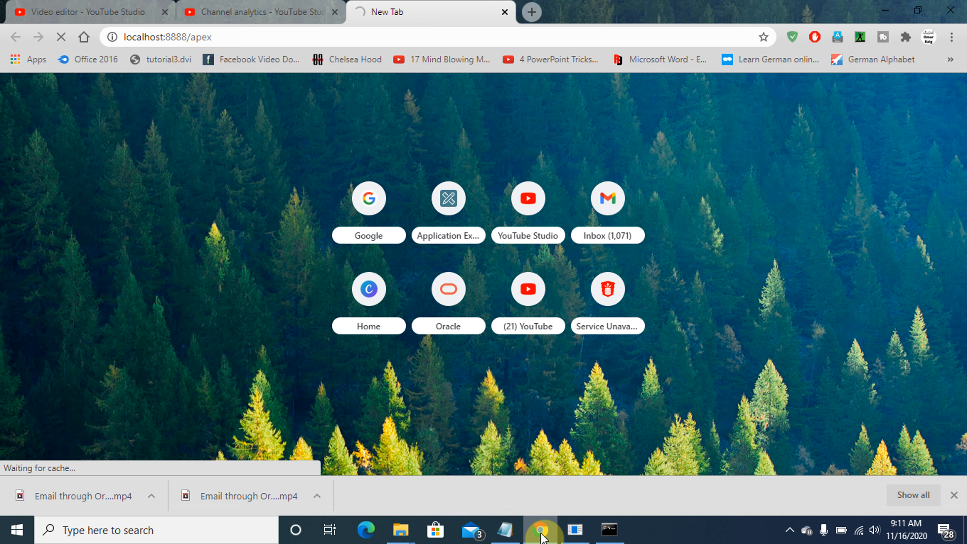
click(610, 530)
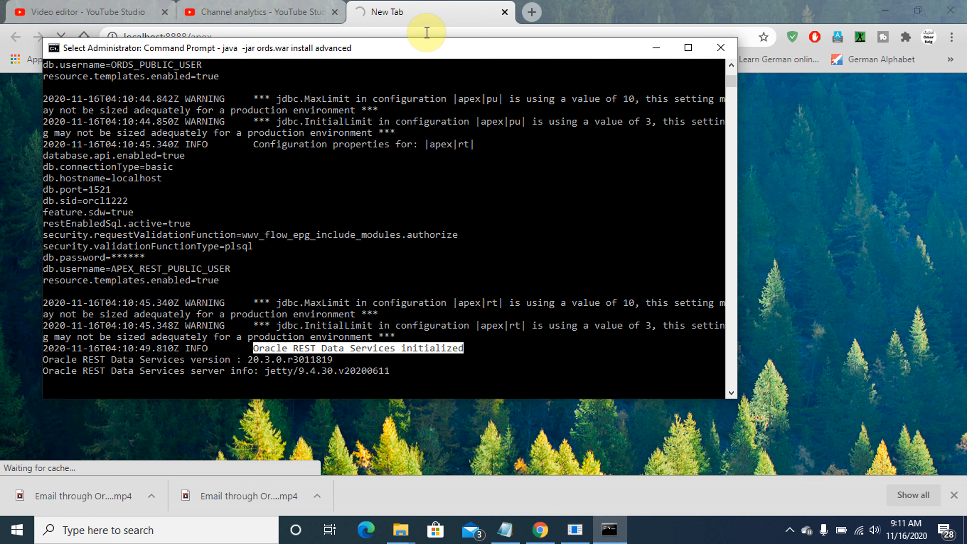
drag(423, 55, 443, 129)
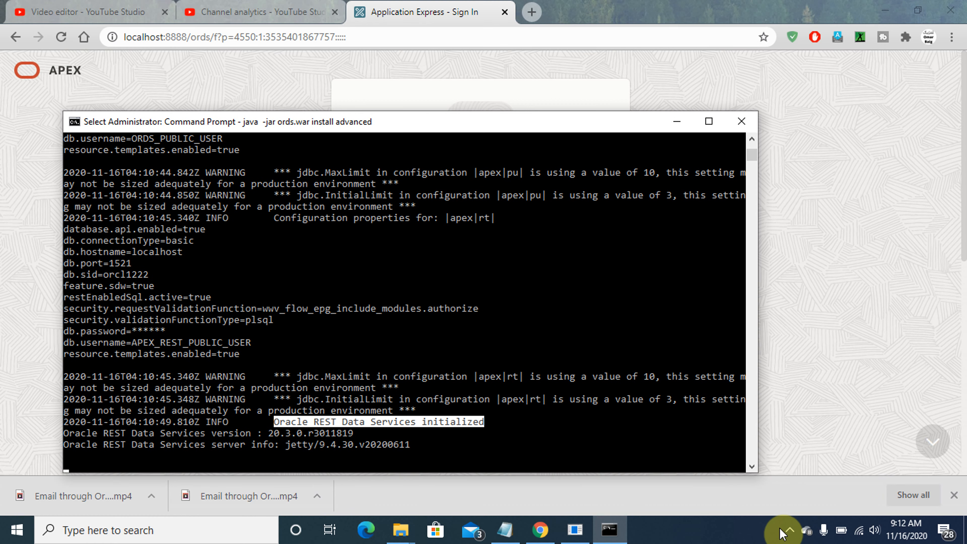
Enter the ADMIN password on the APEX sign-in page and submit the form
click(842, 321)
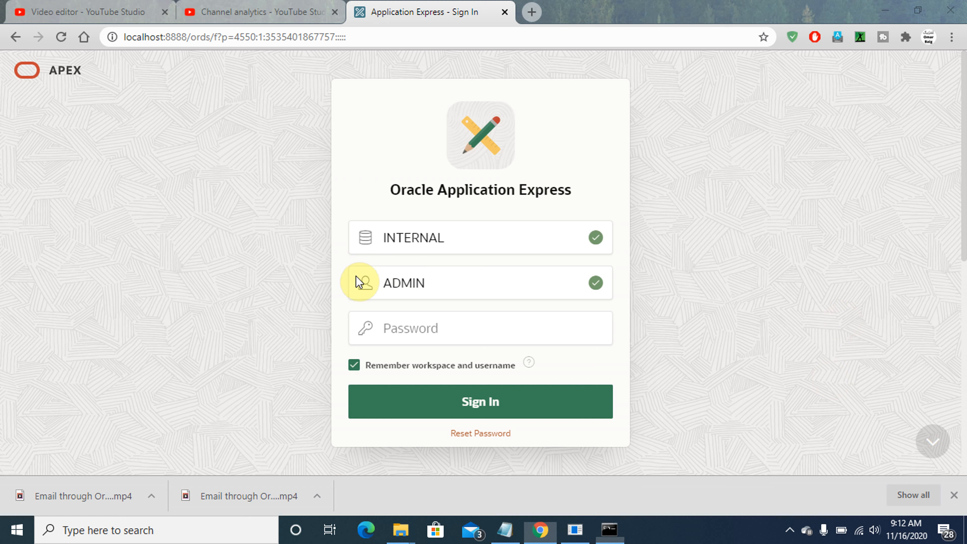
click(397, 326)
key(Caps_Lock)
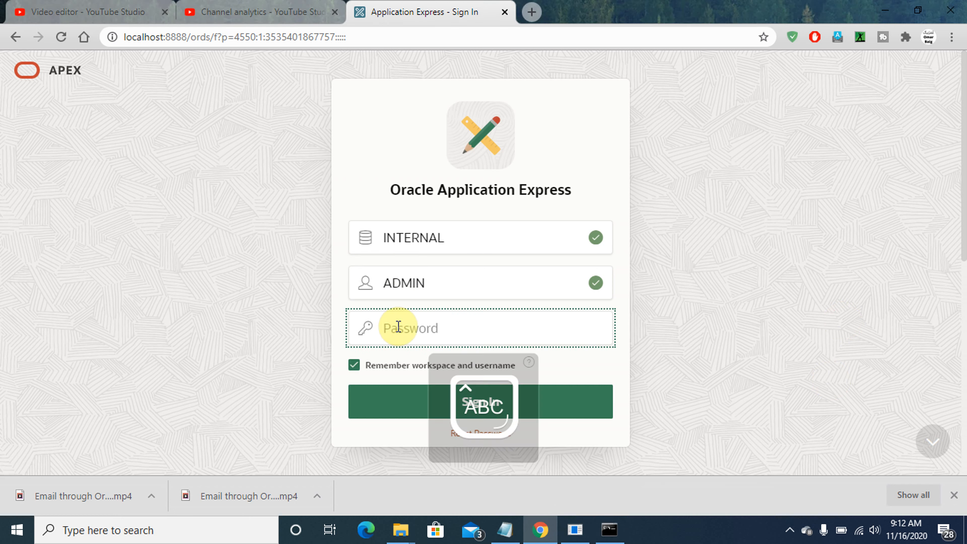
text(•)
key(Caps_Lock)
text(•••••••)
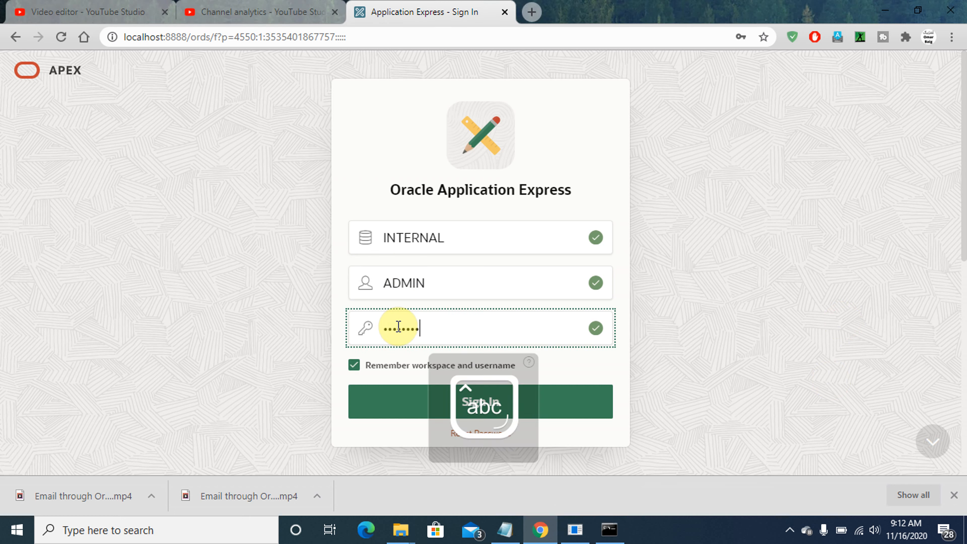
text(••)
key(Return)
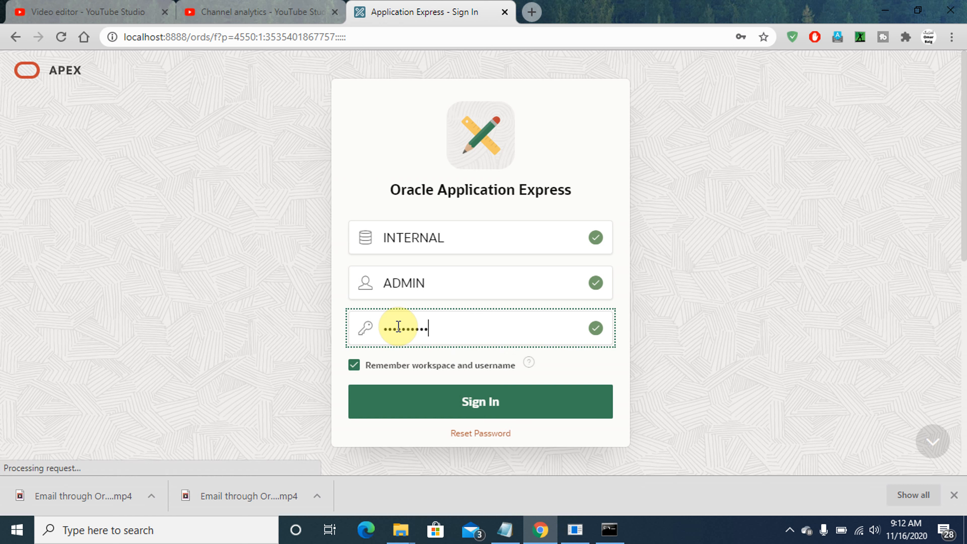